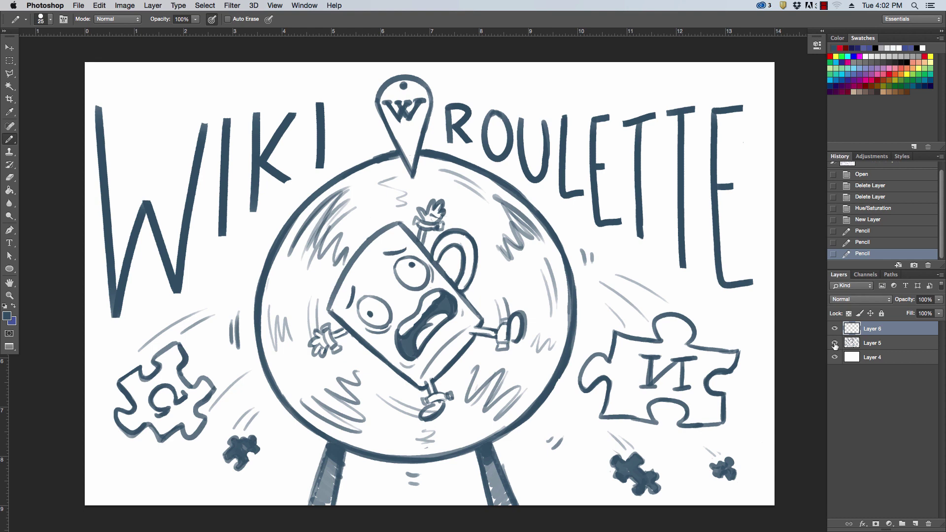
# - Hide Layer 5 and erase the stray pencil stroke on Layer 6 to leave a blank canvas
pyautogui.click(840, 343)
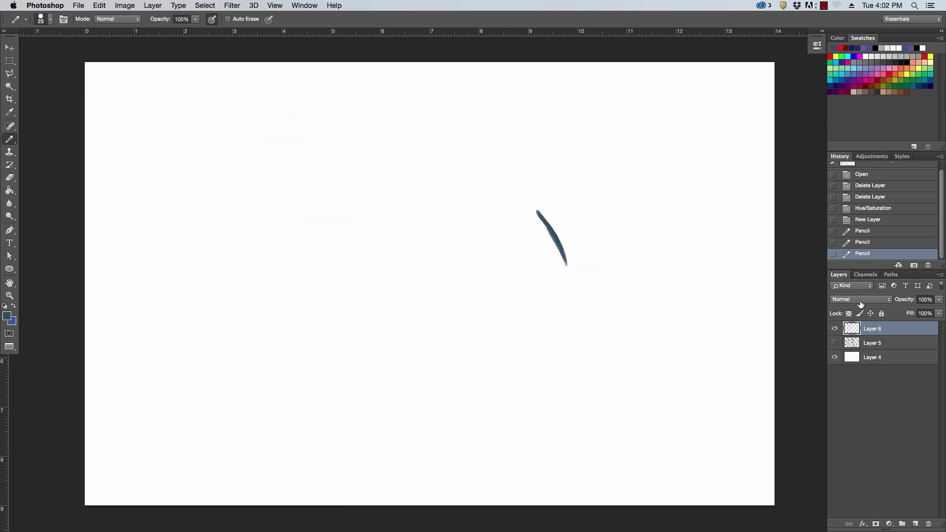
pyautogui.moveTo(534, 200); pyautogui.dragTo(567, 269)
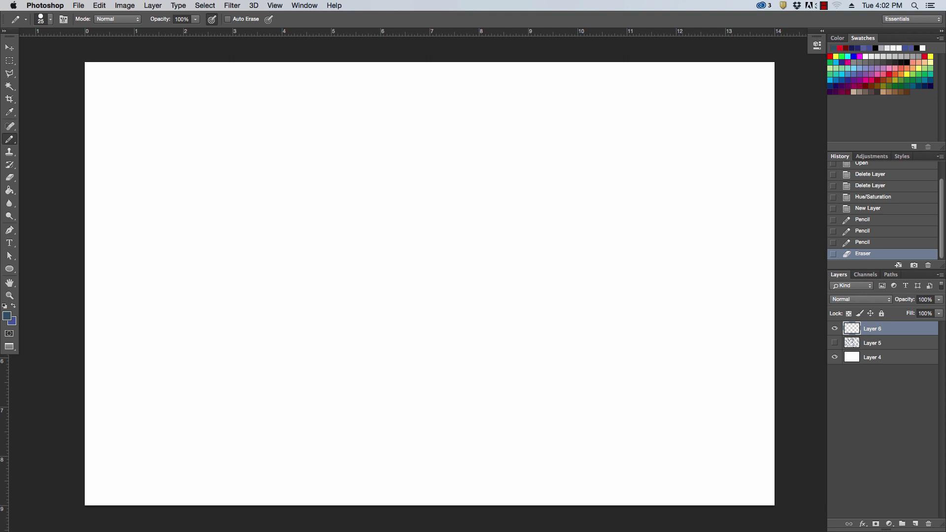
pyautogui.press('Tab')
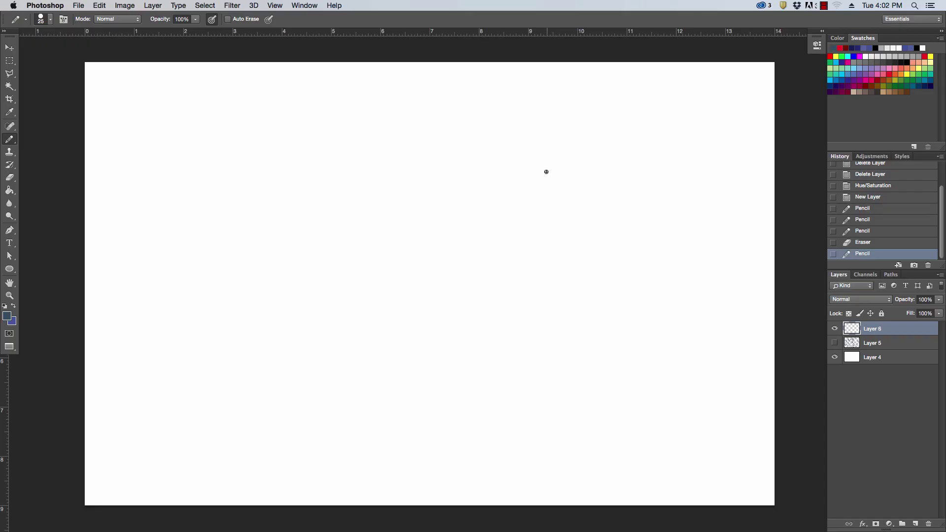
# - Sketch the character's hair outline with a swept fringe and the ear in the canvas's upper right area
pyautogui.moveTo(545, 172); pyautogui.dragTo(580, 207)
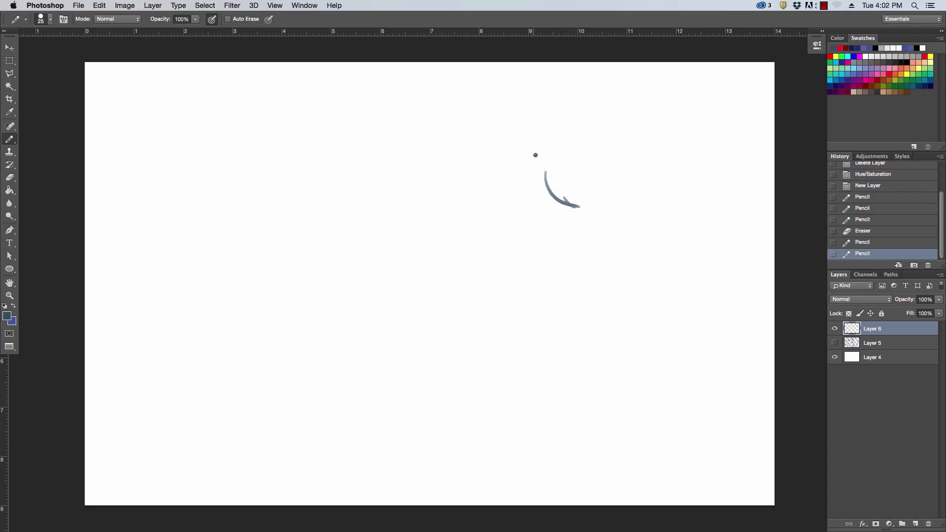
pyautogui.moveTo(537, 154)
pyautogui.mouseDown()
pyautogui.moveTo(518, 190)
pyautogui.moveTo(537, 183)
pyautogui.moveTo(548, 151)
pyautogui.moveTo(601, 157)
pyautogui.moveTo(620, 193)
pyautogui.moveTo(603, 239)
pyautogui.moveTo(605, 224)
pyautogui.mouseUp()
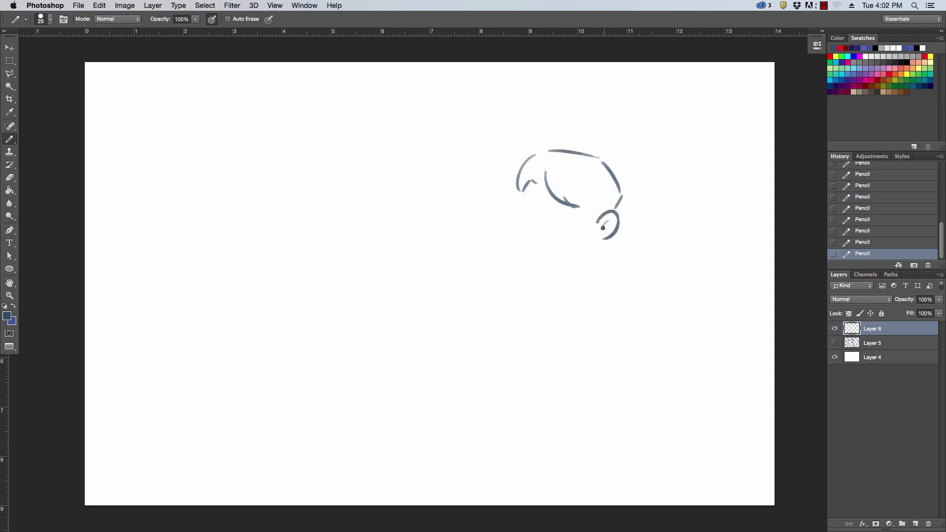
pyautogui.moveTo(523, 192); pyautogui.dragTo(535, 270)
pyautogui.press('super+z')
pyautogui.moveTo(525, 189); pyautogui.dragTo(544, 300)
pyautogui.press('super+z')
# - Draw the face outline down to a pointed chin and back to the ear, and add a wide toothy grin
pyautogui.moveTo(523, 217)
pyautogui.mouseDown()
pyautogui.moveTo(539, 287)
pyautogui.moveTo(592, 246)
pyautogui.moveTo(599, 225)
pyautogui.mouseUp()
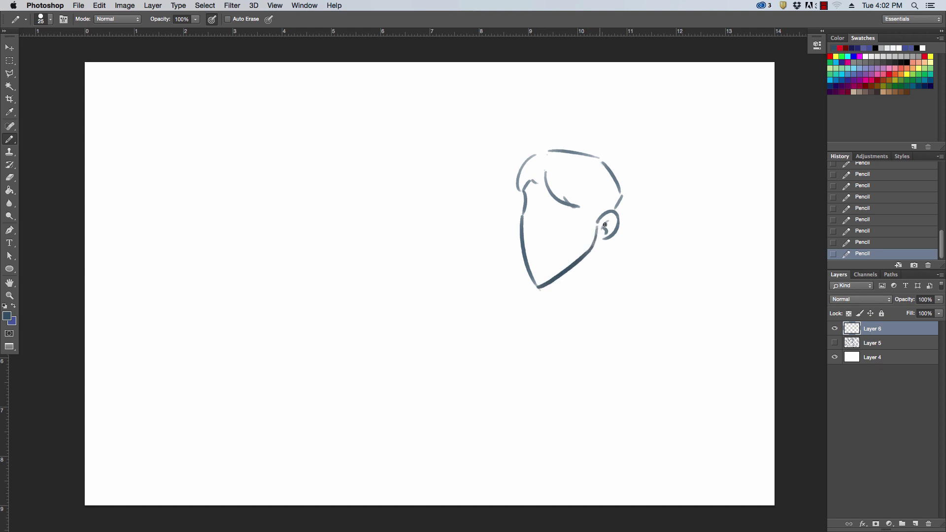
pyautogui.moveTo(532, 241)
pyautogui.mouseDown()
pyautogui.moveTo(581, 221)
pyautogui.moveTo(572, 252)
pyautogui.moveTo(537, 277)
pyautogui.moveTo(567, 248)
pyautogui.moveTo(545, 259)
pyautogui.moveTo(556, 255)
pyautogui.moveTo(560, 266)
pyautogui.mouseUp()
pyautogui.moveTo(571, 228); pyautogui.dragTo(567, 244)
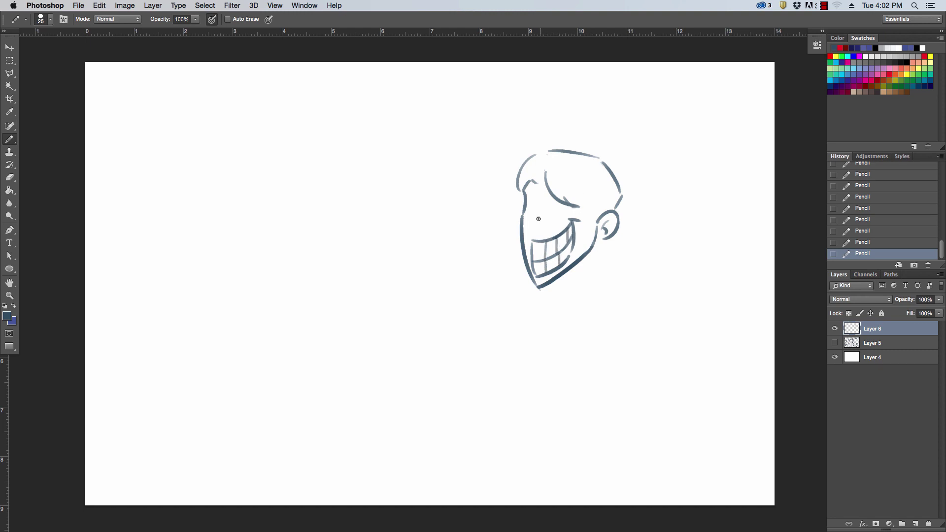
# - Add the scowling eyes, nose and jagged fringe to the face, and sketch the neck below the ear
pyautogui.moveTo(536, 215)
pyautogui.mouseDown()
pyautogui.moveTo(545, 222)
pyautogui.moveTo(541, 211)
pyautogui.moveTo(570, 200)
pyautogui.moveTo(569, 211)
pyautogui.moveTo(600, 208)
pyautogui.mouseUp()
pyautogui.moveTo(532, 190)
pyautogui.mouseDown()
pyautogui.moveTo(549, 147)
pyautogui.moveTo(571, 150)
pyautogui.mouseUp()
pyautogui.moveTo(597, 232)
pyautogui.mouseDown()
pyautogui.moveTo(600, 263)
pyautogui.moveTo(580, 275)
pyautogui.moveTo(604, 263)
pyautogui.moveTo(616, 273)
pyautogui.moveTo(573, 284)
pyautogui.mouseUp()
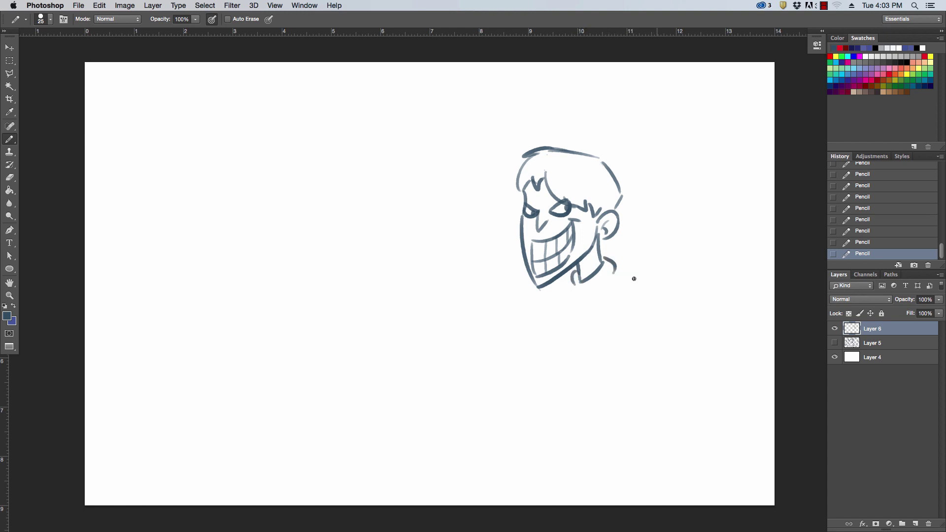
# - Sketch the shoulder lines, the front of the torso with its opening, and a two-line waistband
pyautogui.moveTo(542, 290); pyautogui.dragTo(535, 293)
pyautogui.moveTo(619, 268); pyautogui.dragTo(666, 271)
pyautogui.moveTo(569, 279)
pyautogui.mouseDown()
pyautogui.moveTo(547, 297)
pyautogui.moveTo(570, 386)
pyautogui.mouseUp()
pyautogui.moveTo(579, 284); pyautogui.dragTo(598, 352)
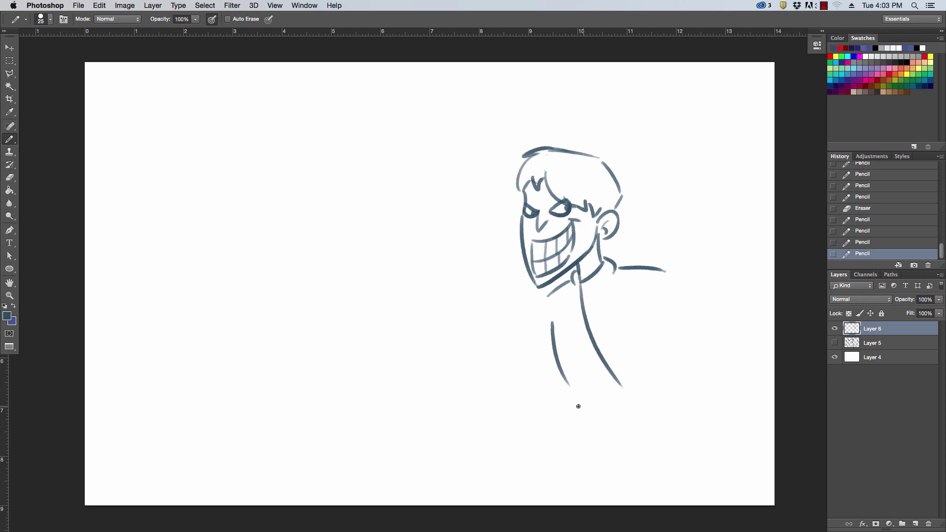
pyautogui.moveTo(574, 390); pyautogui.dragTo(641, 393)
pyautogui.moveTo(575, 404); pyautogui.dragTo(641, 404)
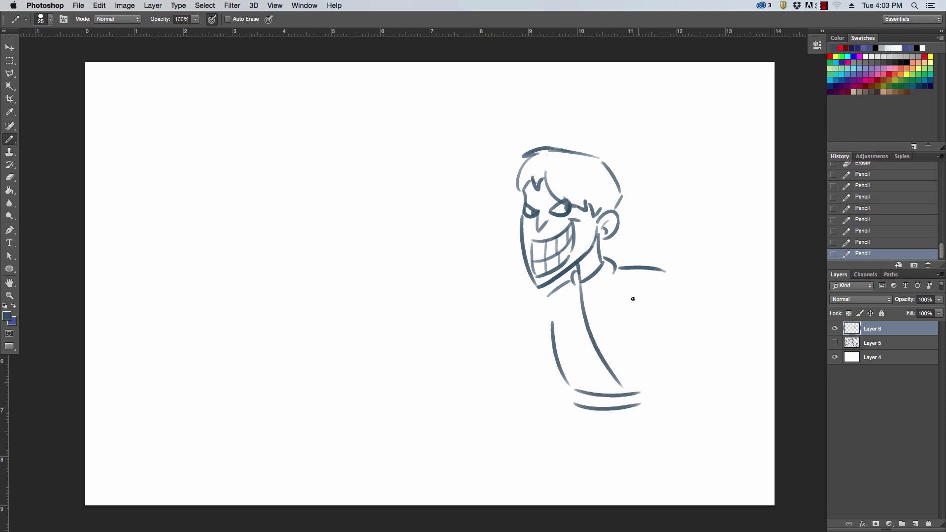
# - Sketch the short sleeve and the drawn-back arm ending in a fist around a handle
pyautogui.moveTo(645, 312); pyautogui.dragTo(689, 329)
pyautogui.moveTo(666, 270)
pyautogui.mouseDown()
pyautogui.moveTo(723, 289)
pyautogui.moveTo(719, 320)
pyautogui.moveTo(701, 339)
pyautogui.mouseUp()
pyautogui.moveTo(725, 306)
pyautogui.mouseDown()
pyautogui.moveTo(748, 348)
pyautogui.moveTo(726, 377)
pyautogui.moveTo(733, 390)
pyautogui.moveTo(762, 390)
pyautogui.mouseUp()
pyautogui.moveTo(750, 350)
pyautogui.mouseDown()
pyautogui.moveTo(763, 389)
pyautogui.moveTo(712, 392)
pyautogui.moveTo(716, 402)
pyautogui.mouseUp()
# - Draw the long tapered blade reaching forward from the fist, then clean up and reinforce its edges
pyautogui.moveTo(718, 401)
pyautogui.mouseDown()
pyautogui.moveTo(733, 397)
pyautogui.moveTo(718, 403)
pyautogui.moveTo(702, 388)
pyautogui.moveTo(471, 474)
pyautogui.moveTo(684, 423)
pyautogui.mouseUp()
pyautogui.press('e')
pyautogui.press('b')
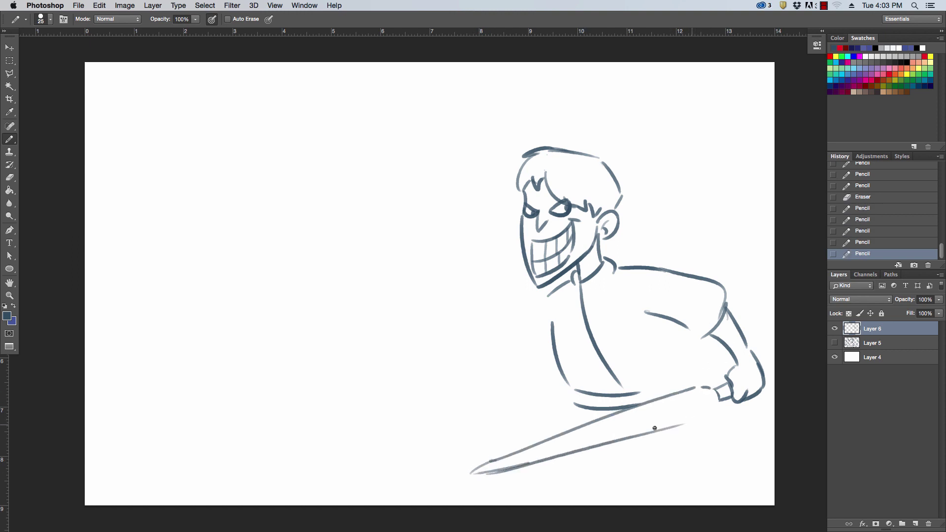
pyautogui.moveTo(537, 465)
pyautogui.mouseDown()
pyautogui.moveTo(704, 416)
pyautogui.moveTo(686, 420)
pyautogui.mouseUp()
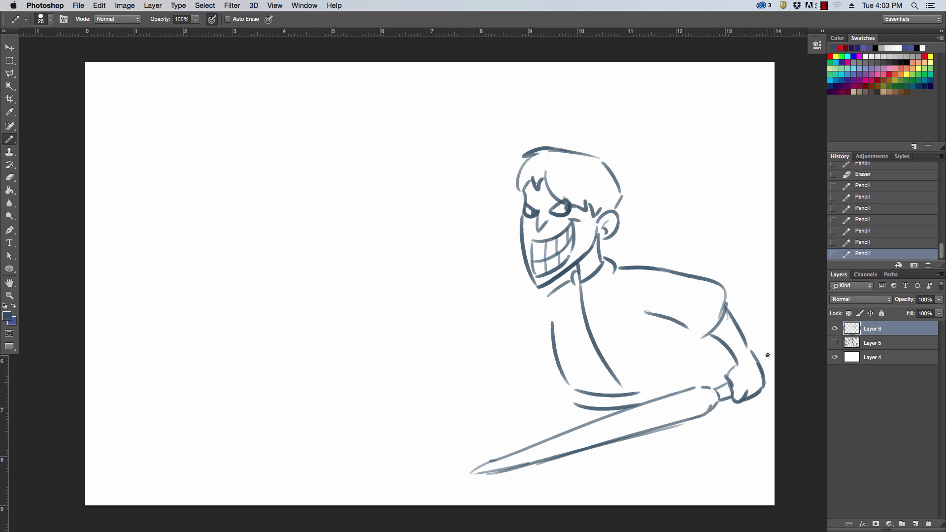
pyautogui.moveTo(469, 476)
pyautogui.mouseDown()
pyautogui.moveTo(553, 442)
pyautogui.moveTo(526, 434)
pyautogui.moveTo(478, 466)
pyautogui.moveTo(501, 474)
pyautogui.moveTo(473, 476)
pyautogui.moveTo(581, 429)
pyautogui.mouseUp()
pyautogui.moveTo(496, 461); pyautogui.dragTo(541, 444)
pyautogui.moveTo(521, 471); pyautogui.dragTo(639, 440)
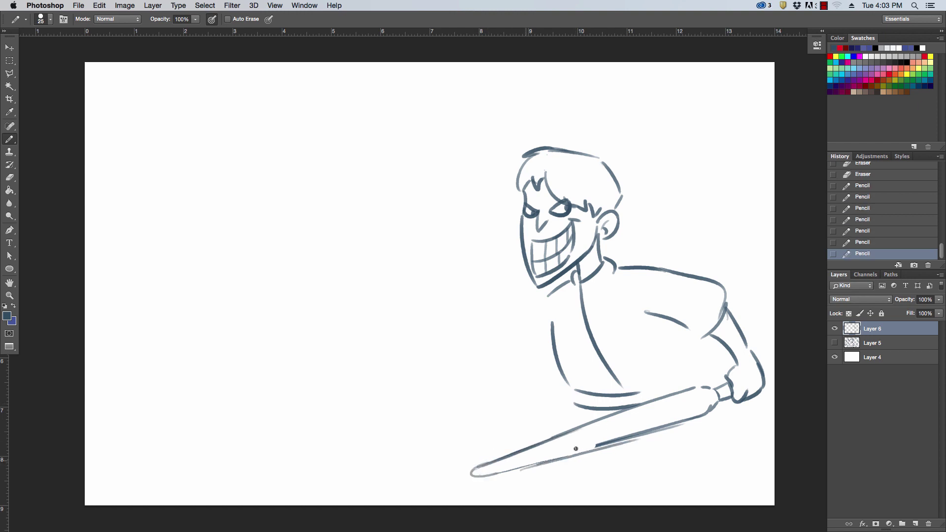
pyautogui.moveTo(545, 459); pyautogui.dragTo(574, 451)
# - Darken the torso's side below the sleeve, clean up the waist lines, and touch up the eye near the ear
pyautogui.moveTo(659, 318); pyautogui.dragTo(685, 387)
pyautogui.moveTo(663, 323)
pyautogui.mouseDown()
pyautogui.moveTo(682, 384)
pyautogui.moveTo(674, 371)
pyautogui.moveTo(667, 394)
pyautogui.moveTo(656, 389)
pyautogui.moveTo(680, 377)
pyautogui.mouseUp()
pyautogui.press('e')
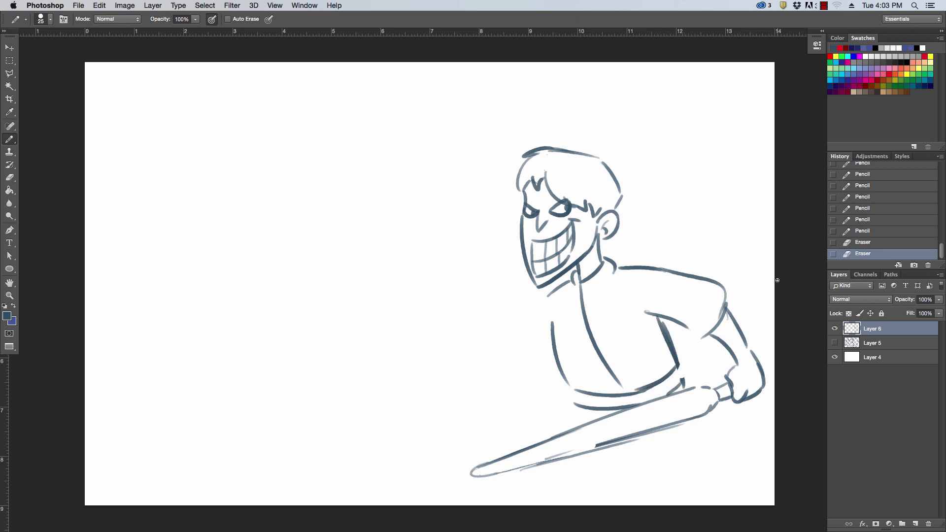
pyautogui.moveTo(554, 204)
pyautogui.mouseDown()
pyautogui.moveTo(575, 191)
pyautogui.moveTo(551, 201)
pyautogui.moveTo(568, 202)
pyautogui.mouseUp()
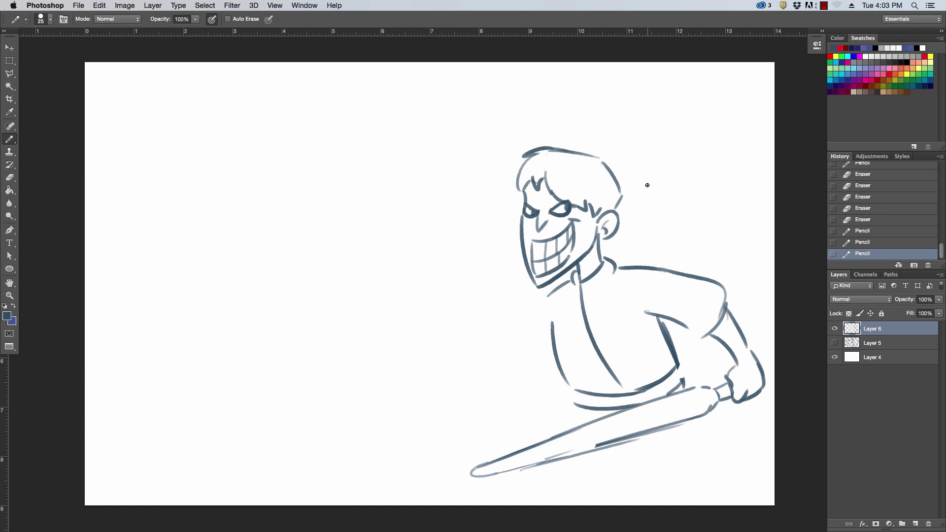
# - Erase the upper part of the shirt's front line and redraw it with an open V-shaped collar
pyautogui.press('e')
pyautogui.moveTo(587, 276); pyautogui.dragTo(590, 335)
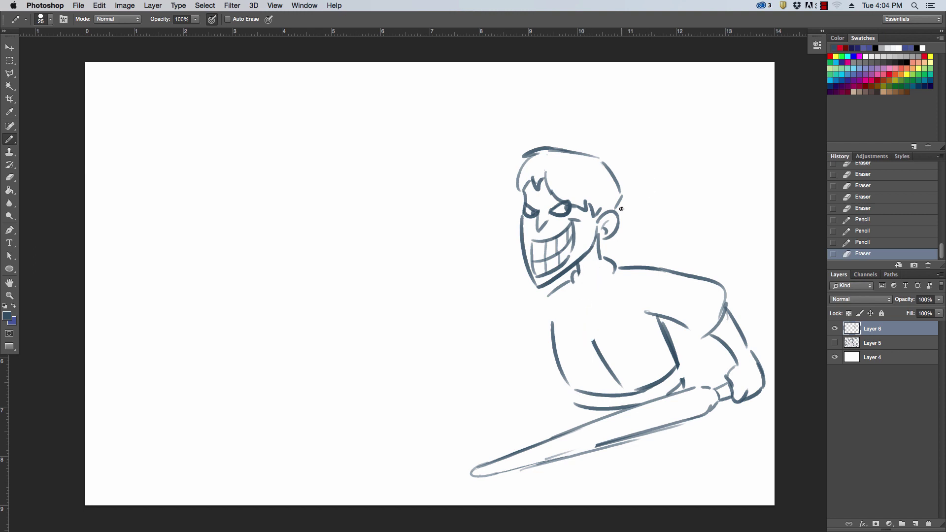
pyautogui.moveTo(575, 274)
pyautogui.mouseDown()
pyautogui.moveTo(588, 305)
pyautogui.moveTo(603, 261)
pyautogui.moveTo(584, 285)
pyautogui.moveTo(615, 266)
pyautogui.moveTo(586, 323)
pyautogui.moveTo(586, 310)
pyautogui.moveTo(598, 357)
pyautogui.mouseUp()
pyautogui.moveTo(587, 315); pyautogui.dragTo(606, 284)
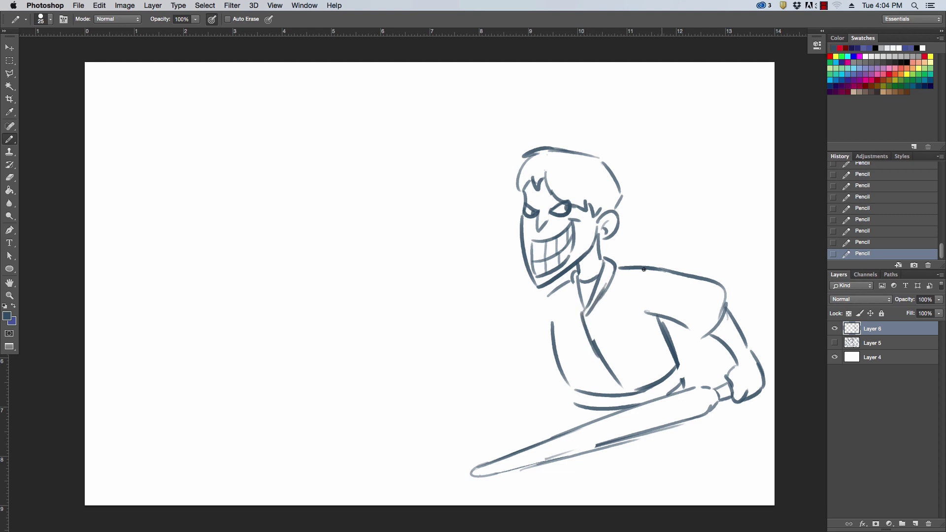
# - Close the sleeve hem, add wraps to the gripping forearm, and sketch the opposite arm extending forward
pyautogui.moveTo(683, 326)
pyautogui.mouseDown()
pyautogui.moveTo(706, 337)
pyautogui.moveTo(726, 309)
pyautogui.mouseUp()
pyautogui.moveTo(738, 363); pyautogui.dragTo(752, 349)
pyautogui.moveTo(733, 318)
pyautogui.mouseDown()
pyautogui.moveTo(727, 345)
pyautogui.moveTo(748, 353)
pyautogui.mouseUp()
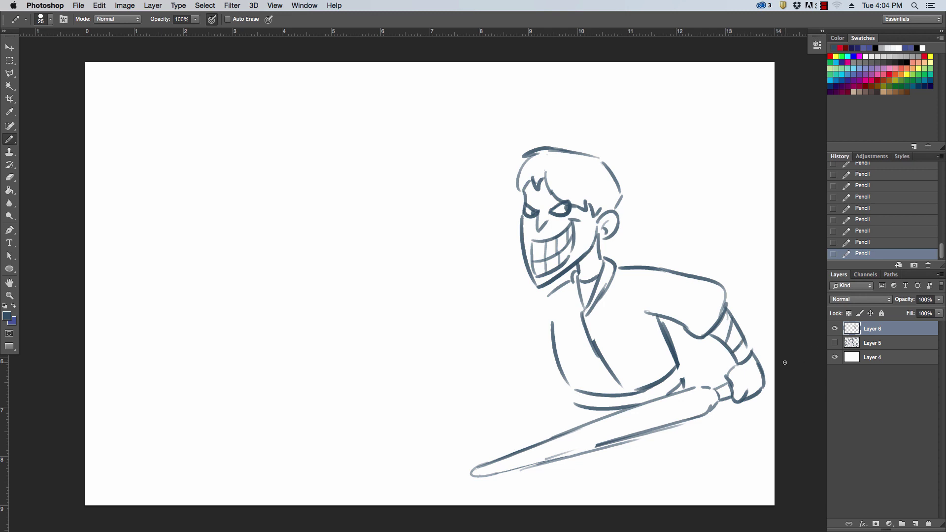
pyautogui.moveTo(545, 294)
pyautogui.mouseDown()
pyautogui.moveTo(480, 310)
pyautogui.moveTo(479, 361)
pyautogui.moveTo(541, 346)
pyautogui.mouseUp()
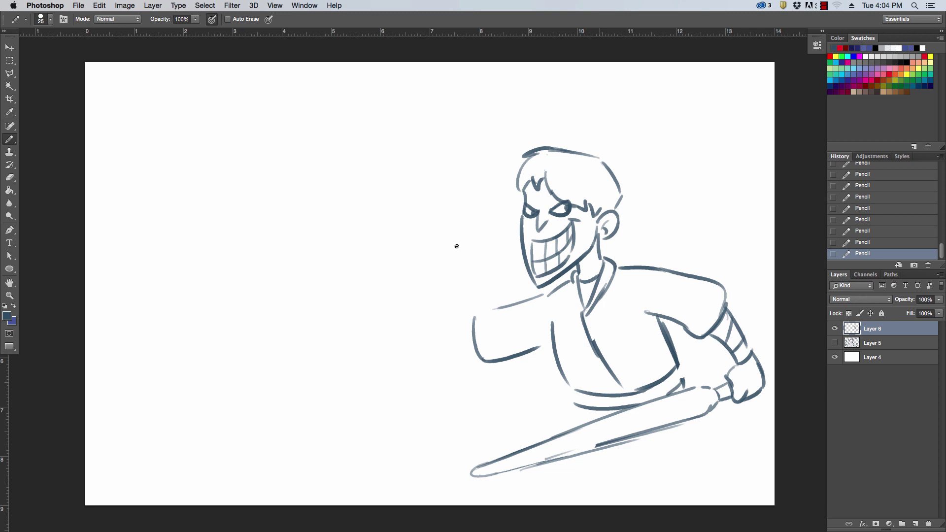
# - Show the transform controls and move the figure up and left on the canvas
pyautogui.press('v')
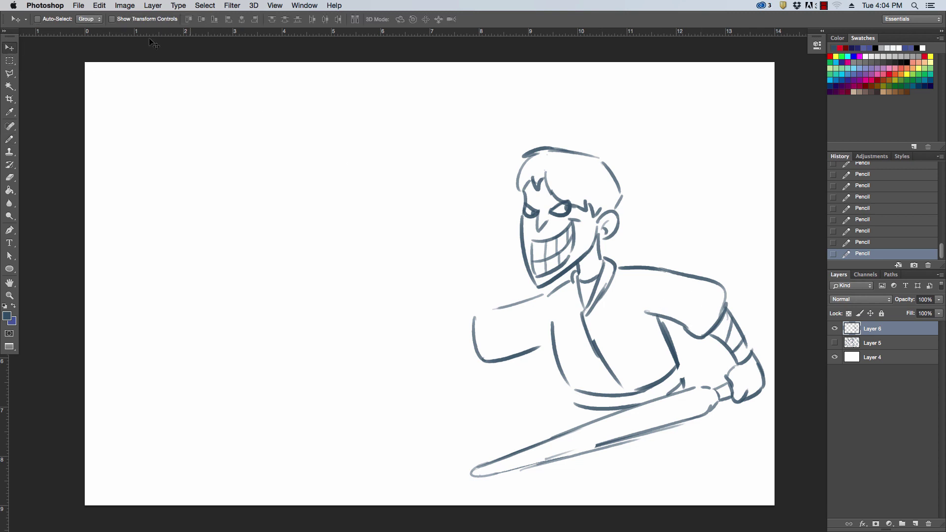
pyautogui.click(113, 19)
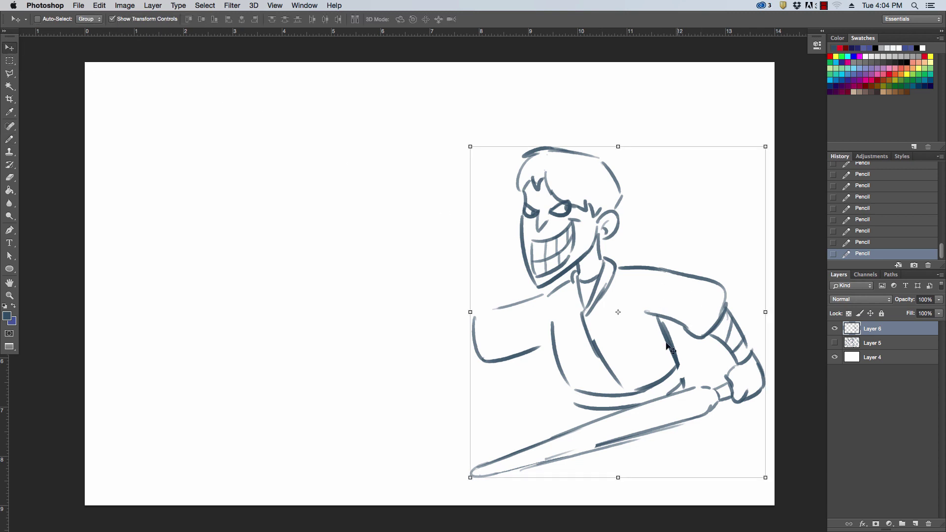
pyautogui.moveTo(670, 348); pyautogui.dragTo(632, 280)
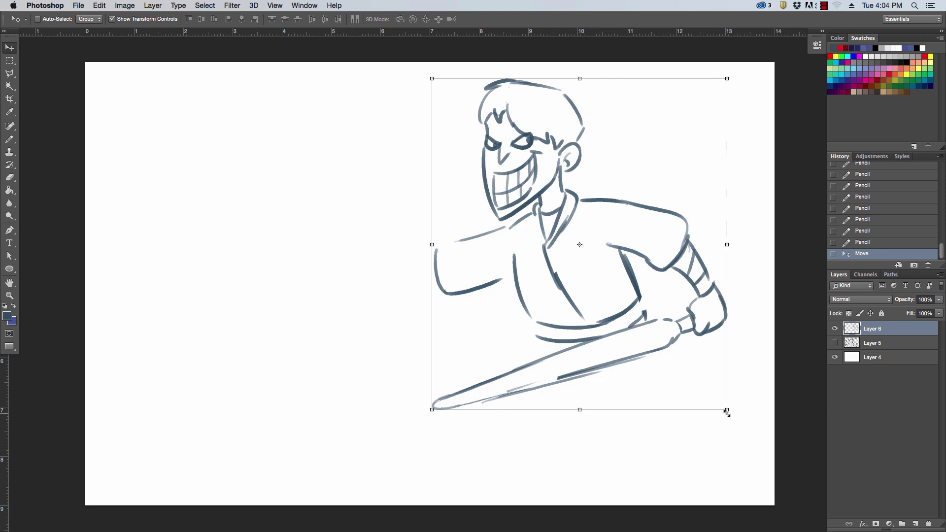
pyautogui.moveTo(727, 413); pyautogui.dragTo(677, 356)
pyautogui.moveTo(636, 278); pyautogui.dragTo(694, 276)
pyautogui.press('Return')
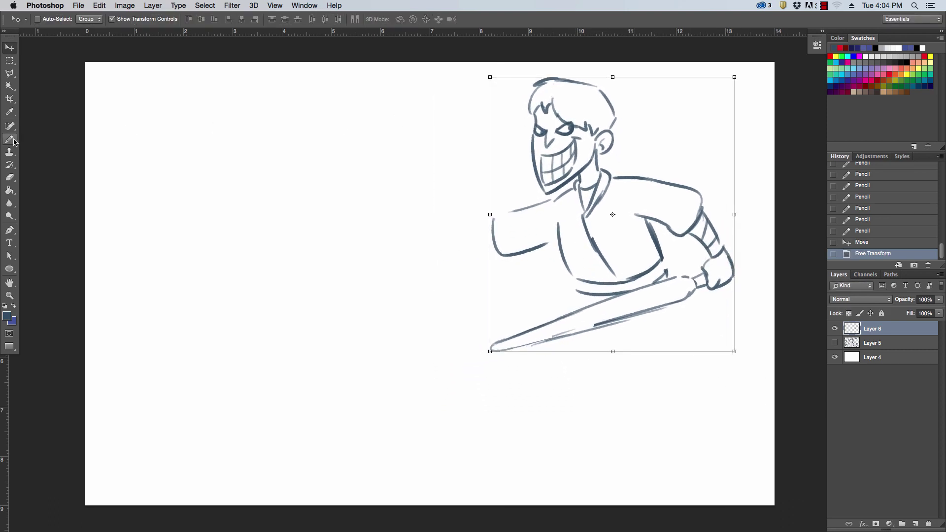
pyautogui.click(13, 141)
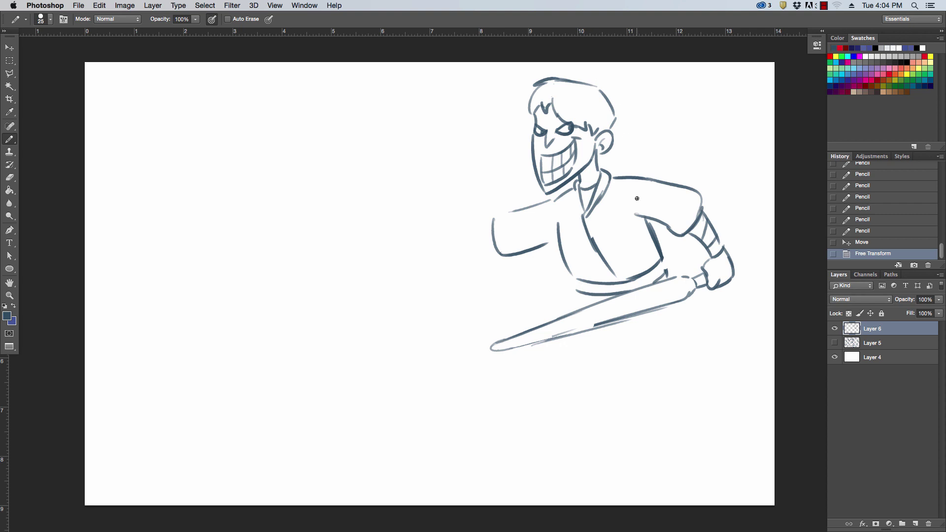
pyautogui.press('super+z')
# - Scale the figure down to about 87%, shift it slightly right and upward, and return to the Pencil tool
pyautogui.scroll(2, 639, 207)
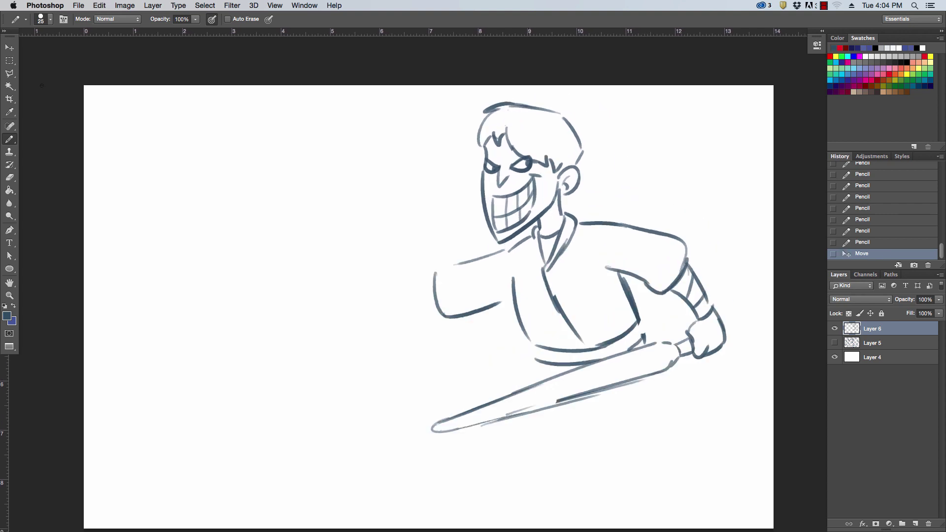
pyautogui.click(9, 47)
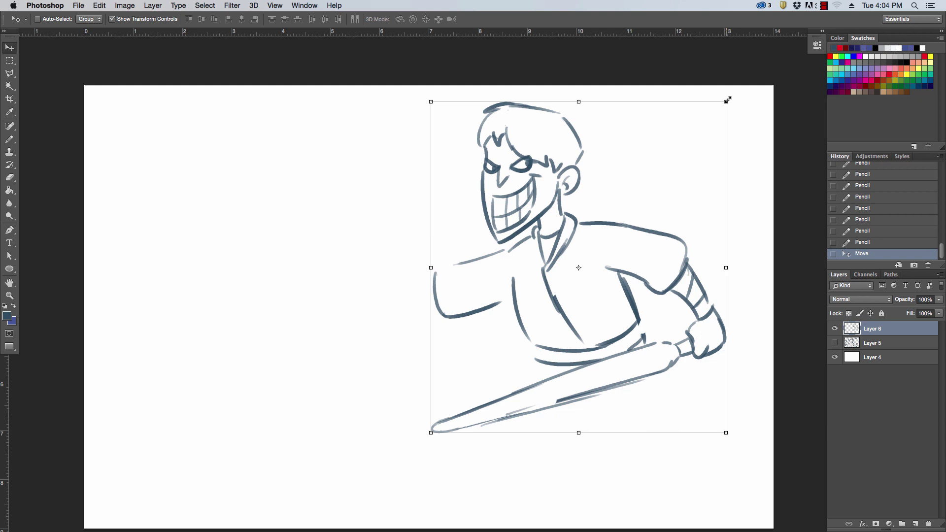
pyautogui.moveTo(728, 100); pyautogui.dragTo(689, 143)
pyautogui.moveTo(633, 252); pyautogui.dragTo(667, 238)
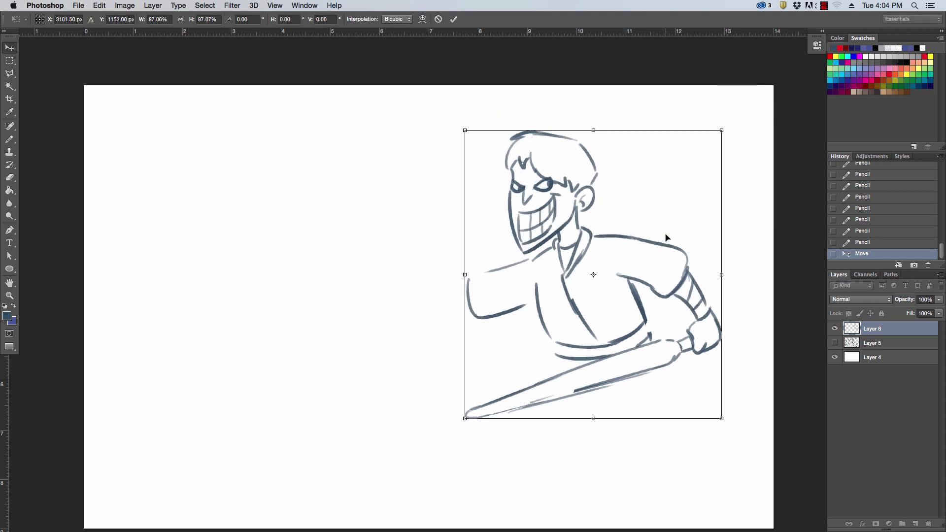
pyautogui.press('Return')
pyautogui.press('b')
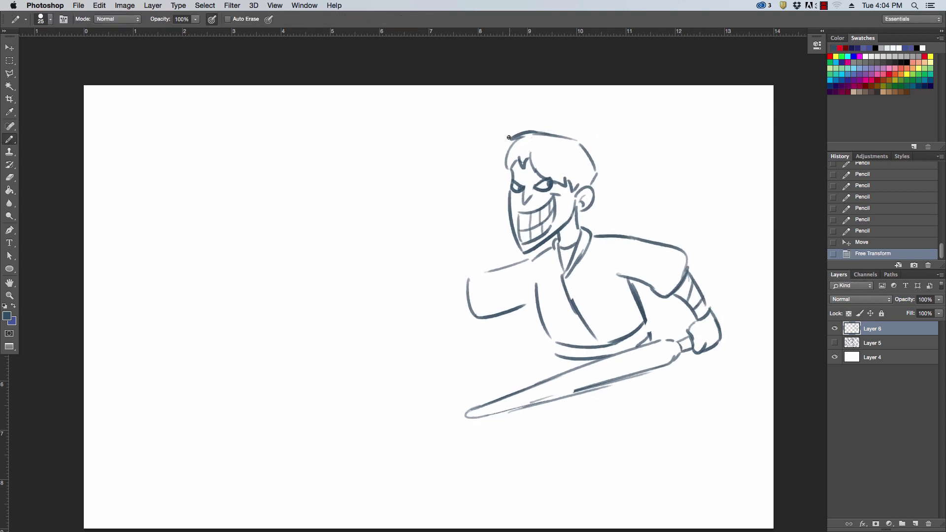
# - Draw a large upturned-brim hat over the head, with a small front notch and a rounded crown behind
pyautogui.moveTo(509, 147)
pyautogui.mouseDown()
pyautogui.moveTo(496, 101)
pyautogui.moveTo(590, 97)
pyautogui.moveTo(638, 174)
pyautogui.mouseUp()
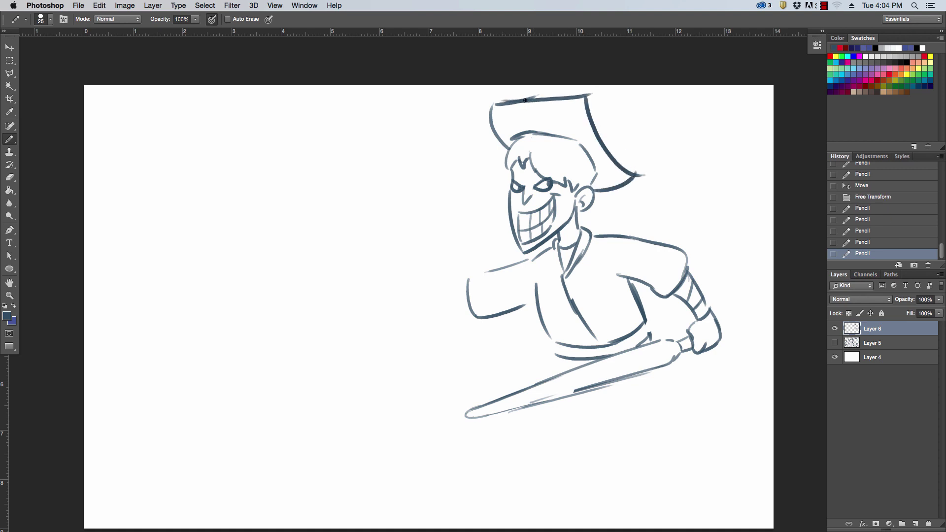
pyautogui.moveTo(525, 100); pyautogui.dragTo(535, 101)
pyautogui.moveTo(592, 121)
pyautogui.mouseDown()
pyautogui.moveTo(627, 144)
pyautogui.moveTo(617, 160)
pyautogui.mouseUp()
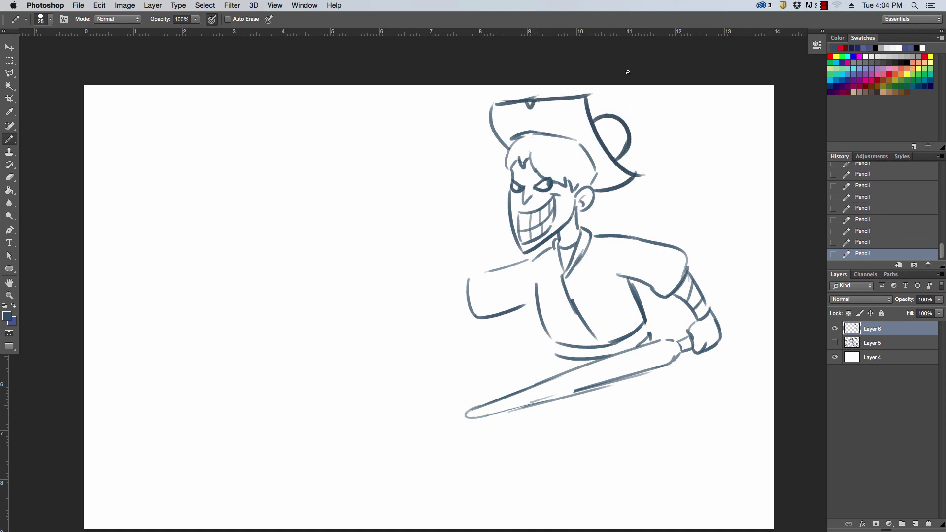
# - Rework the hat brim with a rounded front corner and ragged upper edge, and clean up its rear tip
pyautogui.moveTo(530, 99); pyautogui.dragTo(496, 100)
pyautogui.moveTo(496, 102); pyautogui.dragTo(563, 99)
pyautogui.moveTo(508, 105); pyautogui.dragTo(519, 113)
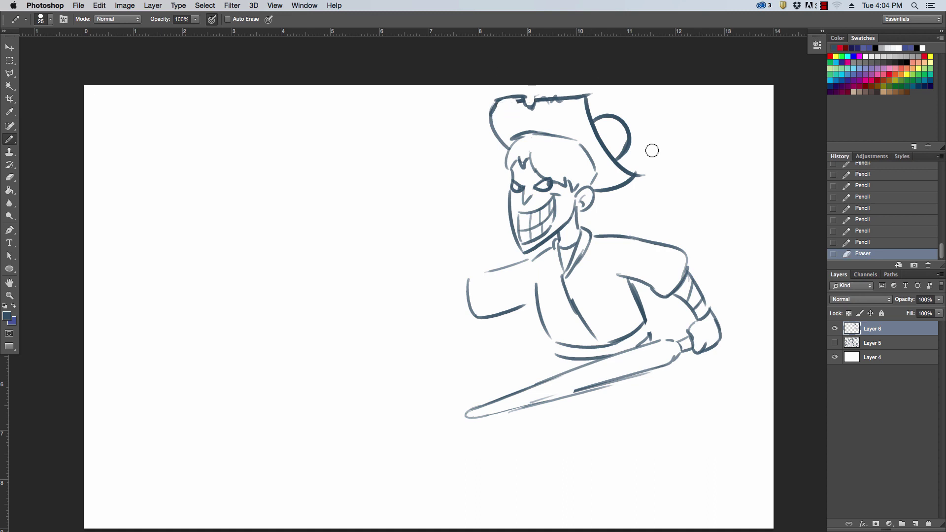
pyautogui.moveTo(638, 169)
pyautogui.mouseDown()
pyautogui.moveTo(643, 186)
pyautogui.moveTo(603, 202)
pyautogui.moveTo(635, 173)
pyautogui.mouseUp()
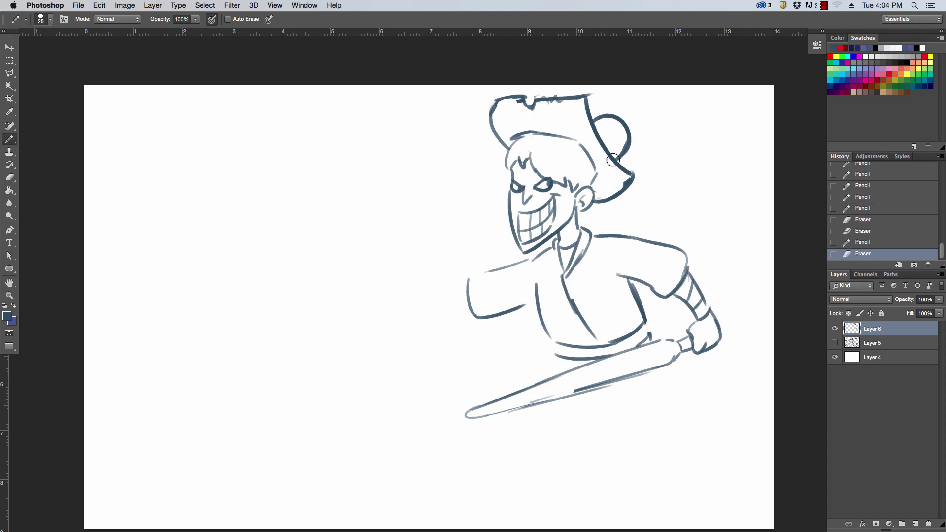
# - Erase the old back-of-head line and redraw the hat's inner edge down to the ear
pyautogui.press('e')
pyautogui.moveTo(569, 134)
pyautogui.mouseDown()
pyautogui.moveTo(586, 143)
pyautogui.moveTo(600, 189)
pyautogui.mouseUp()
pyautogui.click(586, 143)
# - Erase the old sleeve end on the forward arm, redraw its cuff and upper edge, and add a raised forearm
pyautogui.moveTo(465, 280)
pyautogui.mouseDown()
pyautogui.moveTo(427, 295)
pyautogui.moveTo(457, 297)
pyautogui.mouseUp()
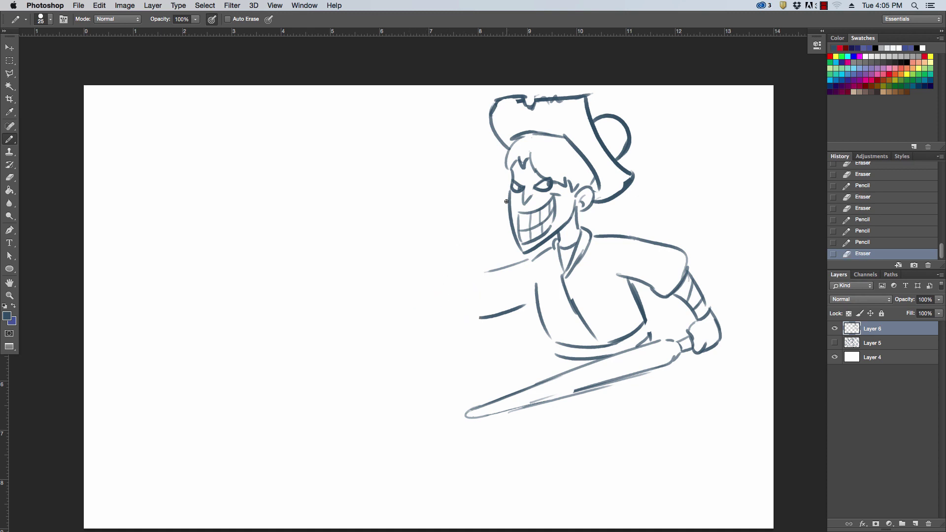
pyautogui.moveTo(452, 239)
pyautogui.mouseDown()
pyautogui.moveTo(457, 293)
pyautogui.moveTo(471, 272)
pyautogui.moveTo(525, 260)
pyautogui.mouseUp()
pyautogui.moveTo(453, 283); pyautogui.dragTo(482, 316)
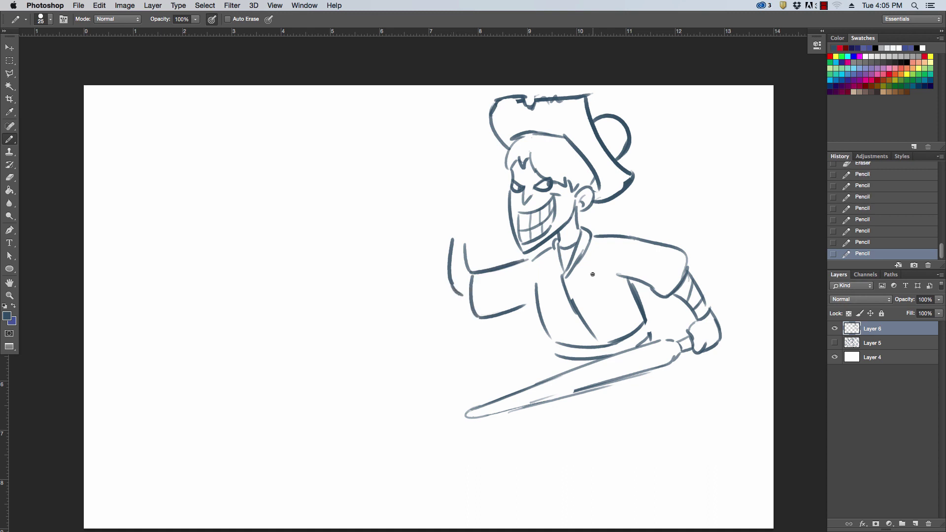
# - Draw a handheld camera in front of the face, with a round lens, boxy body and tubular eyepiece
pyautogui.moveTo(424, 199); pyautogui.dragTo(425, 198)
pyautogui.moveTo(423, 208)
pyautogui.mouseDown()
pyautogui.moveTo(422, 217)
pyautogui.moveTo(468, 230)
pyautogui.mouseUp()
pyautogui.moveTo(432, 193); pyautogui.dragTo(494, 195)
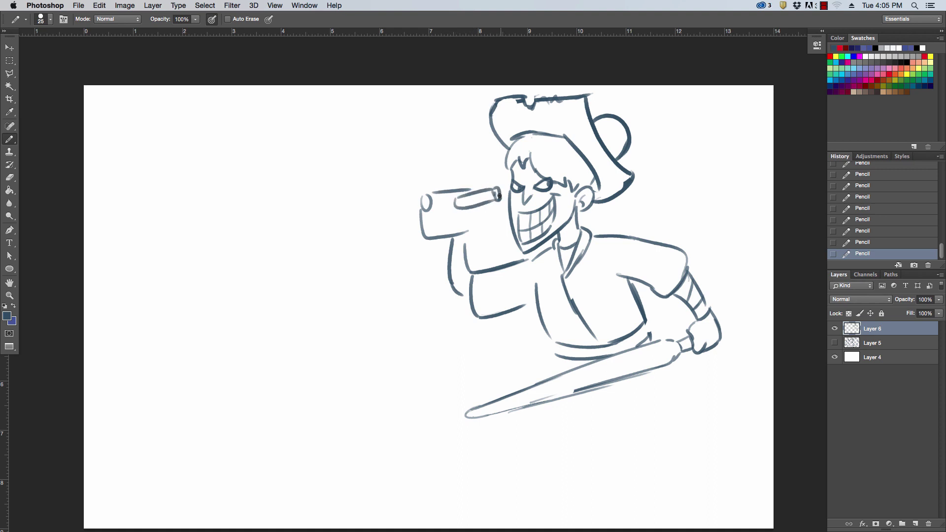
# - Draw a hand gripping the camera from below, strengthen the forearm, and connect the sleeve's edges to the torso
pyautogui.moveTo(483, 205); pyautogui.dragTo(491, 220)
pyautogui.moveTo(426, 211)
pyautogui.mouseDown()
pyautogui.moveTo(450, 213)
pyautogui.moveTo(454, 294)
pyautogui.moveTo(468, 302)
pyautogui.mouseUp()
pyautogui.moveTo(465, 269)
pyautogui.mouseDown()
pyautogui.moveTo(462, 220)
pyautogui.moveTo(477, 222)
pyautogui.moveTo(460, 237)
pyautogui.moveTo(476, 225)
pyautogui.mouseUp()
pyautogui.moveTo(476, 220)
pyautogui.mouseDown()
pyautogui.moveTo(466, 240)
pyautogui.moveTo(474, 229)
pyautogui.moveTo(454, 235)
pyautogui.moveTo(463, 221)
pyautogui.moveTo(445, 243)
pyautogui.moveTo(438, 238)
pyautogui.moveTo(462, 241)
pyautogui.mouseUp()
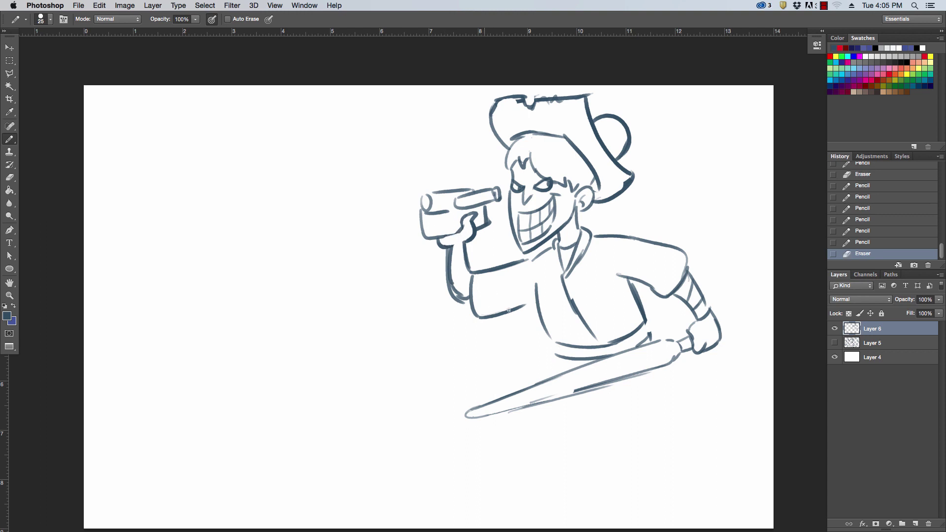
pyautogui.moveTo(478, 319); pyautogui.dragTo(537, 299)
pyautogui.moveTo(518, 262); pyautogui.dragTo(554, 247)
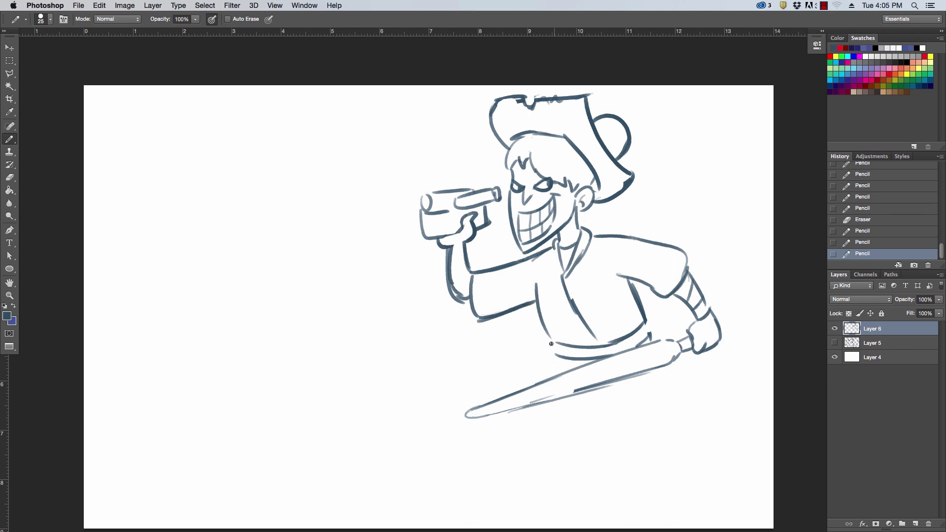
# - Finish the waist side and sketch two bent legs with feet in a crouching stance beneath the sword
pyautogui.moveTo(548, 329)
pyautogui.mouseDown()
pyautogui.moveTo(557, 353)
pyautogui.moveTo(541, 378)
pyautogui.moveTo(536, 479)
pyautogui.mouseUp()
pyautogui.moveTo(551, 416)
pyautogui.mouseDown()
pyautogui.moveTo(564, 468)
pyautogui.moveTo(528, 490)
pyautogui.moveTo(572, 478)
pyautogui.mouseUp()
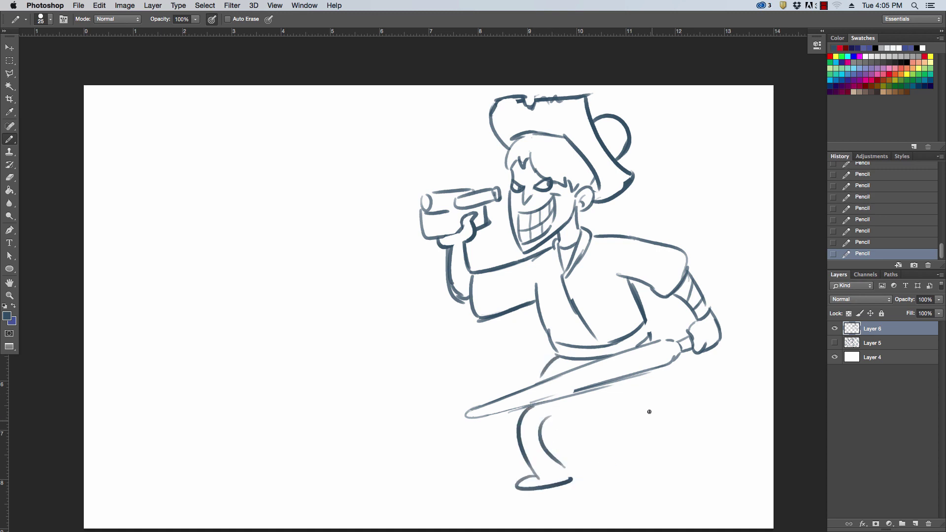
pyautogui.moveTo(542, 421); pyautogui.dragTo(584, 393)
pyautogui.moveTo(532, 406); pyautogui.dragTo(523, 437)
pyautogui.moveTo(613, 386); pyautogui.dragTo(636, 453)
pyautogui.moveTo(634, 385)
pyautogui.mouseDown()
pyautogui.moveTo(682, 456)
pyautogui.moveTo(646, 480)
pyautogui.moveTo(688, 473)
pyautogui.mouseUp()
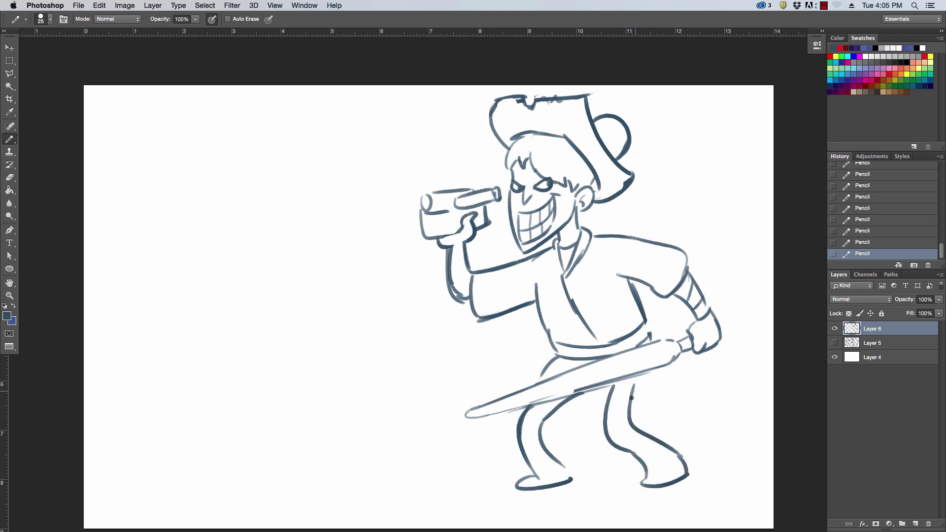
pyautogui.moveTo(643, 370); pyautogui.dragTo(635, 386)
# - Draw a long flat oval board under the feet, running off the canvas's right edge
pyautogui.moveTo(693, 402); pyautogui.dragTo(718, 327)
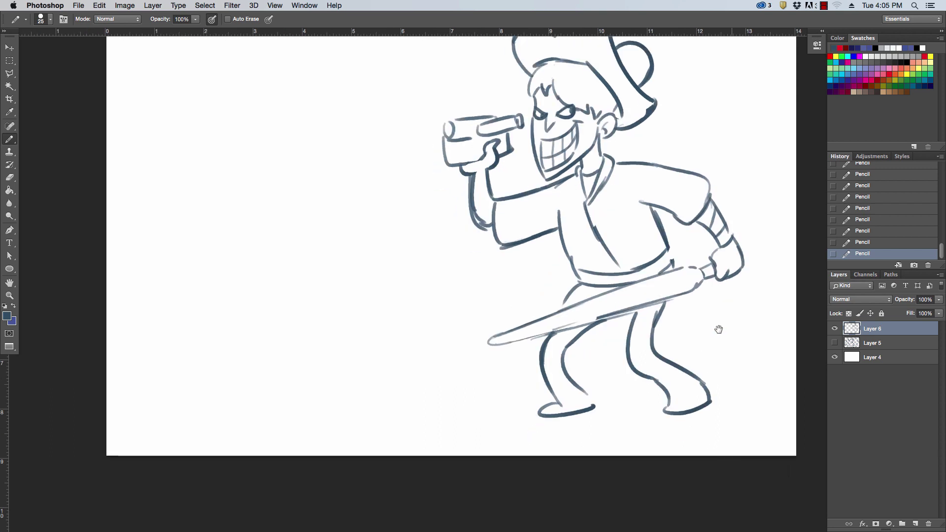
pyautogui.moveTo(553, 398)
pyautogui.mouseDown()
pyautogui.moveTo(486, 408)
pyautogui.moveTo(693, 438)
pyautogui.mouseUp()
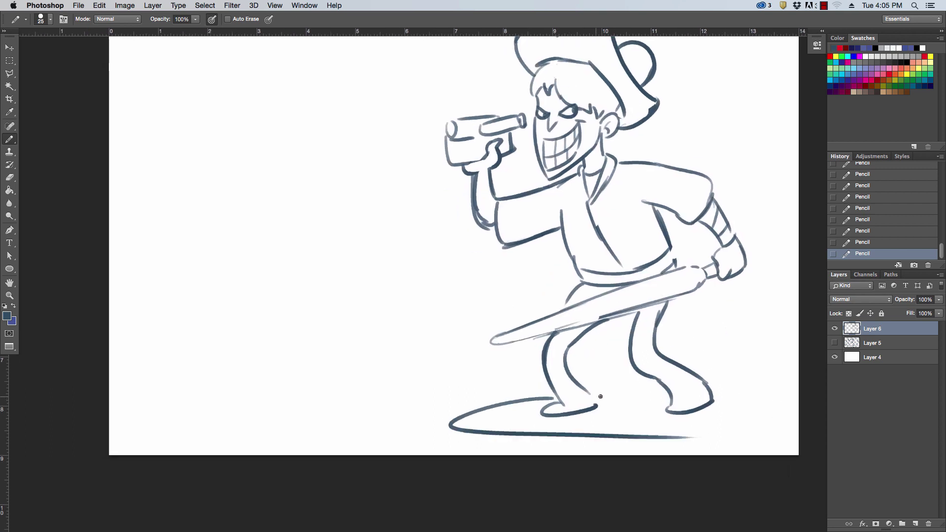
pyautogui.moveTo(596, 397); pyautogui.dragTo(800, 401)
pyautogui.moveTo(683, 438); pyautogui.dragTo(819, 414)
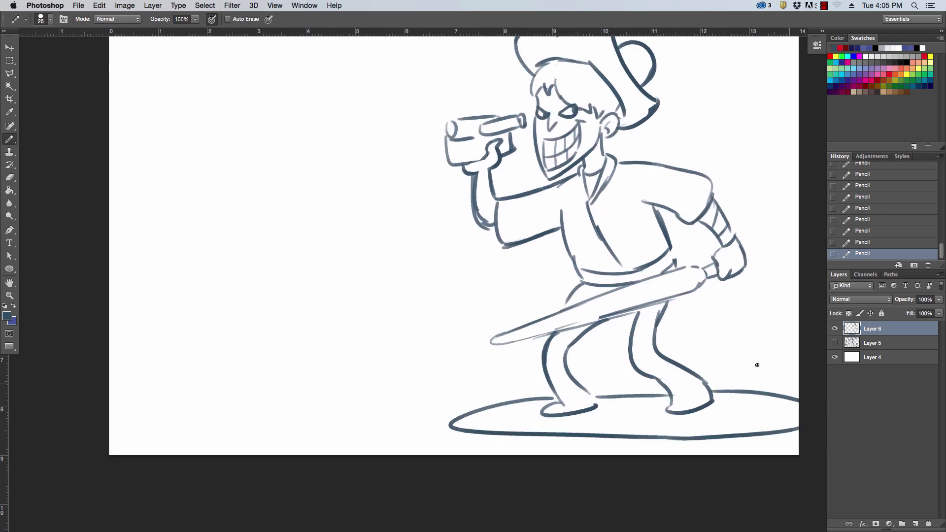
# - Add curved wave lines behind the figure and between the legs, and touch up the front heel
pyautogui.moveTo(673, 355); pyautogui.dragTo(800, 284)
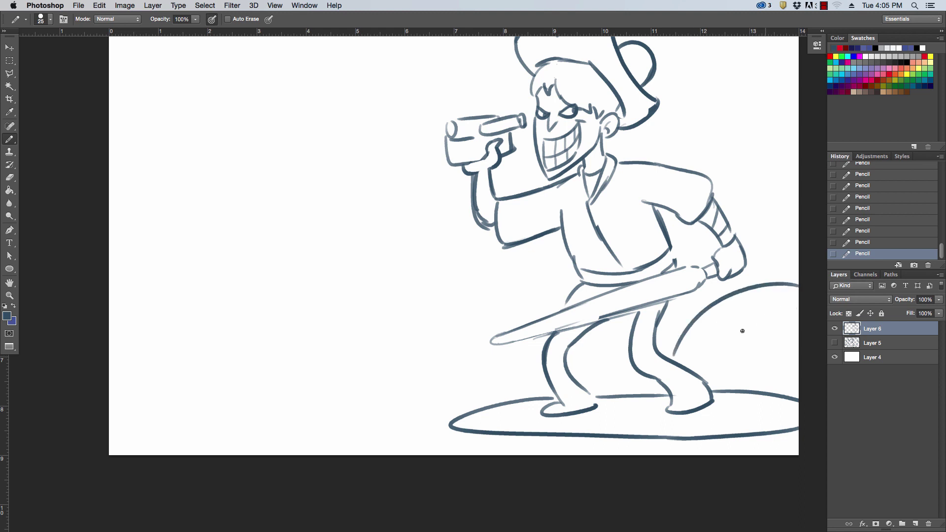
pyautogui.moveTo(729, 378); pyautogui.dragTo(762, 350)
pyautogui.moveTo(707, 370); pyautogui.dragTo(737, 334)
pyautogui.moveTo(586, 390); pyautogui.dragTo(643, 316)
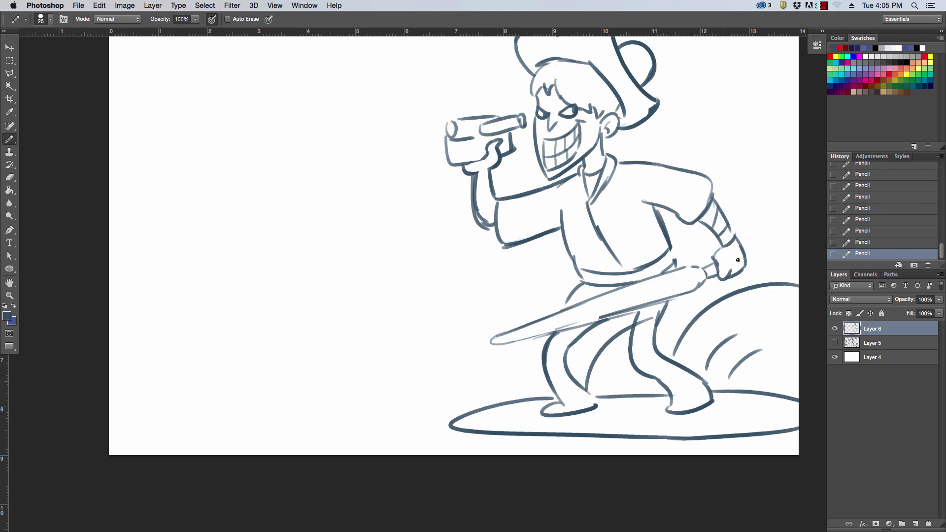
pyautogui.moveTo(738, 243); pyautogui.dragTo(799, 231)
pyautogui.moveTo(643, 326); pyautogui.dragTo(649, 319)
pyautogui.moveTo(598, 405); pyautogui.dragTo(586, 391)
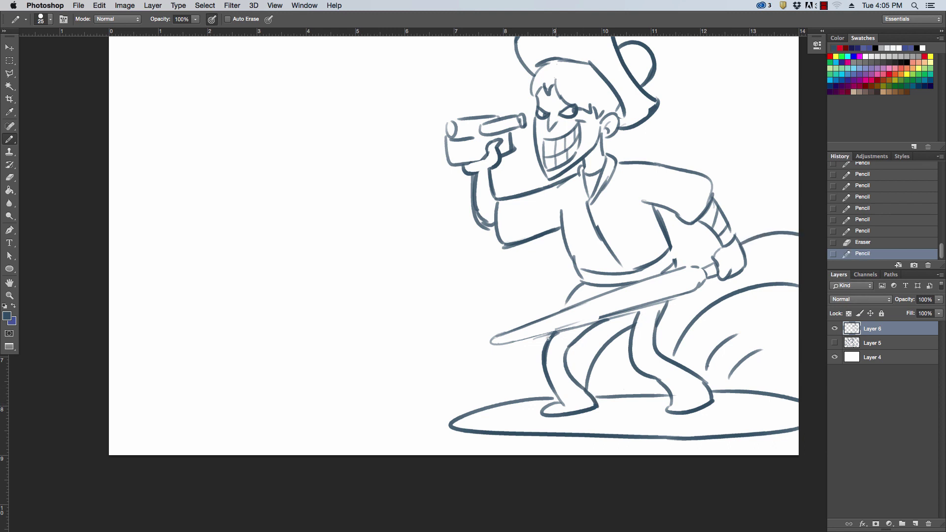
# - Draw loose knee-length shorts over both legs and erase the leg lines inside them
pyautogui.moveTo(553, 334); pyautogui.dragTo(533, 353)
pyautogui.moveTo(534, 354); pyautogui.dragTo(589, 358)
pyautogui.moveTo(588, 359)
pyautogui.mouseDown()
pyautogui.moveTo(616, 313)
pyautogui.moveTo(617, 377)
pyautogui.mouseUp()
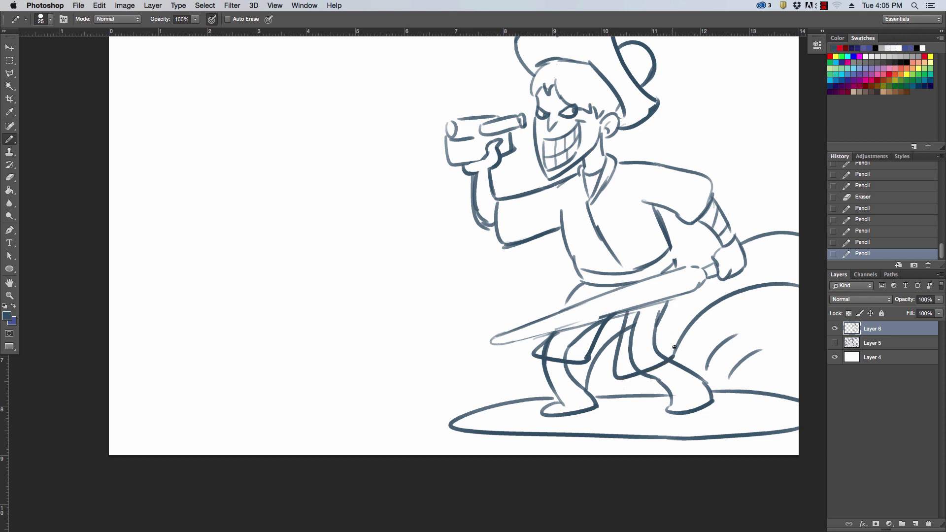
pyautogui.moveTo(675, 300)
pyautogui.mouseDown()
pyautogui.moveTo(673, 351)
pyautogui.moveTo(569, 334)
pyautogui.moveTo(573, 351)
pyautogui.moveTo(555, 351)
pyautogui.moveTo(597, 329)
pyautogui.moveTo(581, 347)
pyautogui.moveTo(665, 322)
pyautogui.moveTo(642, 352)
pyautogui.mouseUp()
# - Cover both legs and the waist of the shorts with a pattern of small circles
pyautogui.moveTo(651, 313); pyautogui.dragTo(649, 314)
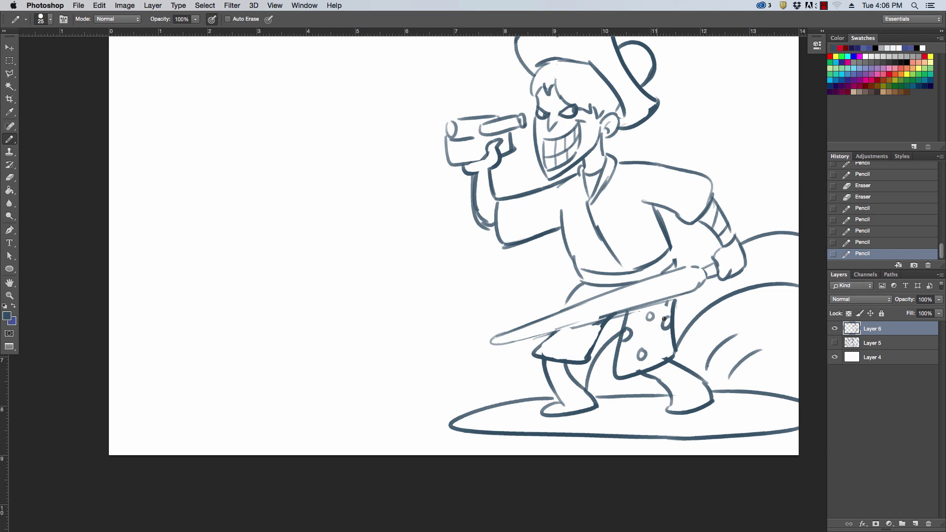
pyautogui.moveTo(669, 347); pyautogui.dragTo(667, 351)
pyautogui.moveTo(613, 364); pyautogui.dragTo(622, 371)
pyautogui.moveTo(587, 337)
pyautogui.mouseDown()
pyautogui.moveTo(548, 332)
pyautogui.moveTo(624, 318)
pyautogui.mouseUp()
pyautogui.moveTo(551, 331); pyautogui.dragTo(548, 334)
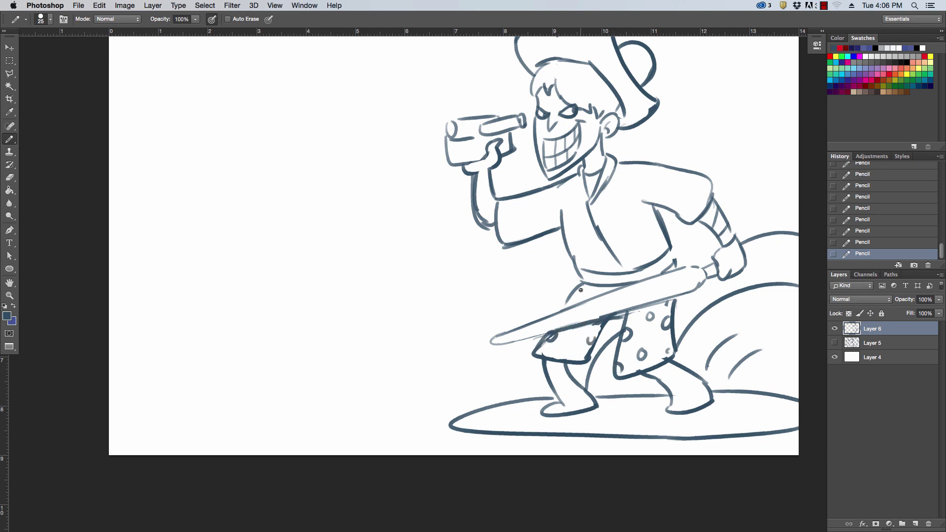
pyautogui.moveTo(570, 294); pyautogui.dragTo(572, 296)
pyautogui.moveTo(594, 335); pyautogui.dragTo(591, 340)
# - Rework both feet into bare feet with separate rounded toes
pyautogui.moveTo(667, 405)
pyautogui.mouseDown()
pyautogui.moveTo(680, 414)
pyautogui.moveTo(713, 398)
pyautogui.mouseUp()
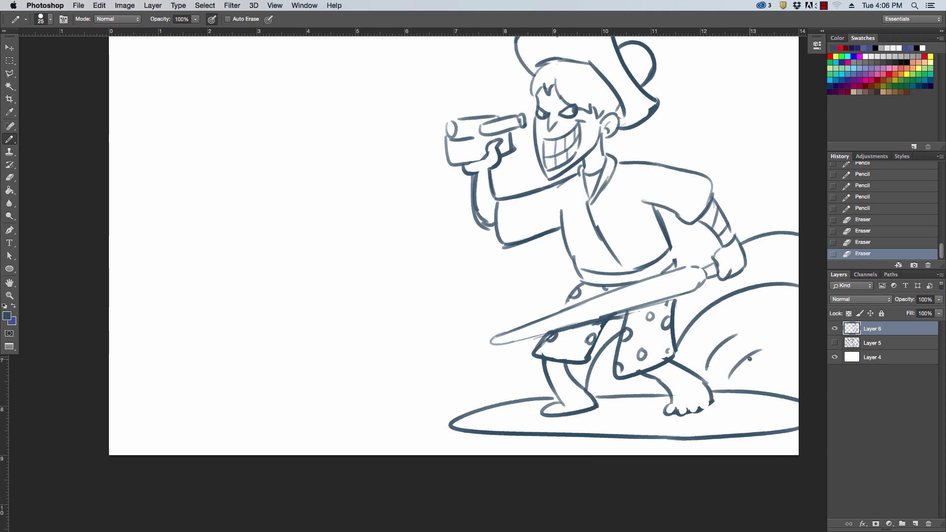
pyautogui.moveTo(547, 417); pyautogui.dragTo(554, 411)
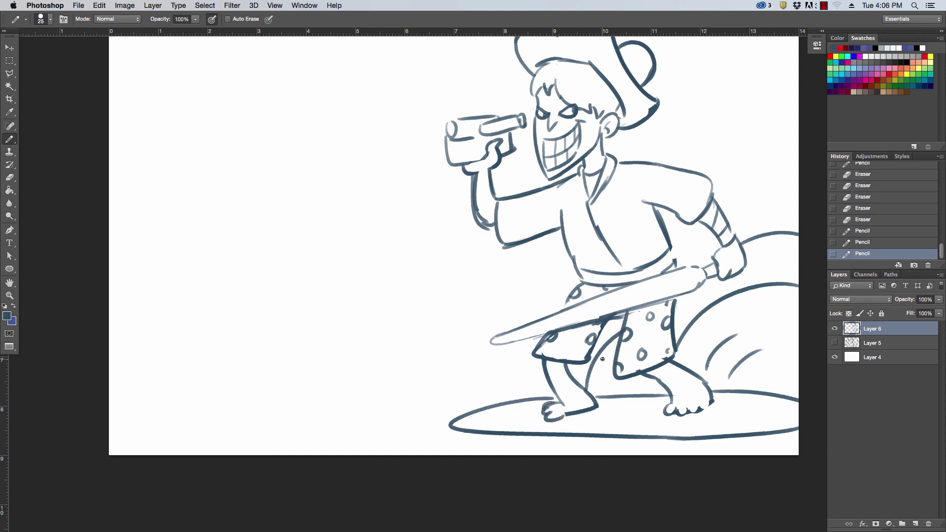
# - Draw a banded handle through the sword hand and a wavy line along the blade
pyautogui.scroll(3, 603, 359)
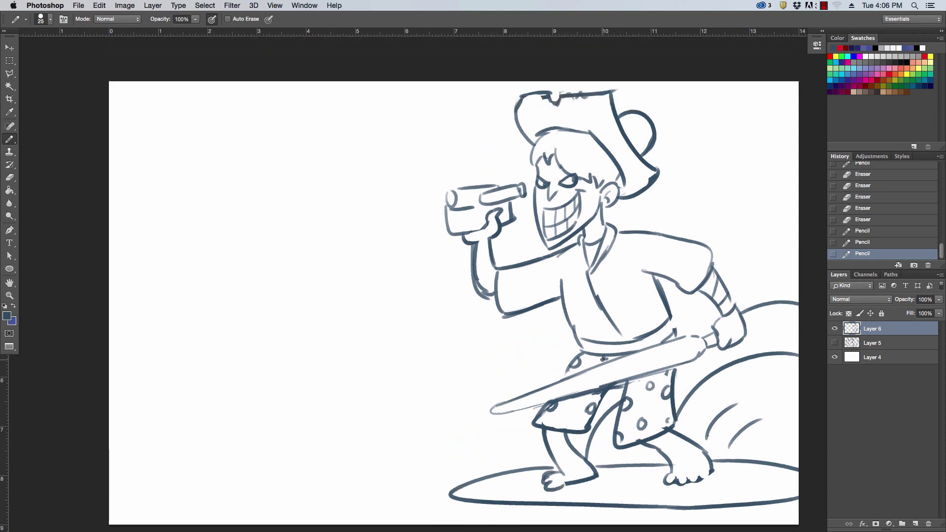
pyautogui.moveTo(708, 337)
pyautogui.mouseDown()
pyautogui.moveTo(715, 346)
pyautogui.moveTo(703, 340)
pyautogui.moveTo(762, 312)
pyautogui.moveTo(768, 323)
pyautogui.moveTo(749, 332)
pyautogui.moveTo(762, 318)
pyautogui.mouseUp()
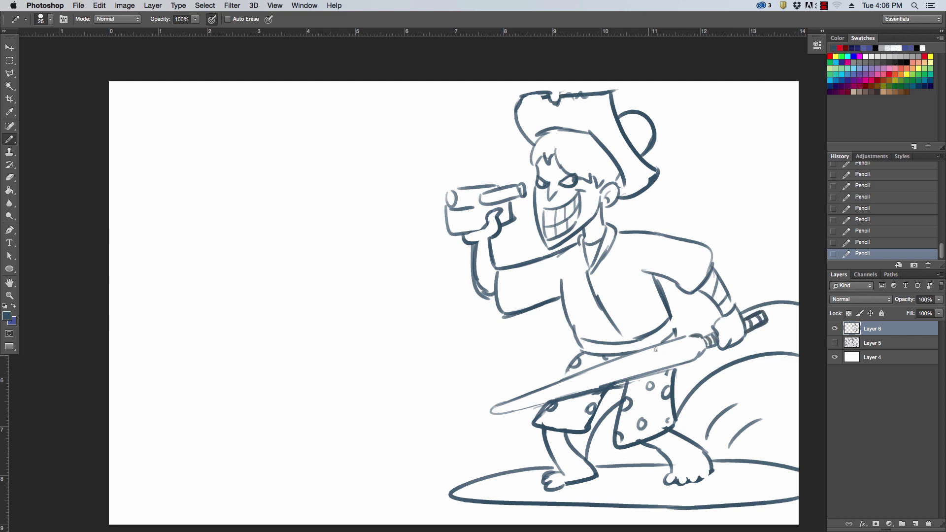
pyautogui.moveTo(541, 393); pyautogui.dragTo(686, 352)
pyautogui.moveTo(602, 381); pyautogui.dragTo(690, 352)
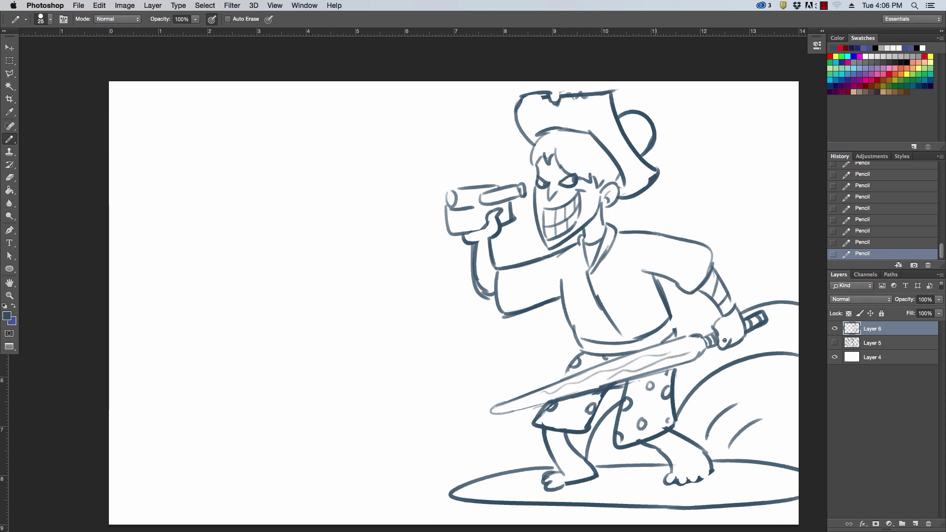
# - Add an inner ring to the camera lens, then redraw the raised forearm's outline with diagonal wrist wrappings
pyautogui.moveTo(450, 191)
pyautogui.mouseDown()
pyautogui.moveTo(467, 187)
pyautogui.moveTo(461, 210)
pyautogui.moveTo(445, 196)
pyautogui.moveTo(451, 210)
pyautogui.mouseUp()
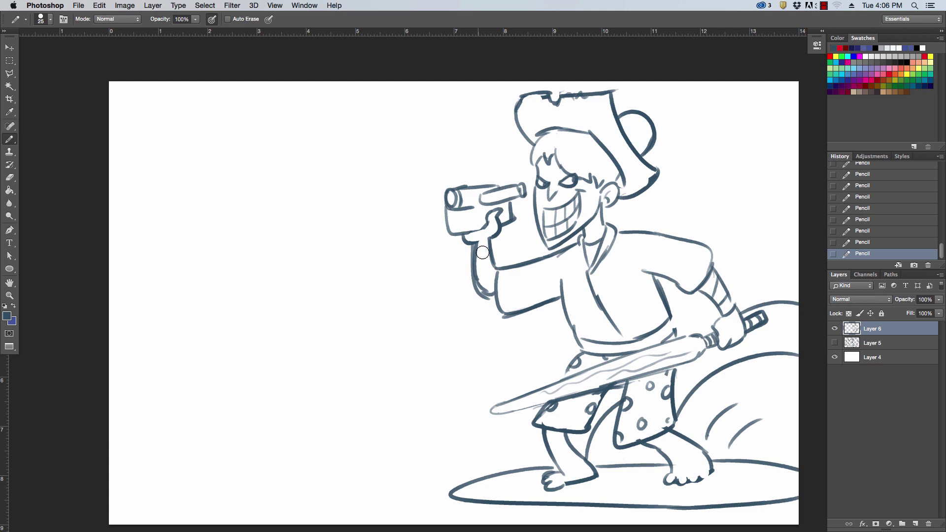
pyautogui.moveTo(483, 252); pyautogui.dragTo(490, 296)
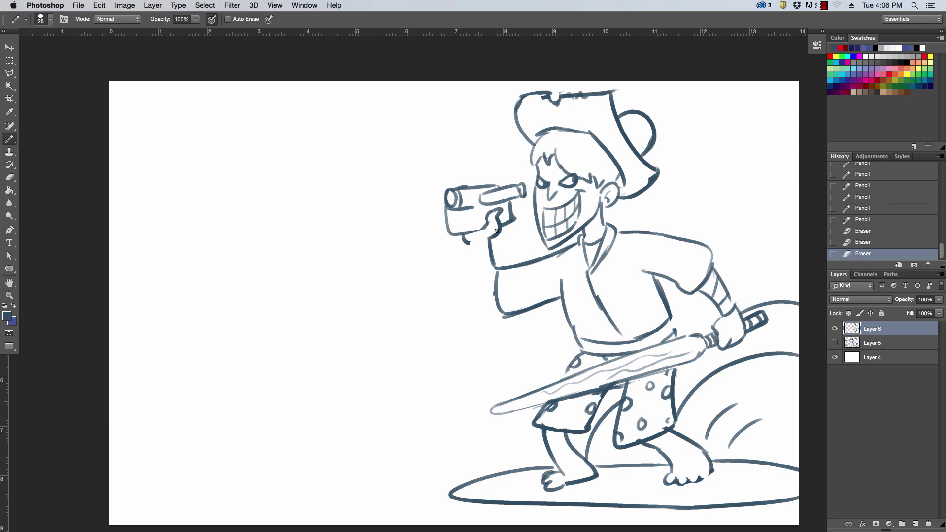
pyautogui.moveTo(477, 239)
pyautogui.mouseDown()
pyautogui.moveTo(478, 294)
pyautogui.moveTo(495, 301)
pyautogui.mouseUp()
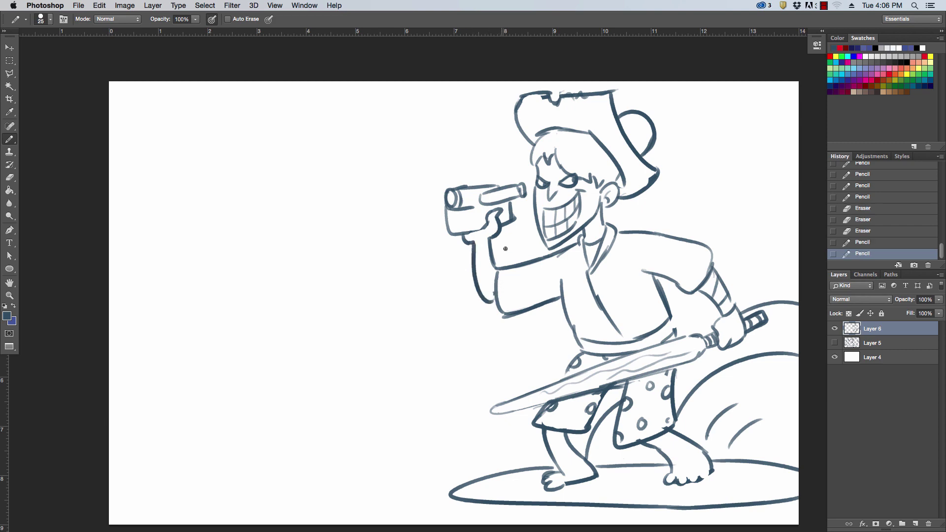
pyautogui.moveTo(474, 242); pyautogui.dragTo(490, 238)
pyautogui.moveTo(489, 247)
pyautogui.mouseDown()
pyautogui.moveTo(478, 261)
pyautogui.moveTo(491, 262)
pyautogui.moveTo(483, 286)
pyautogui.moveTo(495, 300)
pyautogui.mouseUp()
pyautogui.moveTo(495, 278); pyautogui.dragTo(492, 300)
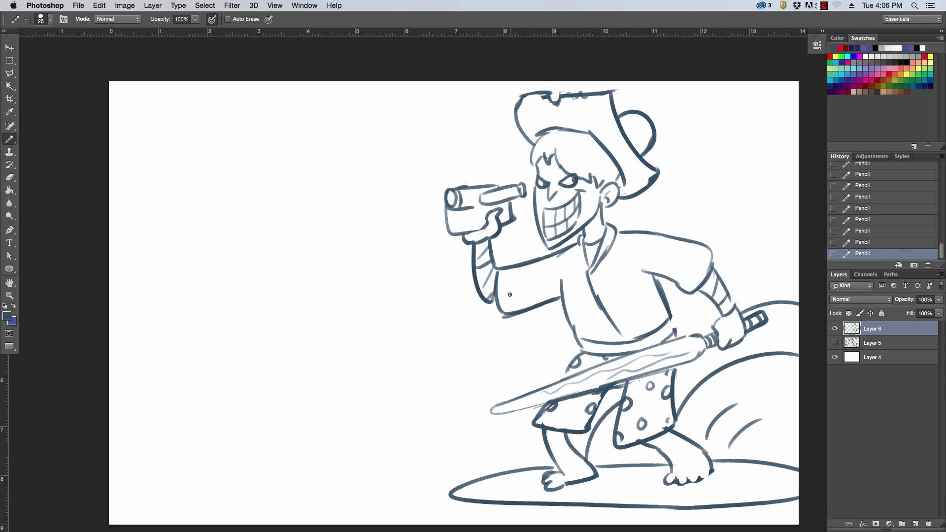
# - Hatch the hair and the hat's rear underside, and add small foam curves in the water ahead of the board
pyautogui.moveTo(534, 150)
pyautogui.mouseDown()
pyautogui.moveTo(531, 166)
pyautogui.moveTo(567, 170)
pyautogui.mouseUp()
pyautogui.moveTo(565, 159)
pyautogui.mouseDown()
pyautogui.moveTo(586, 182)
pyautogui.moveTo(612, 181)
pyautogui.mouseUp()
pyautogui.moveTo(608, 175); pyautogui.dragTo(647, 193)
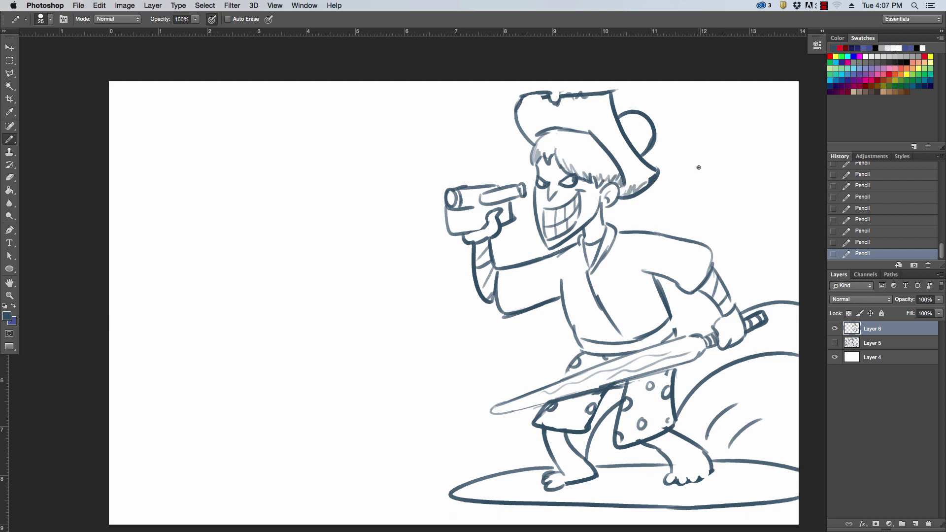
pyautogui.moveTo(414, 482)
pyautogui.mouseDown()
pyautogui.moveTo(471, 458)
pyautogui.moveTo(532, 458)
pyautogui.mouseUp()
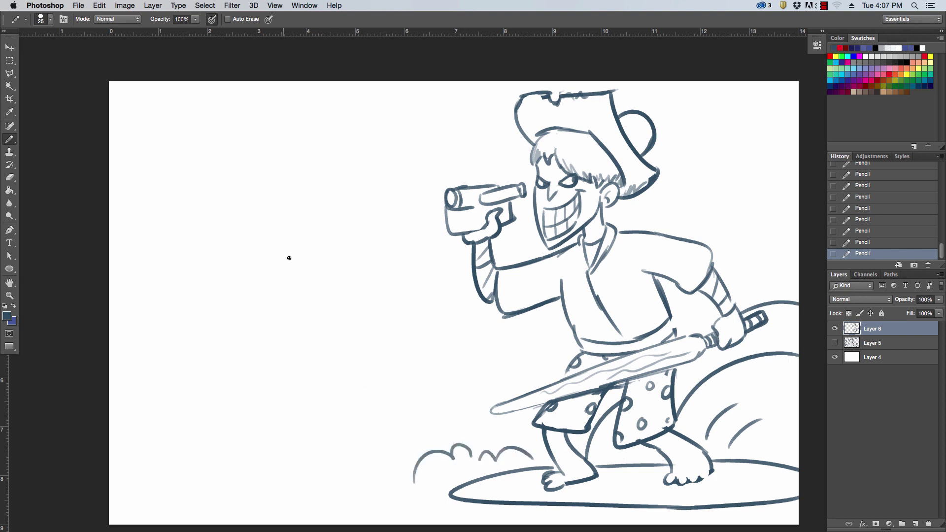
# - Sketch a leaping shark facing upward at the left, with a curved back, dorsal fin, dark eye and jagged open mouth
pyautogui.moveTo(314, 440)
pyautogui.mouseDown()
pyautogui.moveTo(333, 168)
pyautogui.moveTo(348, 200)
pyautogui.mouseUp()
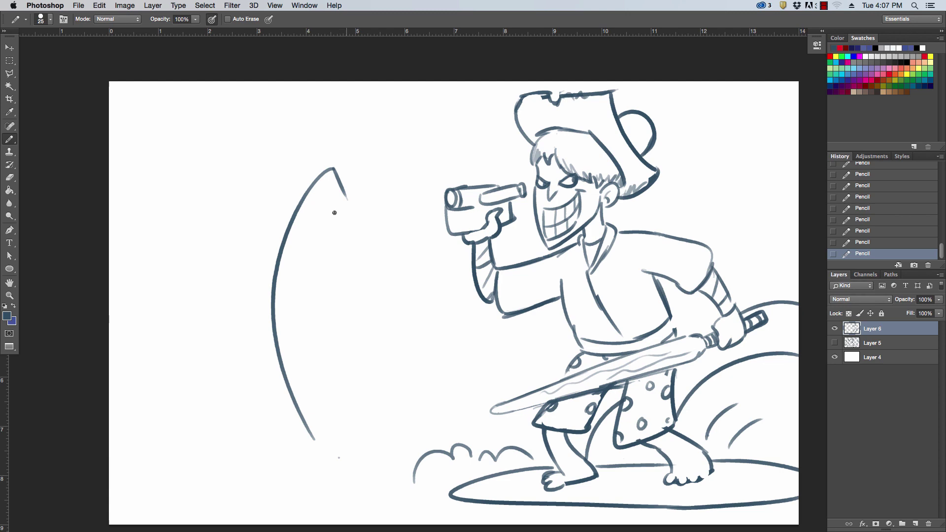
pyautogui.moveTo(269, 324); pyautogui.dragTo(285, 363)
pyautogui.moveTo(295, 191)
pyautogui.mouseDown()
pyautogui.moveTo(293, 240)
pyautogui.moveTo(304, 193)
pyautogui.moveTo(340, 207)
pyautogui.moveTo(343, 270)
pyautogui.moveTo(322, 277)
pyautogui.moveTo(323, 287)
pyautogui.moveTo(364, 265)
pyautogui.moveTo(365, 215)
pyautogui.moveTo(386, 265)
pyautogui.mouseUp()
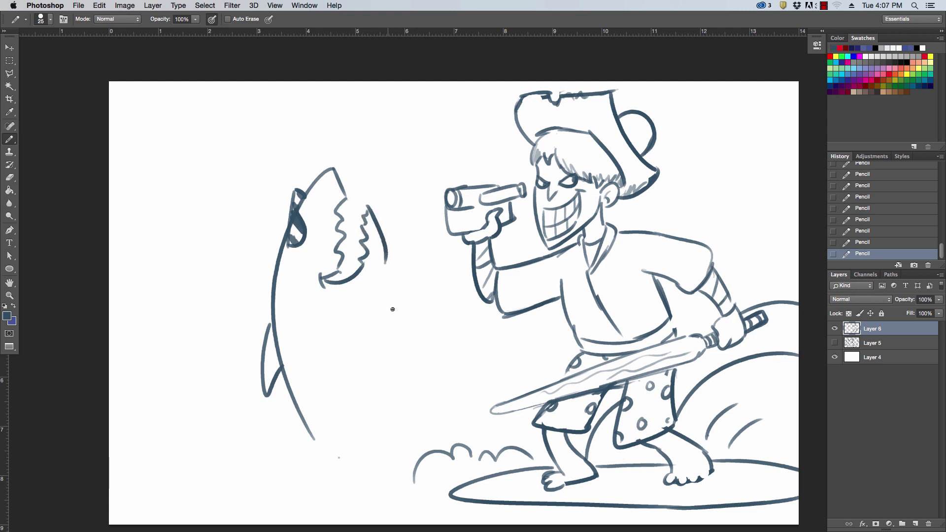
# - Add the shark's two side fins, its long belly line, and a row of gill lines below the mouth
pyautogui.moveTo(386, 251)
pyautogui.mouseDown()
pyautogui.moveTo(394, 307)
pyautogui.moveTo(426, 261)
pyautogui.moveTo(410, 299)
pyautogui.mouseUp()
pyautogui.moveTo(347, 338)
pyautogui.mouseDown()
pyautogui.moveTo(388, 364)
pyautogui.moveTo(393, 389)
pyautogui.mouseUp()
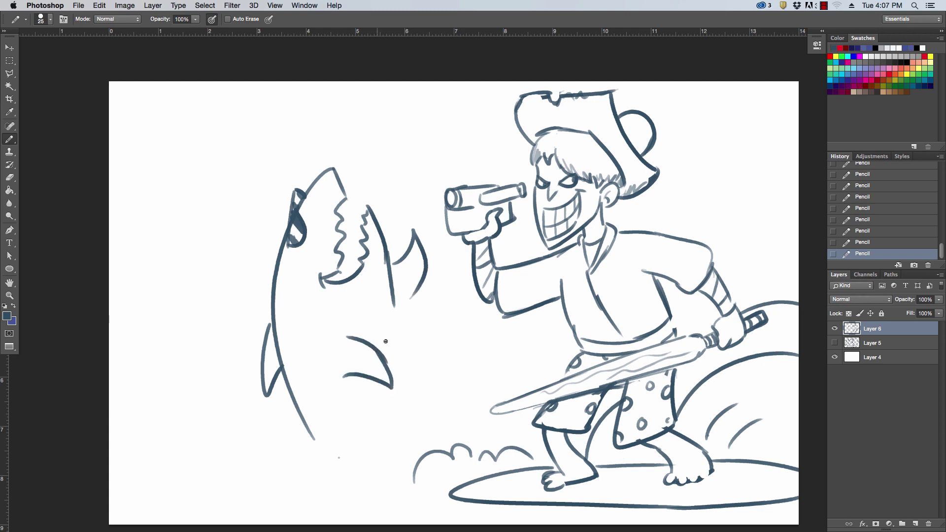
pyautogui.moveTo(394, 295); pyautogui.dragTo(441, 444)
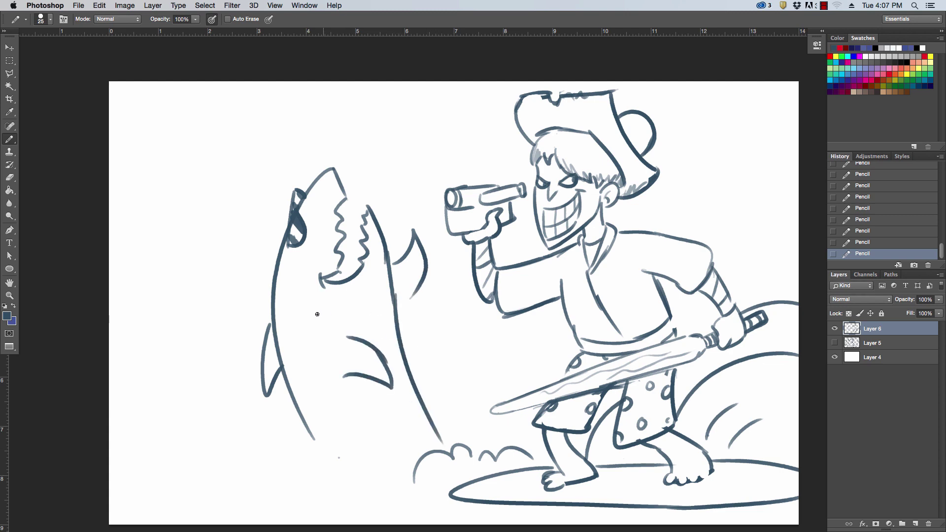
pyautogui.moveTo(358, 312)
pyautogui.mouseDown()
pyautogui.moveTo(316, 317)
pyautogui.moveTo(362, 326)
pyautogui.moveTo(317, 307)
pyautogui.mouseUp()
# - Extend the shark's back down to the water, erase the line across the dorsal fin's base, and add splash strokes
pyautogui.moveTo(294, 399); pyautogui.dragTo(378, 490)
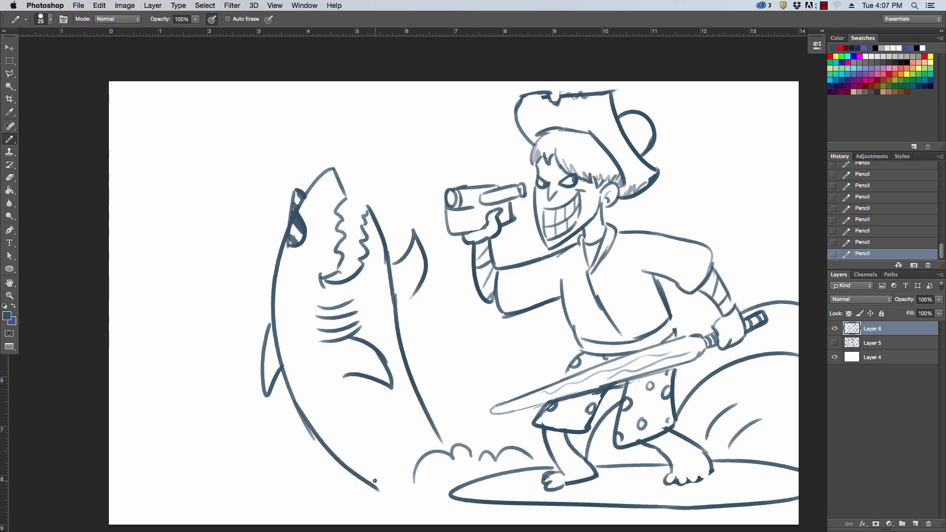
pyautogui.moveTo(277, 359); pyautogui.dragTo(281, 323)
pyautogui.moveTo(311, 489)
pyautogui.mouseDown()
pyautogui.moveTo(389, 477)
pyautogui.moveTo(482, 429)
pyautogui.mouseUp()
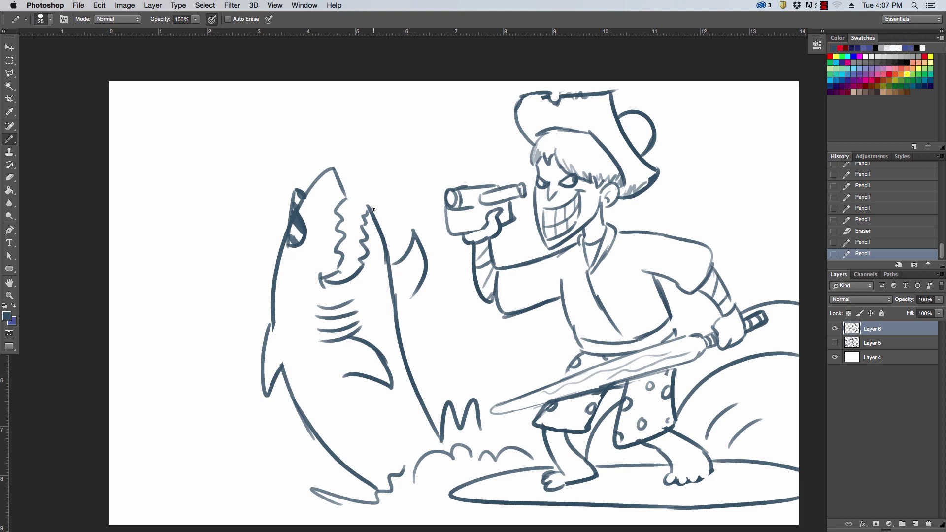
# - Scale the whole surfer-and-shark sketch to about 70% and move it to the upper right of the canvas
pyautogui.click(10, 48)
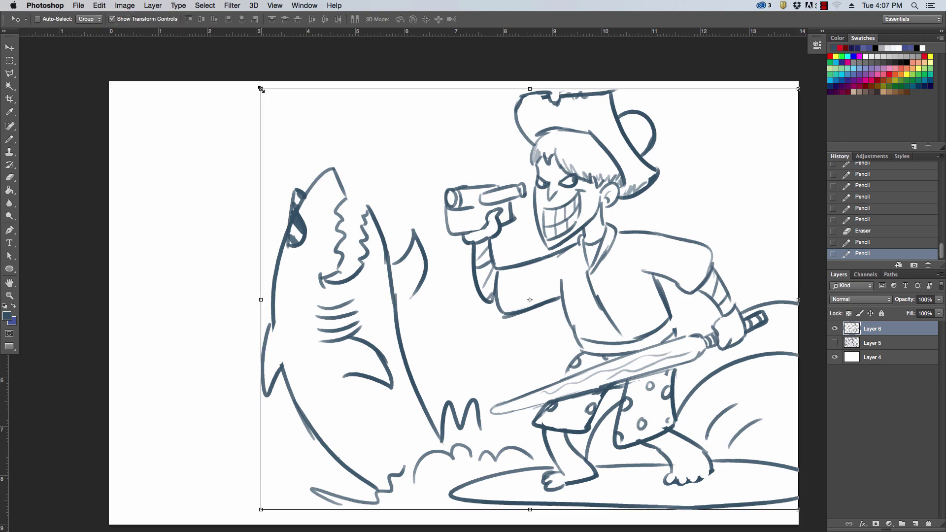
pyautogui.moveTo(261, 90)
pyautogui.mouseDown()
pyautogui.moveTo(450, 131)
pyautogui.moveTo(494, 121)
pyautogui.moveTo(485, 119)
pyautogui.mouseUp()
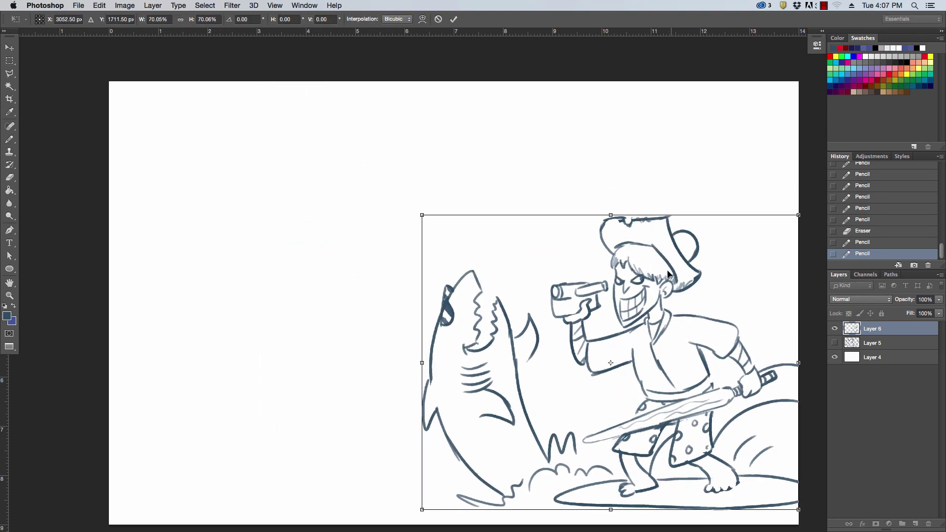
pyautogui.moveTo(668, 274)
pyautogui.mouseDown()
pyautogui.moveTo(673, 199)
pyautogui.moveTo(694, 188)
pyautogui.moveTo(683, 194)
pyautogui.moveTo(695, 220)
pyautogui.mouseUp()
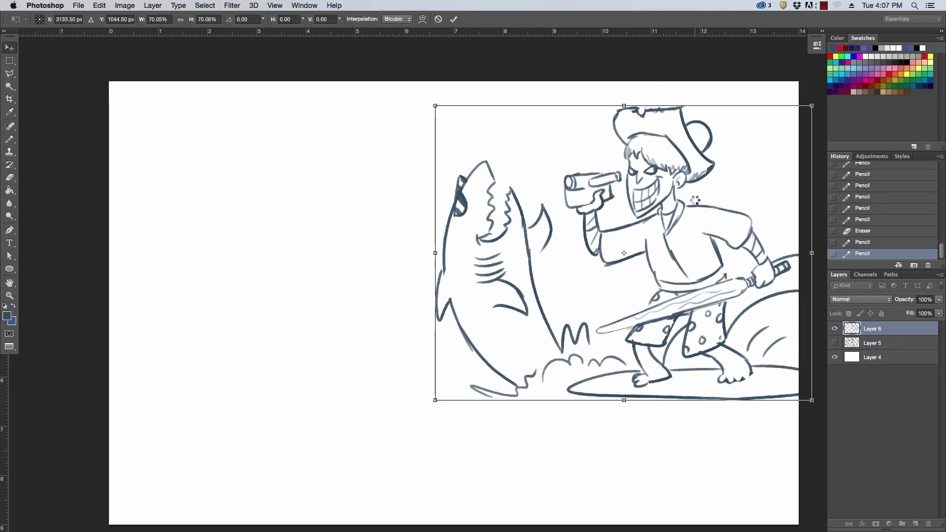
pyautogui.click(10, 60)
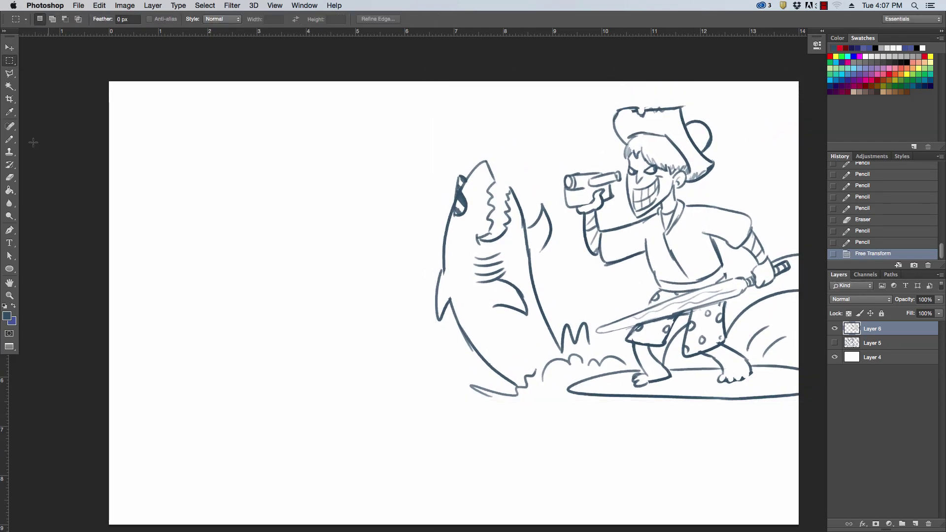
# - Clean up the surfer's eyes and toothy grin by erasing and redrawing the lines with a 10 px pencil
pyautogui.press('b')
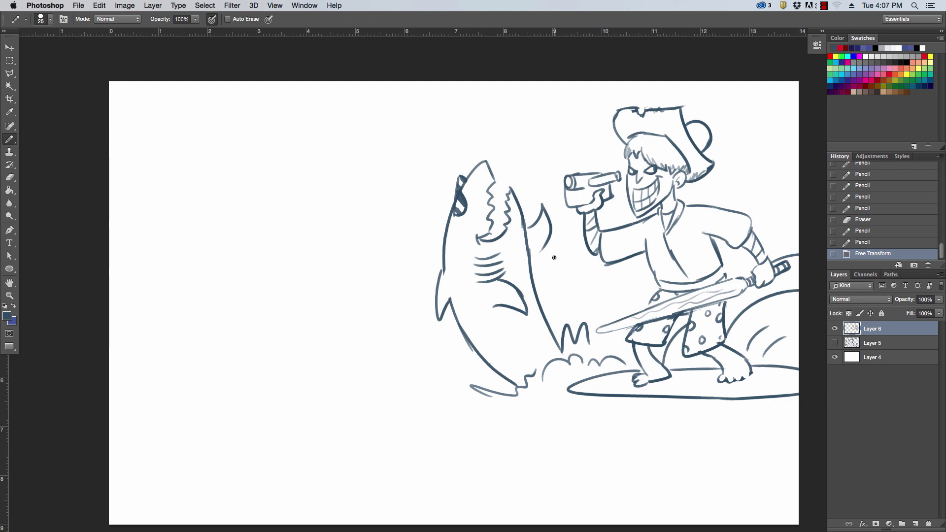
pyautogui.moveTo(626, 180)
pyautogui.mouseDown()
pyautogui.moveTo(645, 177)
pyautogui.moveTo(635, 184)
pyautogui.mouseUp()
pyautogui.press('super+z')
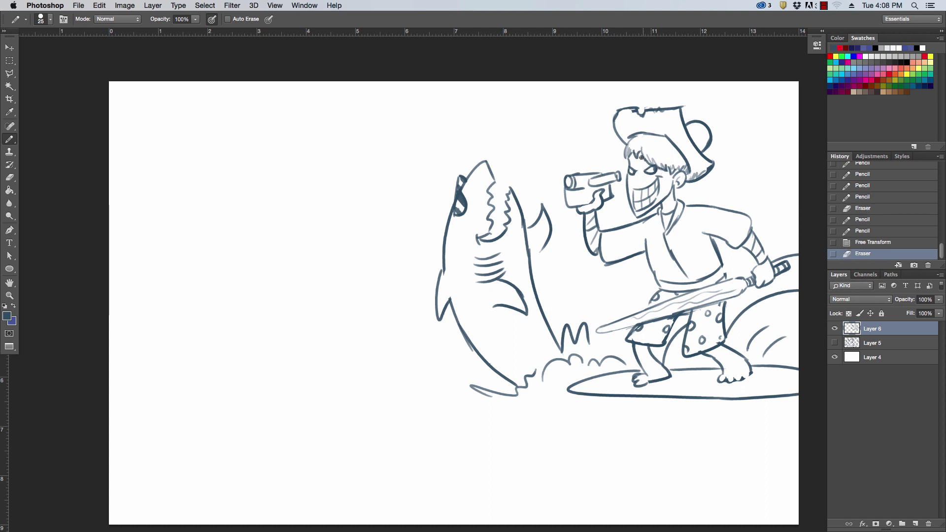
pyautogui.press(']')
pyautogui.moveTo(636, 172)
pyautogui.mouseDown()
pyautogui.moveTo(641, 202)
pyautogui.moveTo(650, 193)
pyautogui.moveTo(642, 208)
pyautogui.moveTo(659, 189)
pyautogui.mouseUp()
pyautogui.press('super+z')
pyautogui.click(632, 193)
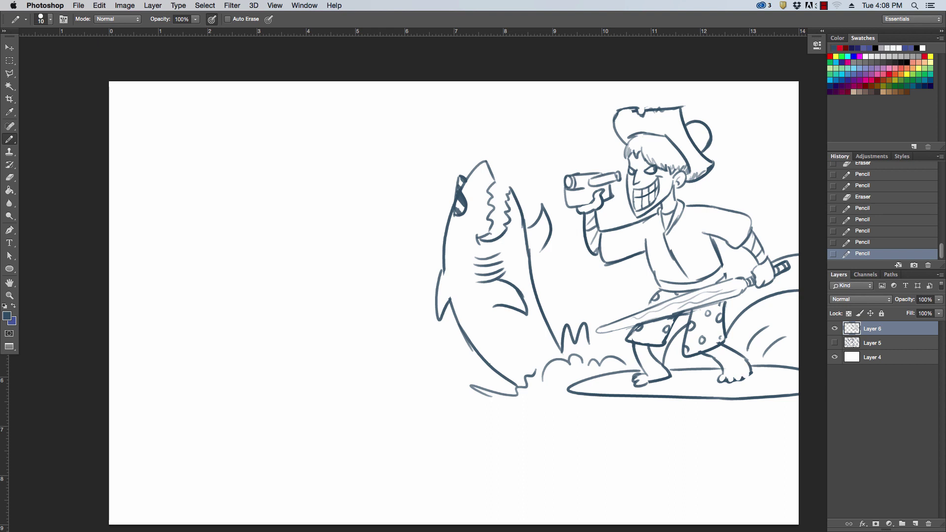
# - Add a new layer above the sketch and set the pencil size to 15 px
pyautogui.press('Tab')
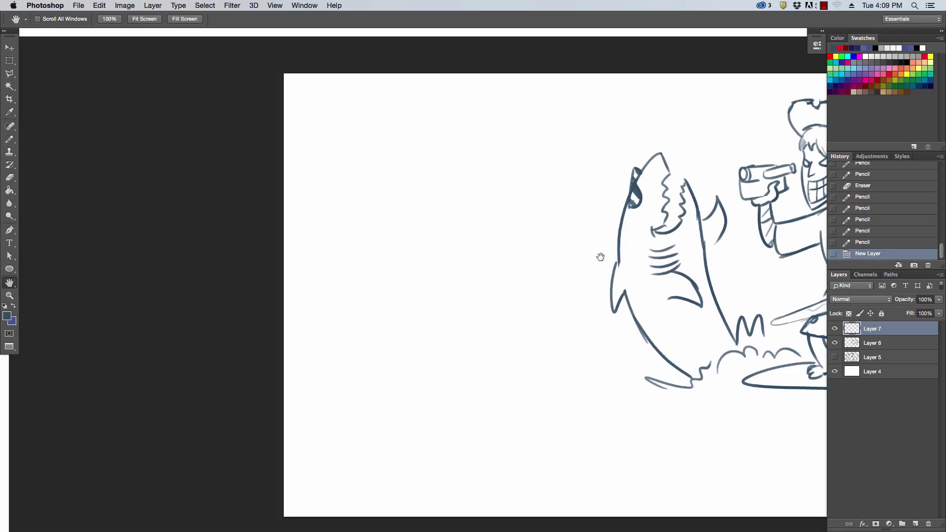
pyautogui.moveTo(602, 255); pyautogui.dragTo(612, 217)
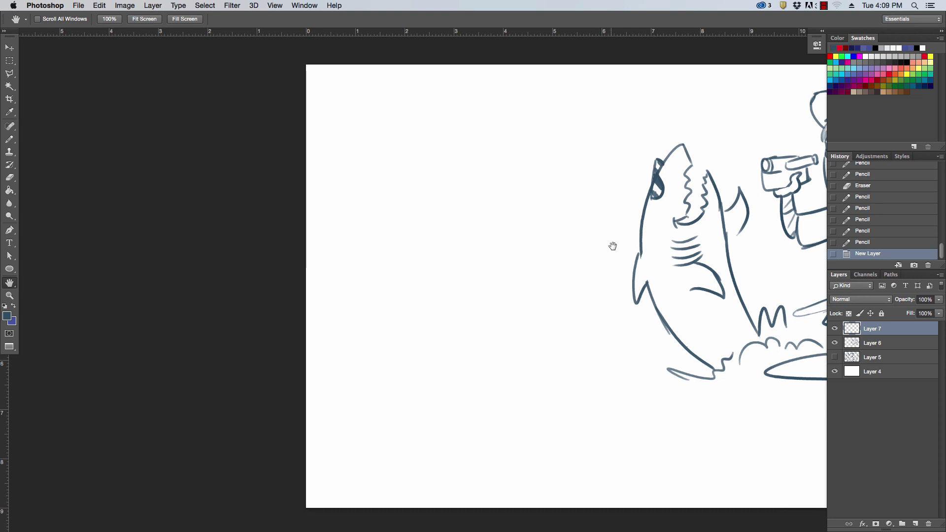
pyautogui.moveTo(547, 276)
pyautogui.mouseDown()
pyautogui.moveTo(553, 272)
pyautogui.moveTo(536, 268)
pyautogui.mouseUp()
pyautogui.press('b')
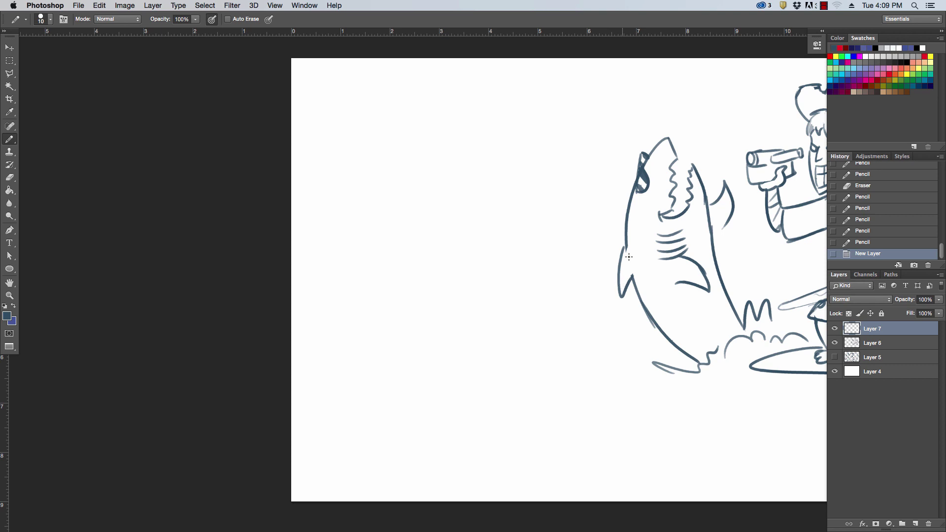
pyautogui.press(']')
pyautogui.scroll(-1, 611, 328)
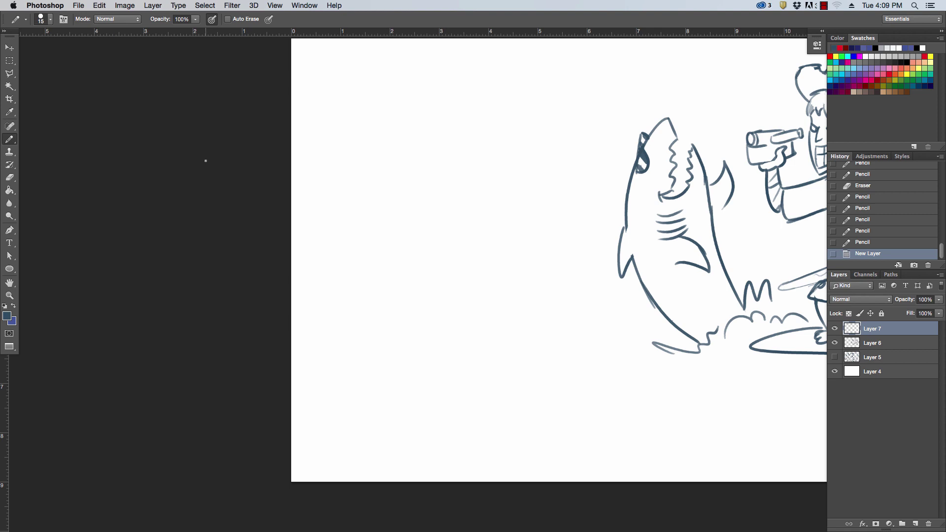
# - Sketch a front-facing bull's head with a rounded top, bulging muzzle and nose ring in the empty area beside the shark
pyautogui.press('h')
pyautogui.moveTo(668, 276)
pyautogui.mouseDown()
pyautogui.moveTo(666, 323)
pyautogui.moveTo(668, 305)
pyautogui.mouseUp()
pyautogui.press('b')
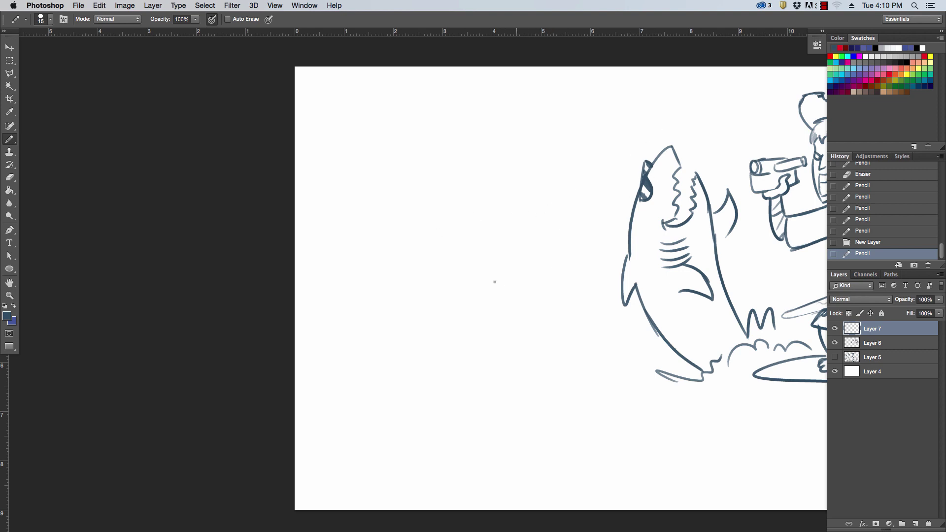
pyautogui.press('z')
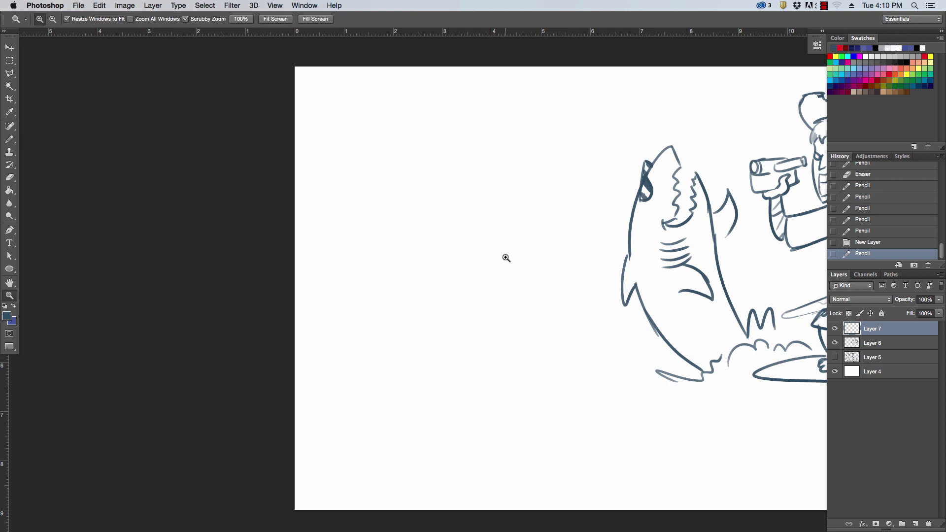
pyautogui.moveTo(505, 258); pyautogui.dragTo(510, 253)
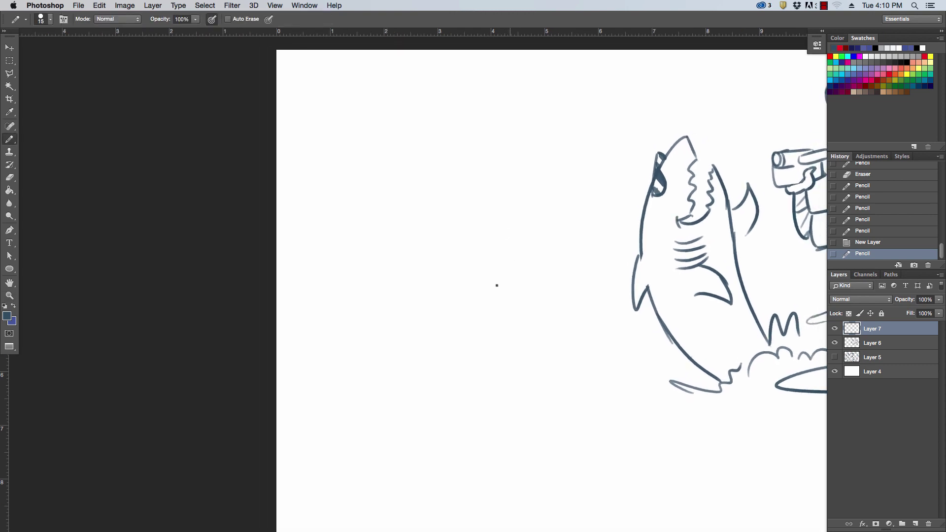
pyautogui.moveTo(488, 267)
pyautogui.mouseDown()
pyautogui.moveTo(472, 225)
pyautogui.moveTo(519, 206)
pyautogui.moveTo(528, 280)
pyautogui.moveTo(494, 296)
pyautogui.moveTo(530, 296)
pyautogui.mouseUp()
pyautogui.press('e')
pyautogui.moveTo(490, 267)
pyautogui.mouseDown()
pyautogui.moveTo(525, 286)
pyautogui.moveTo(484, 296)
pyautogui.moveTo(500, 318)
pyautogui.moveTo(518, 294)
pyautogui.moveTo(495, 291)
pyautogui.moveTo(526, 272)
pyautogui.moveTo(525, 282)
pyautogui.moveTo(491, 284)
pyautogui.moveTo(497, 308)
pyautogui.moveTo(526, 282)
pyautogui.mouseUp()
pyautogui.press('b')
pyautogui.press('super+z')
pyautogui.press('super+z')
pyautogui.press('super+z')
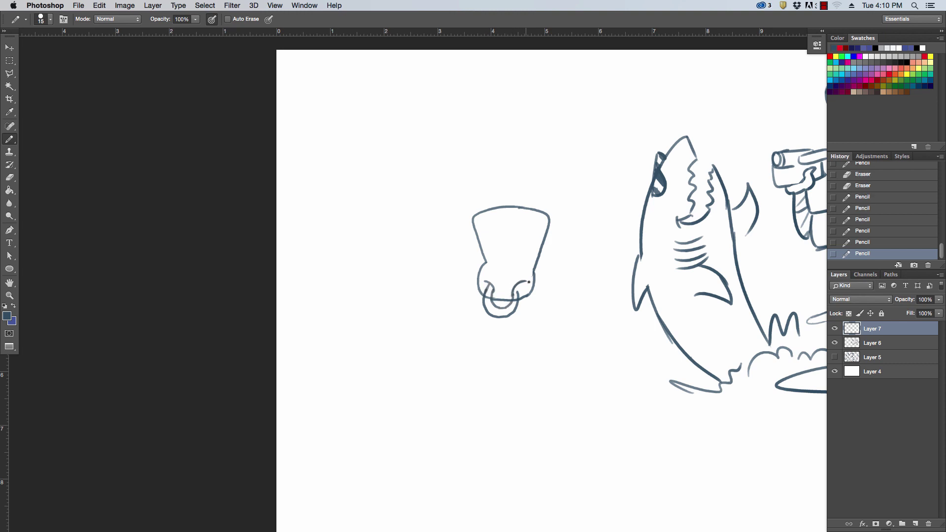
# - Erase the overlapping lines where the nose ring passes the bull's muzzle, using a smaller eraser, and touch up the ring
pyautogui.press('e')
pyautogui.press('[')
pyautogui.press('[')
pyautogui.press('[')
pyautogui.press('[')
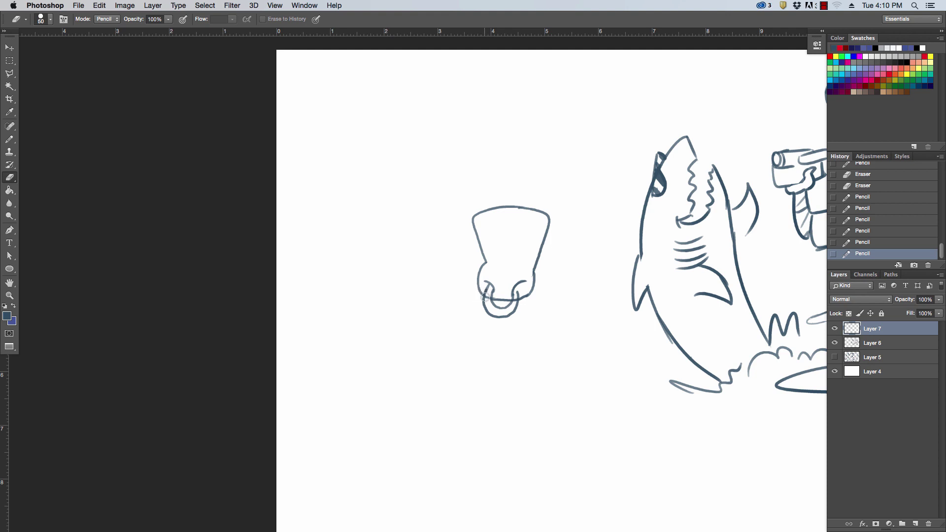
pyautogui.moveTo(488, 301)
pyautogui.mouseDown()
pyautogui.moveTo(518, 300)
pyautogui.moveTo(520, 287)
pyautogui.mouseUp()
pyautogui.press('b')
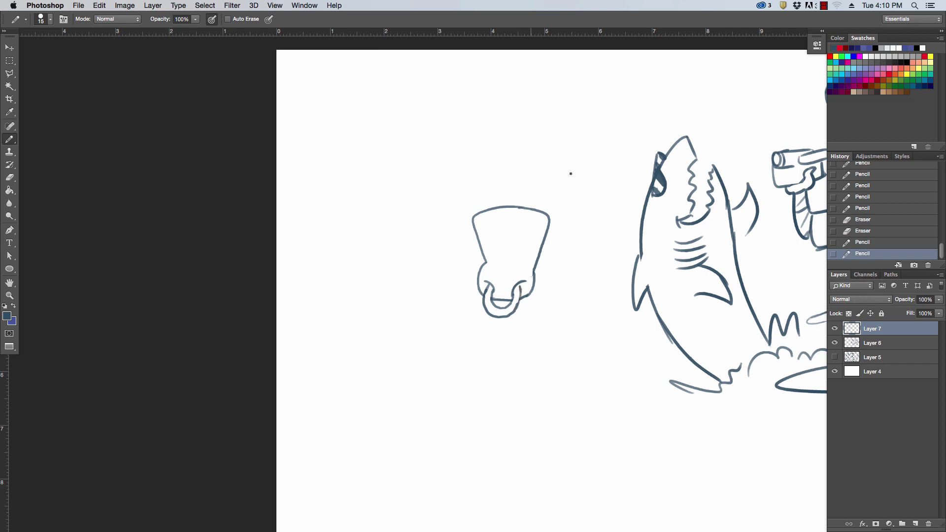
# - Draw large curved horns sweeping outward and up from both sides of the bull's head
pyautogui.press('z')
pyautogui.click(515, 231)
pyautogui.press('b')
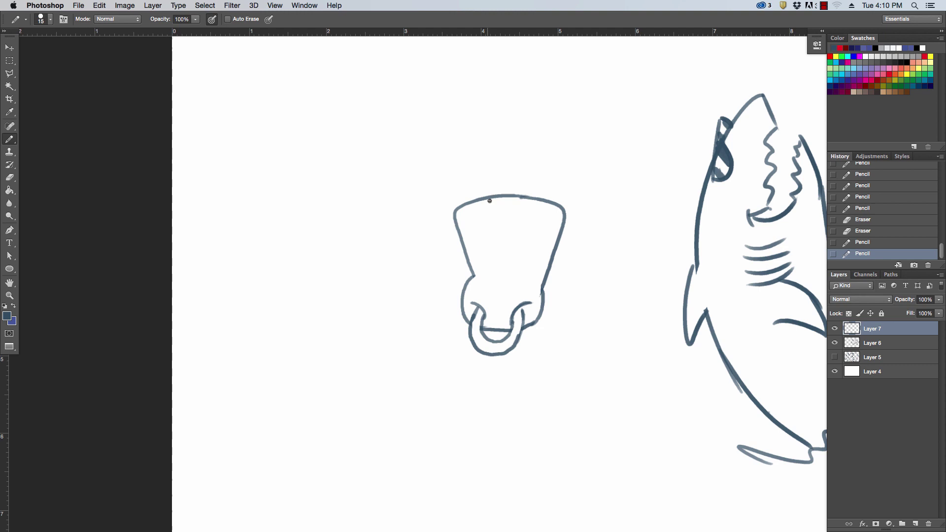
pyautogui.moveTo(468, 204); pyautogui.dragTo(453, 113)
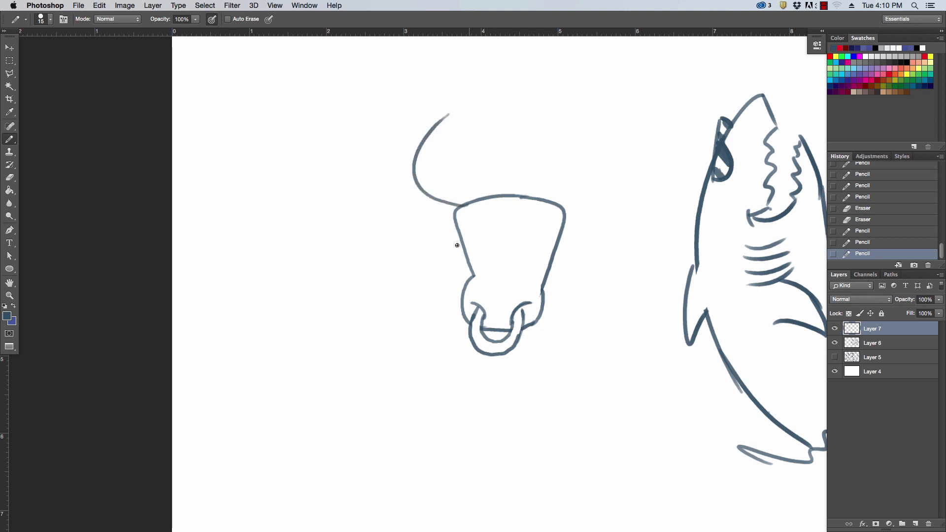
pyautogui.moveTo(459, 245)
pyautogui.mouseDown()
pyautogui.moveTo(381, 203)
pyautogui.moveTo(453, 112)
pyautogui.mouseUp()
pyautogui.press('super+z')
pyautogui.moveTo(464, 243)
pyautogui.mouseDown()
pyautogui.moveTo(414, 237)
pyautogui.moveTo(448, 114)
pyautogui.mouseUp()
# - Round the base of the bull's far horn, erase the head outline inside it, and add a curved band to each horn
pyautogui.moveTo(554, 206)
pyautogui.mouseDown()
pyautogui.moveTo(581, 116)
pyautogui.moveTo(600, 237)
pyautogui.moveTo(562, 248)
pyautogui.moveTo(561, 207)
pyautogui.mouseUp()
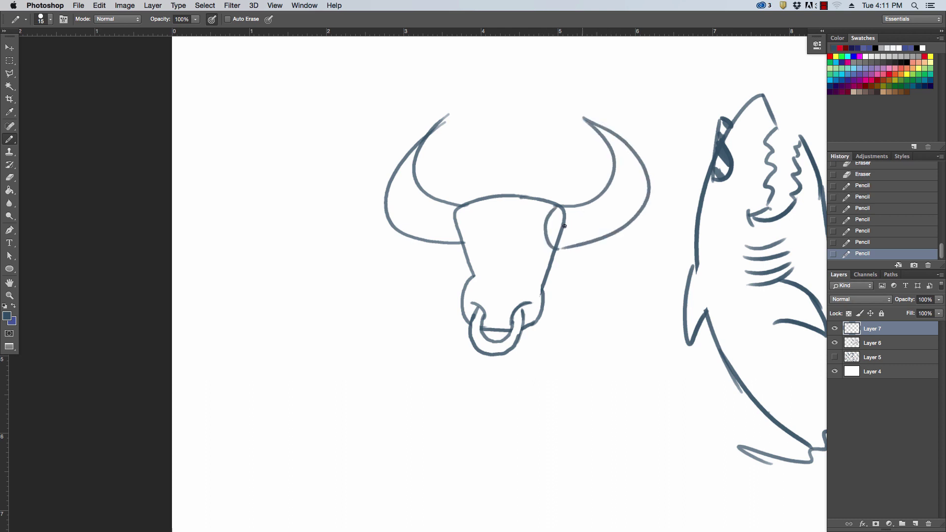
pyautogui.press('e')
pyautogui.moveTo(556, 240); pyautogui.dragTo(562, 216)
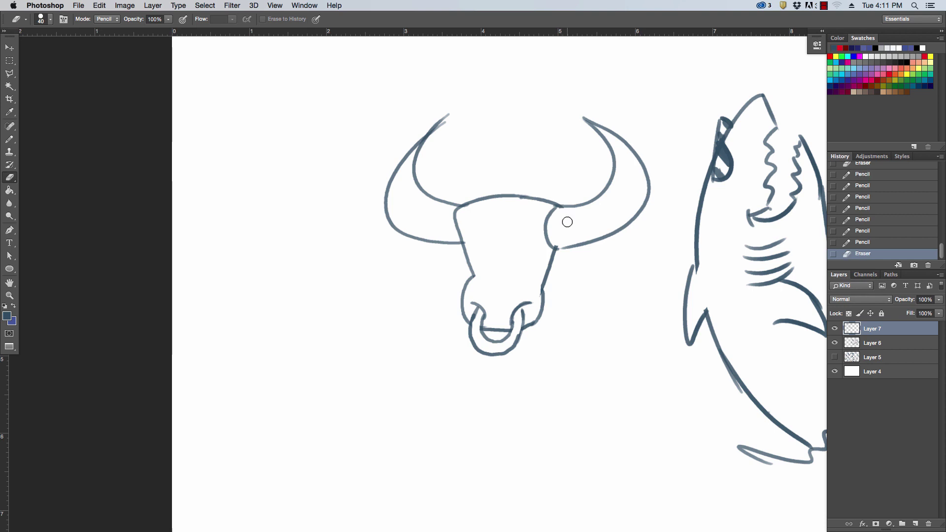
pyautogui.press('b')
pyautogui.moveTo(451, 242); pyautogui.dragTo(448, 207)
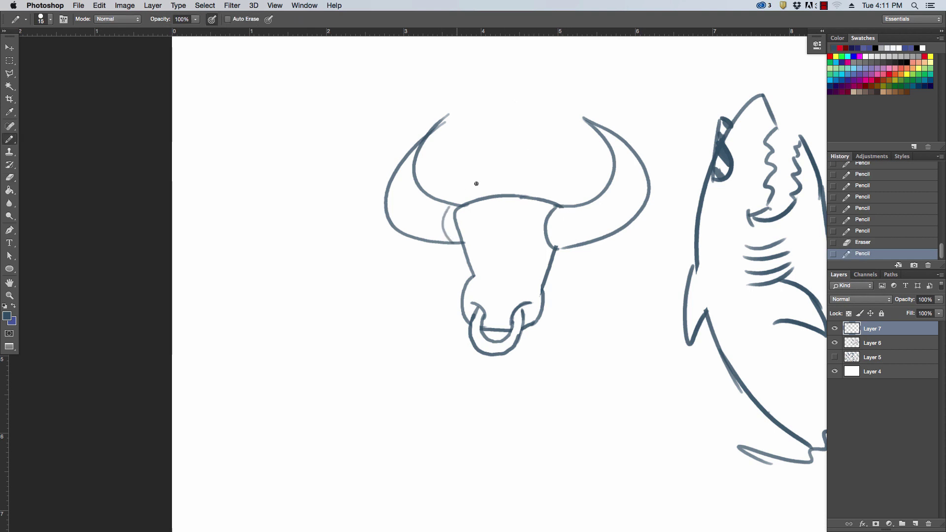
pyautogui.moveTo(573, 244); pyautogui.dragTo(569, 209)
pyautogui.press('z')
pyautogui.click(593, 179)
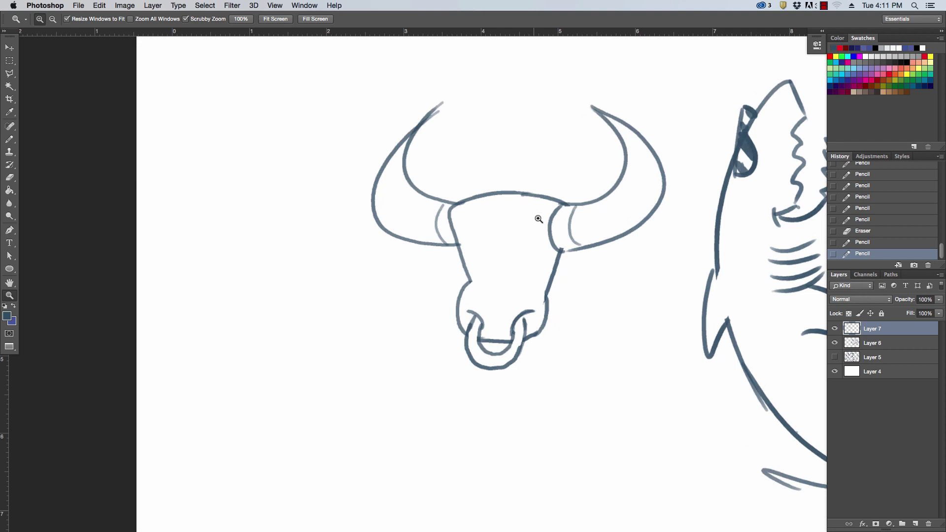
pyautogui.press('b')
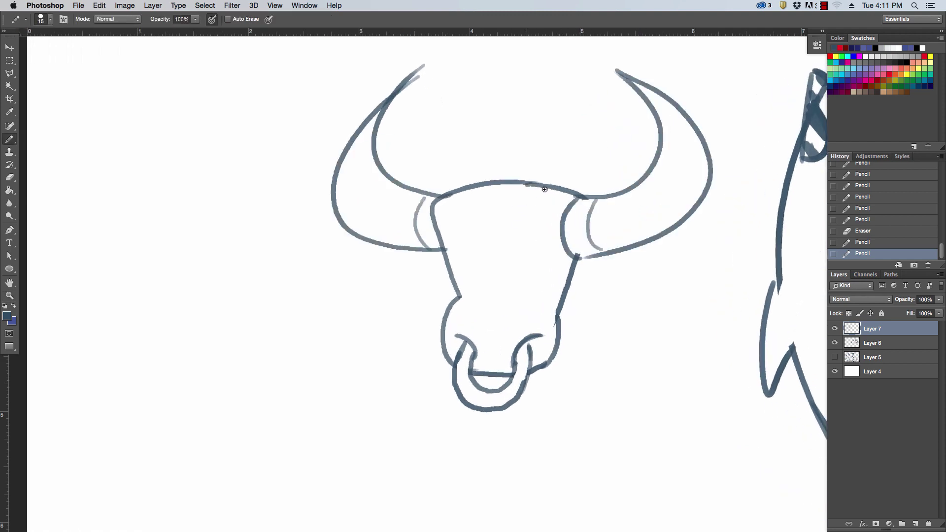
pyautogui.moveTo(517, 241); pyautogui.dragTo(550, 207)
pyautogui.press('super+z')
pyautogui.moveTo(514, 241); pyautogui.dragTo(551, 211)
pyautogui.moveTo(479, 219); pyautogui.dragTo(489, 241)
pyautogui.moveTo(452, 210)
pyautogui.mouseDown()
pyautogui.moveTo(531, 255)
pyautogui.moveTo(551, 212)
pyautogui.mouseUp()
pyautogui.press('super+z')
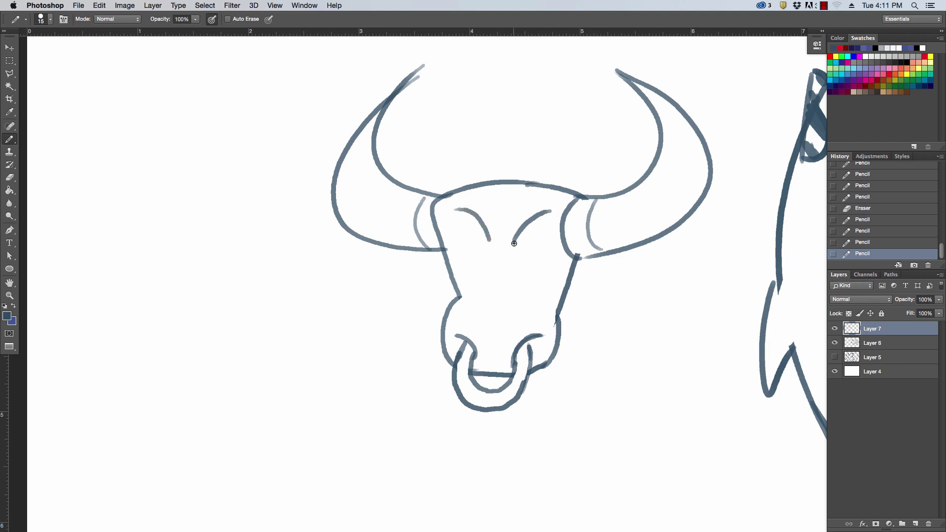
pyautogui.moveTo(515, 248)
pyautogui.mouseDown()
pyautogui.moveTo(557, 217)
pyautogui.moveTo(532, 221)
pyautogui.moveTo(552, 228)
pyautogui.moveTo(460, 213)
pyautogui.moveTo(481, 215)
pyautogui.mouseUp()
pyautogui.press('e')
pyautogui.press('b')
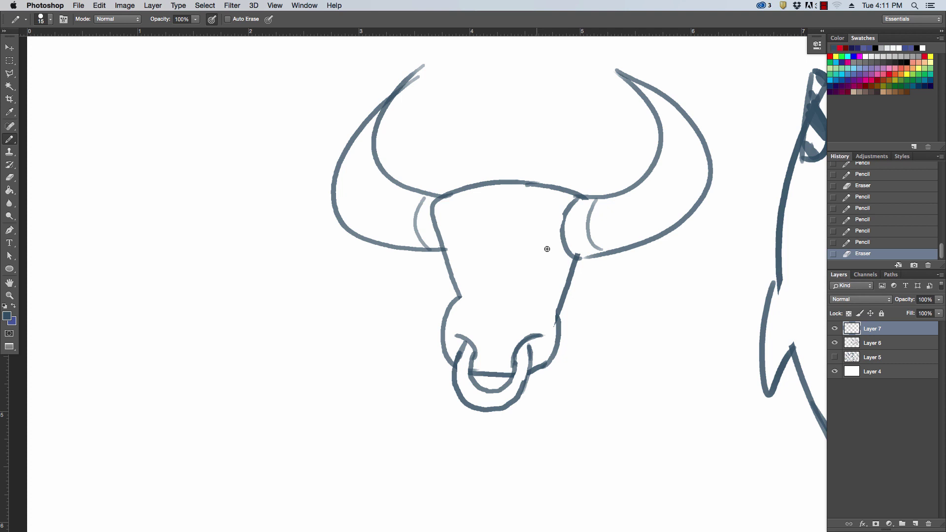
# - Draw two thick, angry S-shaped eyebrows slanting toward the middle of the bull's forehead
pyautogui.moveTo(512, 243); pyautogui.dragTo(561, 217)
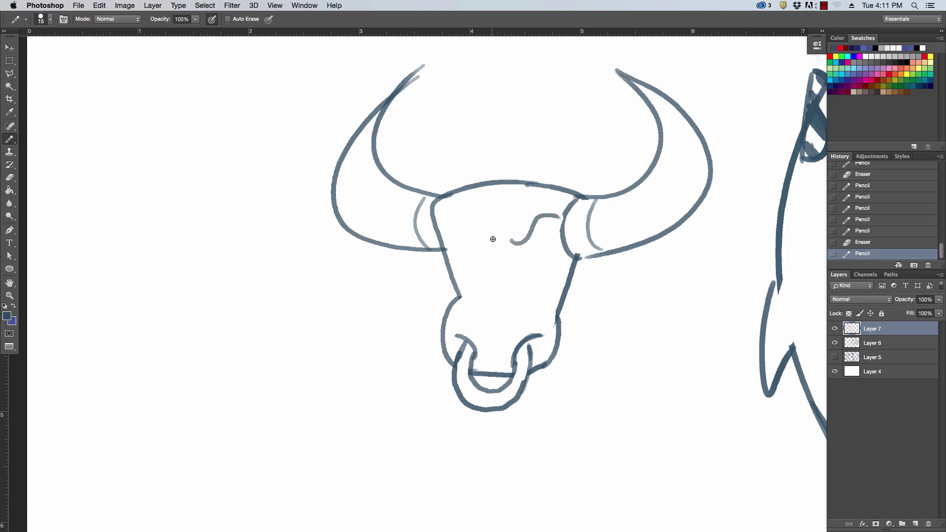
pyautogui.moveTo(493, 240); pyautogui.dragTo(479, 227)
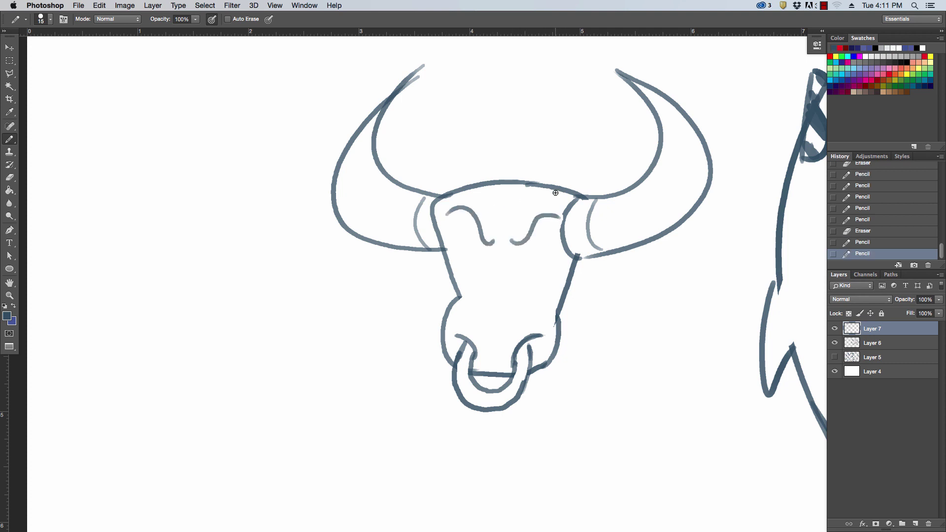
pyautogui.moveTo(572, 208); pyautogui.dragTo(561, 230)
pyautogui.moveTo(487, 243)
pyautogui.mouseDown()
pyautogui.moveTo(450, 214)
pyautogui.moveTo(471, 219)
pyautogui.moveTo(480, 237)
pyautogui.moveTo(464, 212)
pyautogui.moveTo(531, 239)
pyautogui.moveTo(559, 217)
pyautogui.mouseUp()
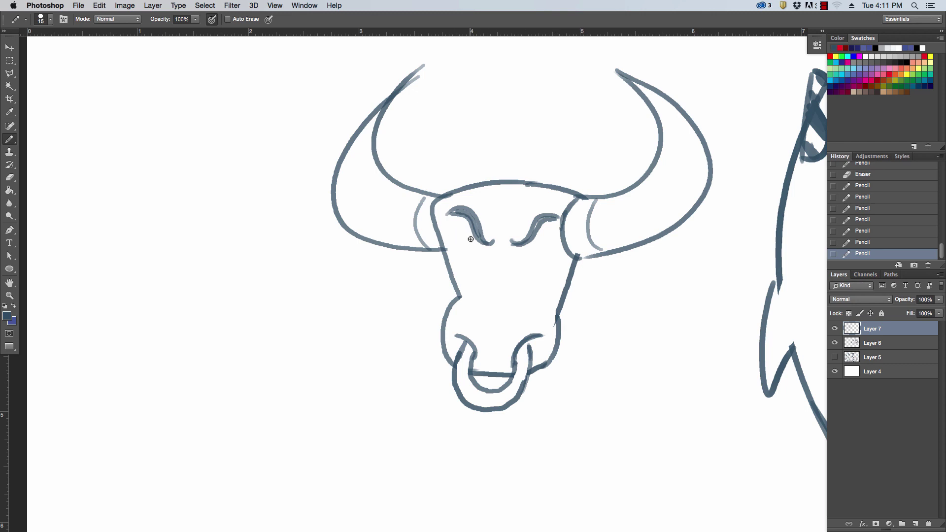
# - Draw the bull's glaring round eyes under the brows, with dark pupils and concentric inner rings
pyautogui.moveTo(488, 244)
pyautogui.mouseDown()
pyautogui.moveTo(457, 234)
pyautogui.moveTo(449, 242)
pyautogui.moveTo(462, 264)
pyautogui.moveTo(452, 238)
pyautogui.moveTo(471, 247)
pyautogui.moveTo(551, 236)
pyautogui.moveTo(530, 246)
pyautogui.mouseUp()
pyautogui.moveTo(459, 237); pyautogui.dragTo(481, 242)
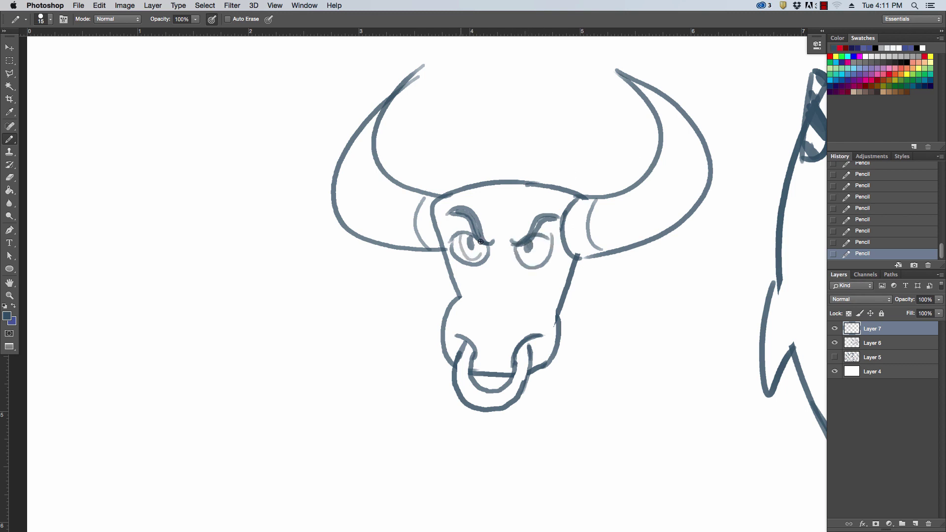
pyautogui.press('super+z')
pyautogui.press('super+z')
pyautogui.moveTo(462, 235)
pyautogui.mouseDown()
pyautogui.moveTo(469, 254)
pyautogui.moveTo(476, 240)
pyautogui.mouseUp()
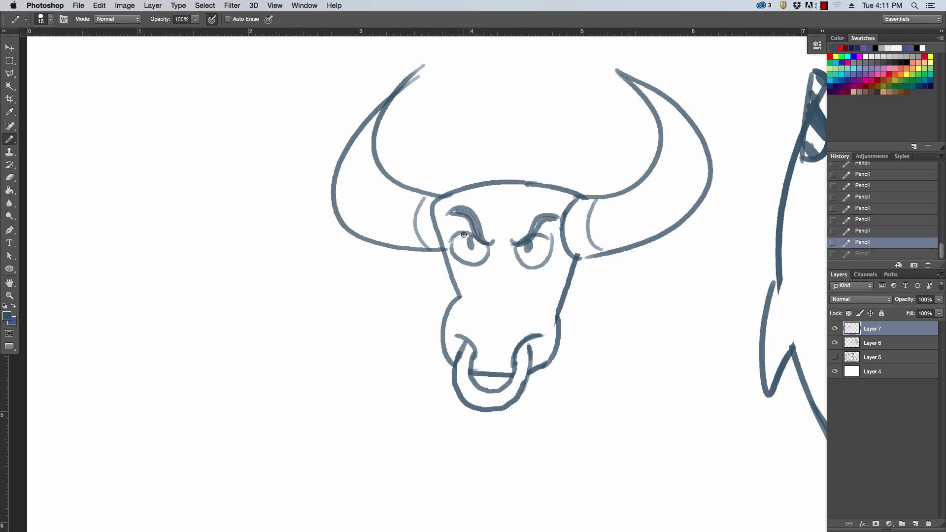
pyautogui.moveTo(464, 235)
pyautogui.mouseDown()
pyautogui.moveTo(470, 253)
pyautogui.moveTo(478, 249)
pyautogui.moveTo(460, 235)
pyautogui.moveTo(465, 259)
pyautogui.moveTo(487, 243)
pyautogui.moveTo(535, 258)
pyautogui.moveTo(538, 238)
pyautogui.moveTo(520, 259)
pyautogui.moveTo(539, 265)
pyautogui.moveTo(543, 235)
pyautogui.mouseUp()
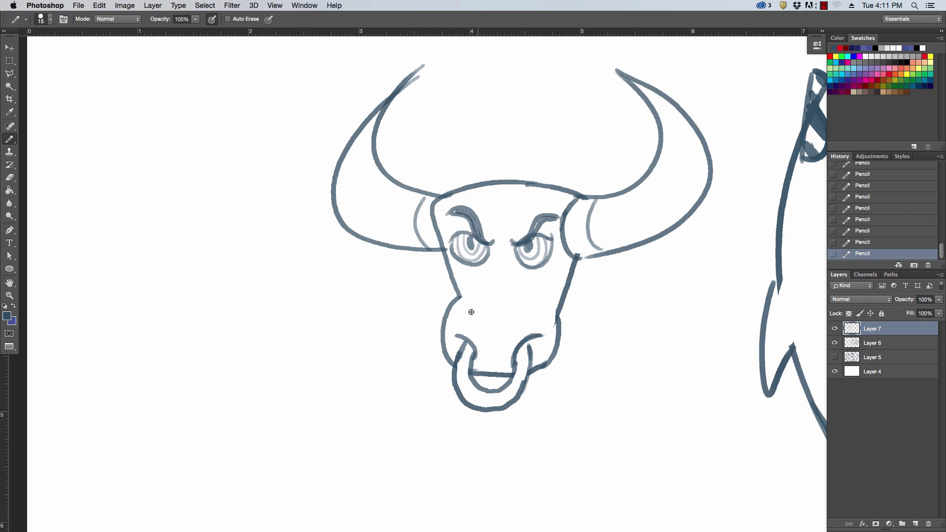
# - Draw the wavy upper edge of the bull's muzzle and add a wrinkle to the forehead between the brows
pyautogui.moveTo(459, 298); pyautogui.dragTo(513, 294)
pyautogui.press('super+z')
pyautogui.moveTo(558, 320)
pyautogui.mouseDown()
pyautogui.moveTo(530, 291)
pyautogui.moveTo(464, 302)
pyautogui.mouseUp()
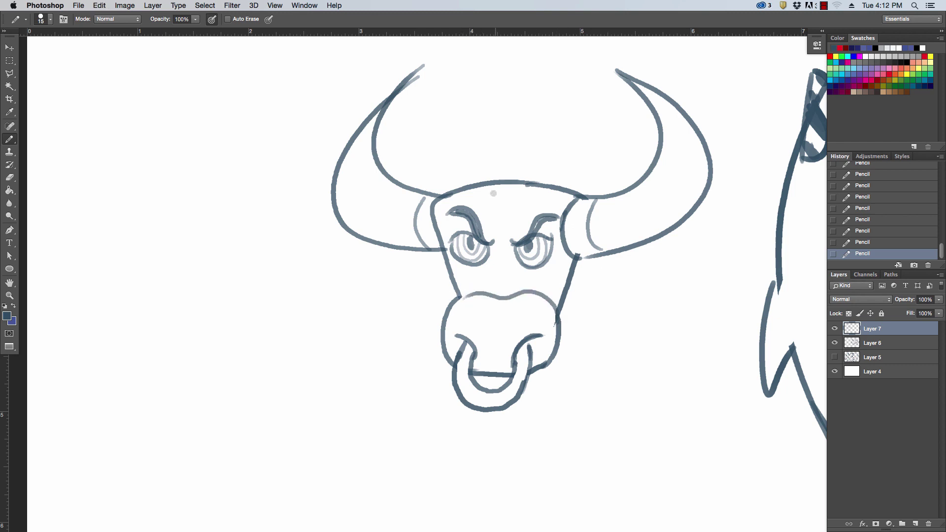
pyautogui.moveTo(483, 200); pyautogui.dragTo(513, 221)
pyautogui.press('z')
pyautogui.moveTo(612, 189); pyautogui.dragTo(513, 197)
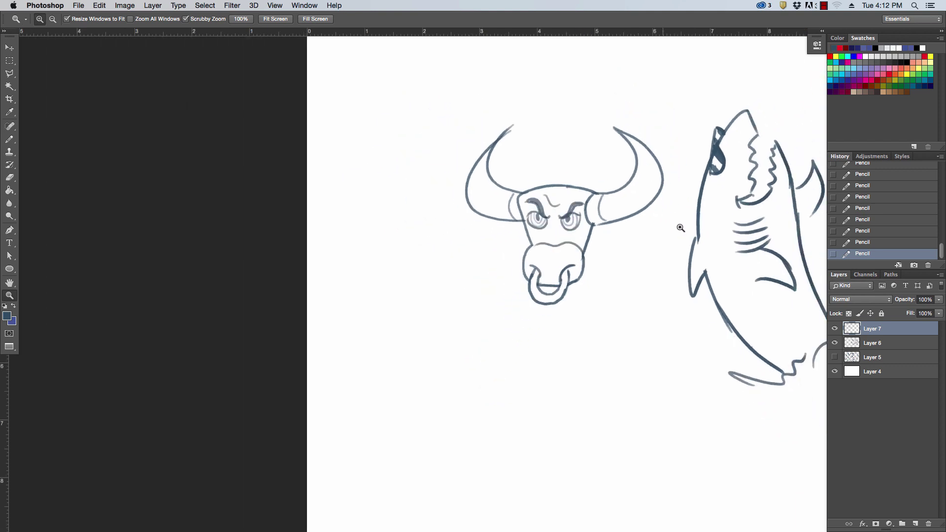
pyautogui.click(622, 224)
pyautogui.press('b')
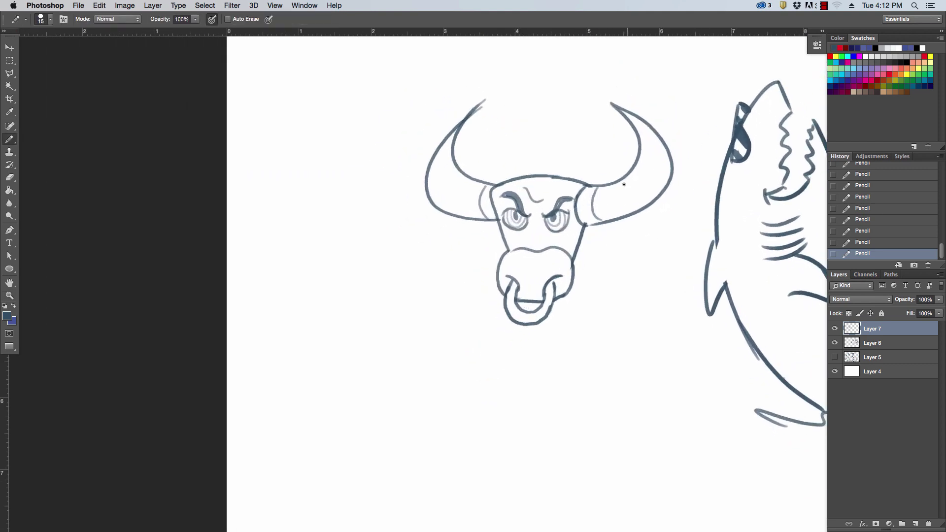
# - Outline the bull's body with a wavy back line between the horns, two flank lines, and trim the near flank's lower end
pyautogui.moveTo(470, 161)
pyautogui.mouseDown()
pyautogui.moveTo(532, 132)
pyautogui.moveTo(613, 130)
pyautogui.mouseUp()
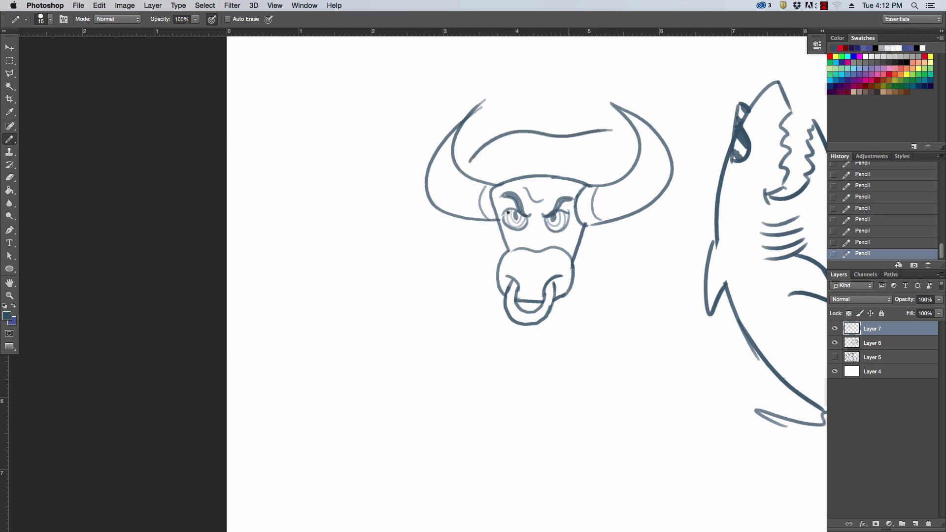
pyautogui.moveTo(455, 223)
pyautogui.mouseDown()
pyautogui.moveTo(474, 321)
pyautogui.moveTo(495, 348)
pyautogui.mouseUp()
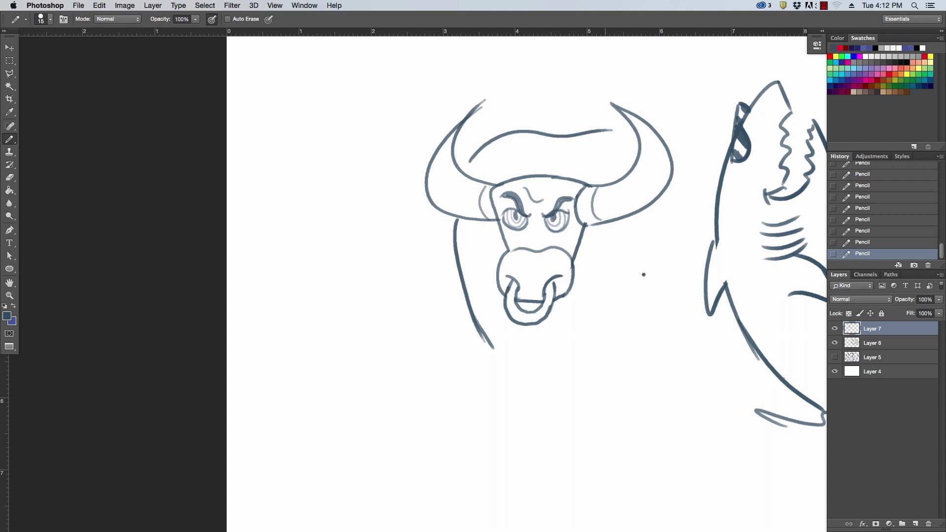
pyautogui.moveTo(644, 284); pyautogui.dragTo(624, 339)
pyautogui.moveTo(475, 320); pyautogui.dragTo(494, 372)
pyautogui.press('super+z')
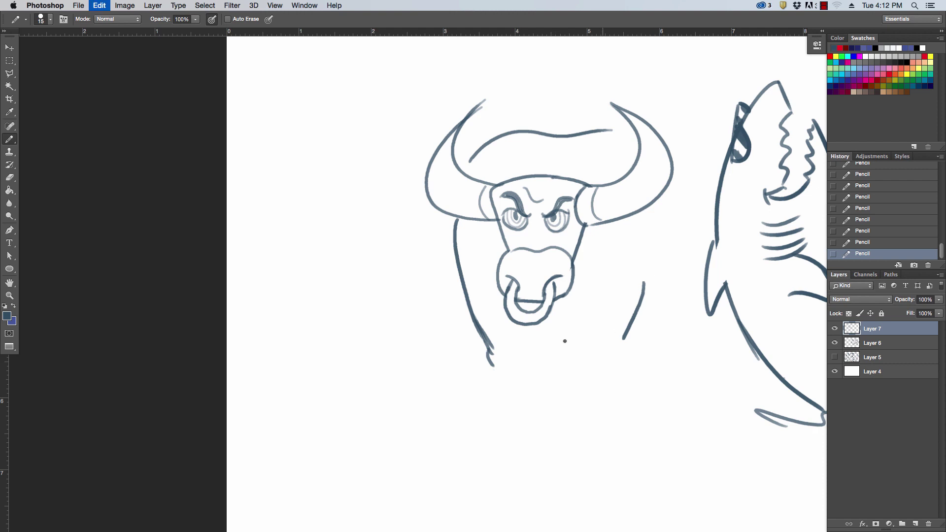
pyautogui.press('e')
pyautogui.moveTo(492, 353); pyautogui.dragTo(474, 318)
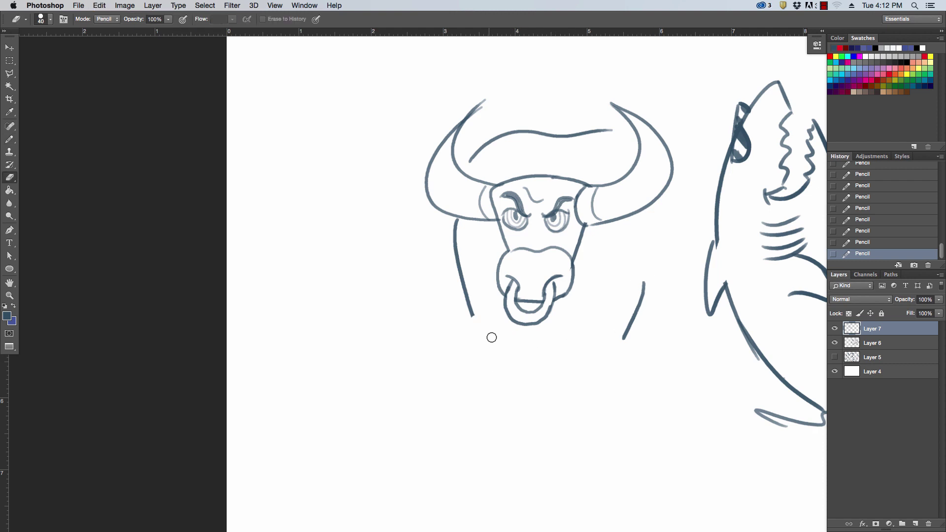
# - Draw the bull's raised front leg with a rounded top, cloven hoof and curved hoof band, erasing the flank line inside it
pyautogui.press('b')
pyautogui.moveTo(474, 362)
pyautogui.mouseDown()
pyautogui.moveTo(477, 294)
pyautogui.moveTo(501, 351)
pyautogui.mouseUp()
pyautogui.moveTo(461, 320); pyautogui.dragTo(471, 362)
pyautogui.moveTo(469, 347)
pyautogui.mouseDown()
pyautogui.moveTo(474, 390)
pyautogui.moveTo(499, 393)
pyautogui.moveTo(495, 373)
pyautogui.moveTo(508, 393)
pyautogui.moveTo(524, 386)
pyautogui.moveTo(496, 326)
pyautogui.mouseUp()
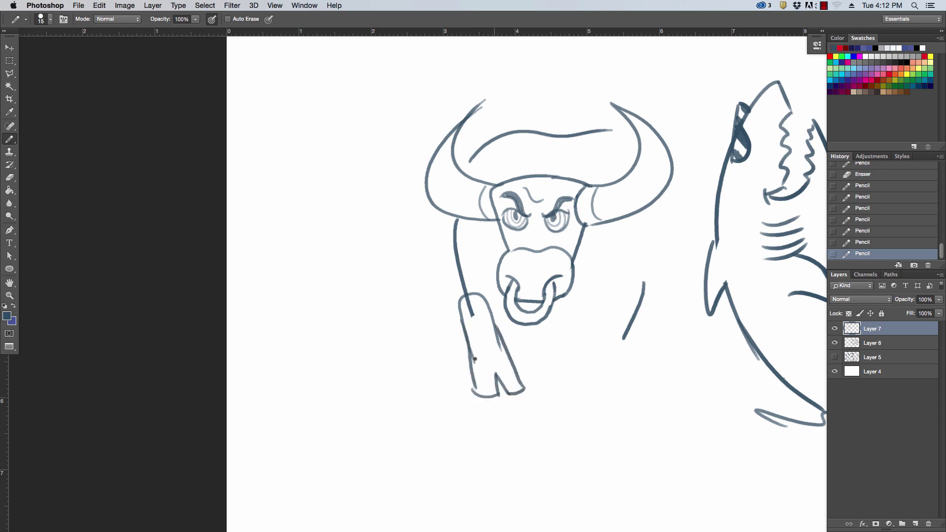
pyautogui.moveTo(467, 358); pyautogui.dragTo(508, 356)
pyautogui.press('e')
pyautogui.moveTo(474, 327); pyautogui.dragTo(468, 300)
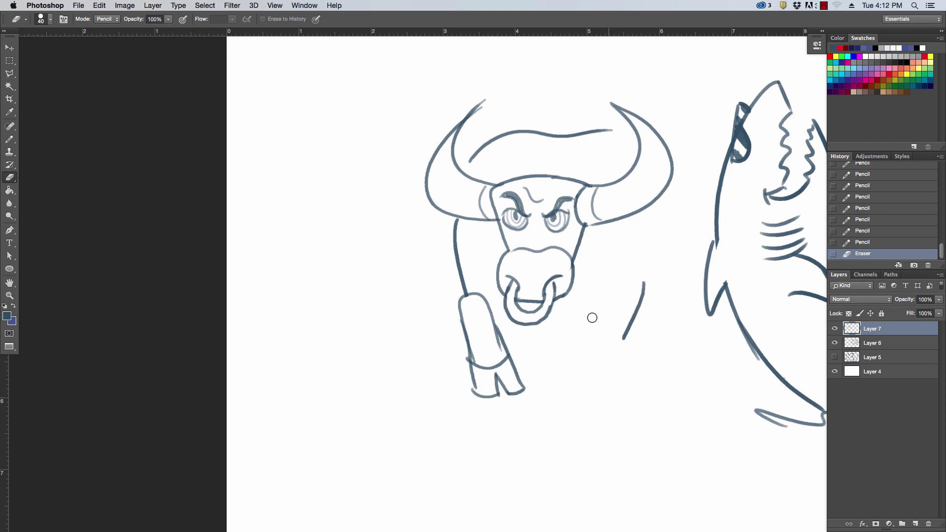
# - Add a chest line beside the raised leg and draw the bull's planted front leg with a banded, cloven hoof
pyautogui.press('b')
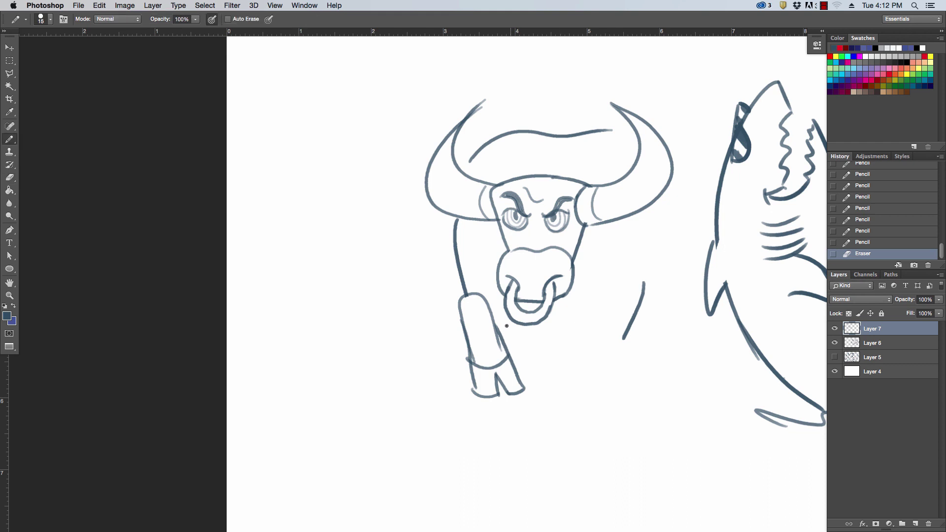
pyautogui.moveTo(481, 298); pyautogui.dragTo(501, 332)
pyautogui.press('super+z')
pyautogui.moveTo(483, 298); pyautogui.dragTo(514, 335)
pyautogui.moveTo(575, 323); pyautogui.dragTo(592, 423)
pyautogui.moveTo(627, 326)
pyautogui.mouseDown()
pyautogui.moveTo(607, 362)
pyautogui.moveTo(617, 411)
pyautogui.moveTo(593, 430)
pyautogui.moveTo(625, 438)
pyautogui.moveTo(623, 405)
pyautogui.moveTo(606, 422)
pyautogui.moveTo(623, 407)
pyautogui.mouseUp()
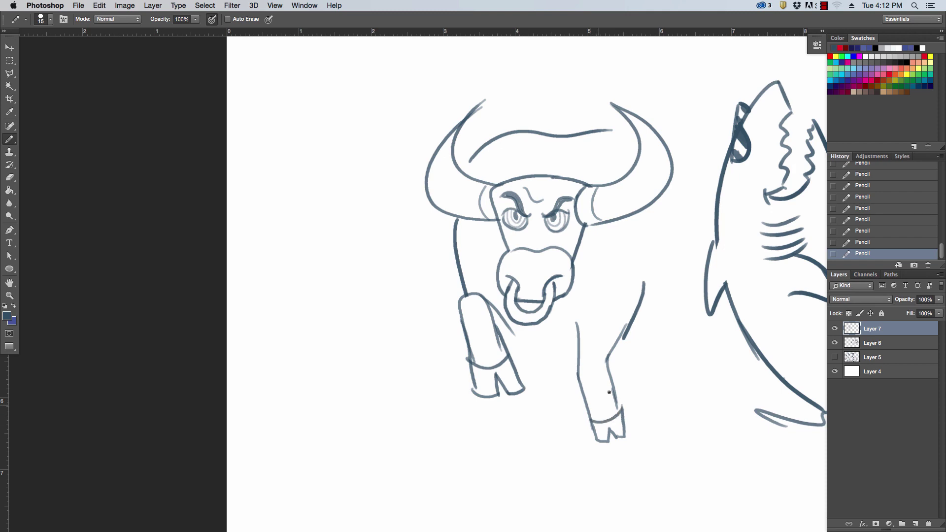
# - Erase the excess chest line, add short belly strokes, extend the back line to the far horn, and curve the rump behind it
pyautogui.press('z')
pyautogui.moveTo(653, 346); pyautogui.dragTo(611, 346)
pyautogui.press('b')
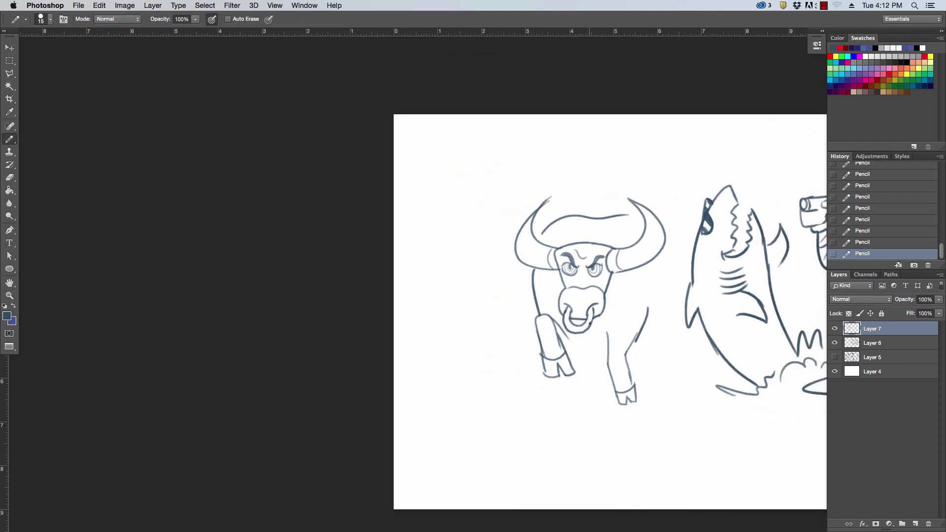
pyautogui.press('e')
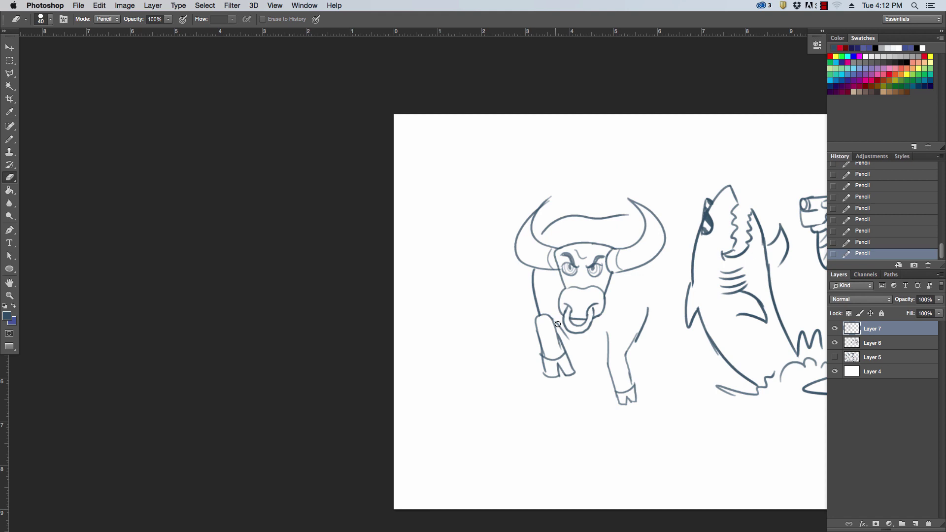
pyautogui.moveTo(559, 322)
pyautogui.mouseDown()
pyautogui.moveTo(565, 340)
pyautogui.moveTo(600, 330)
pyautogui.mouseUp()
pyautogui.press('b')
pyautogui.moveTo(630, 215); pyautogui.dragTo(639, 218)
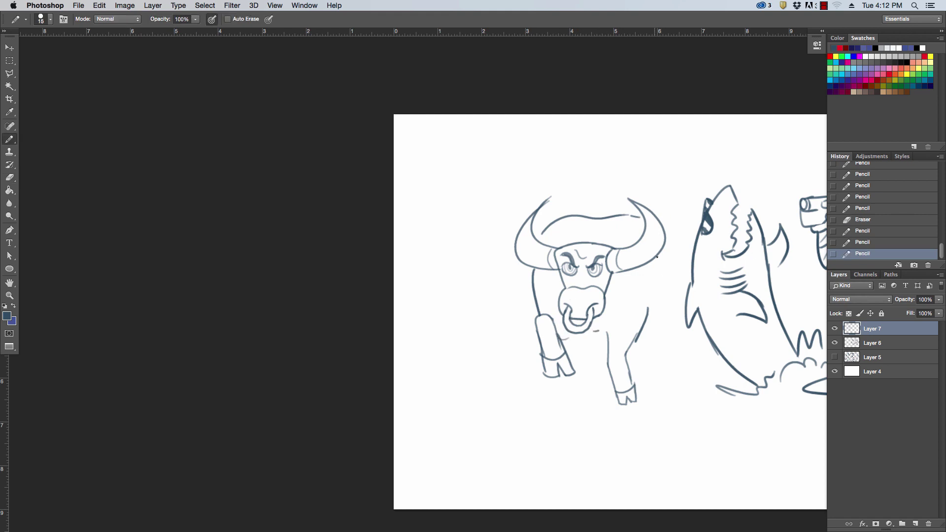
pyautogui.moveTo(659, 253)
pyautogui.mouseDown()
pyautogui.moveTo(671, 275)
pyautogui.moveTo(664, 242)
pyautogui.moveTo(670, 291)
pyautogui.moveTo(658, 315)
pyautogui.mouseUp()
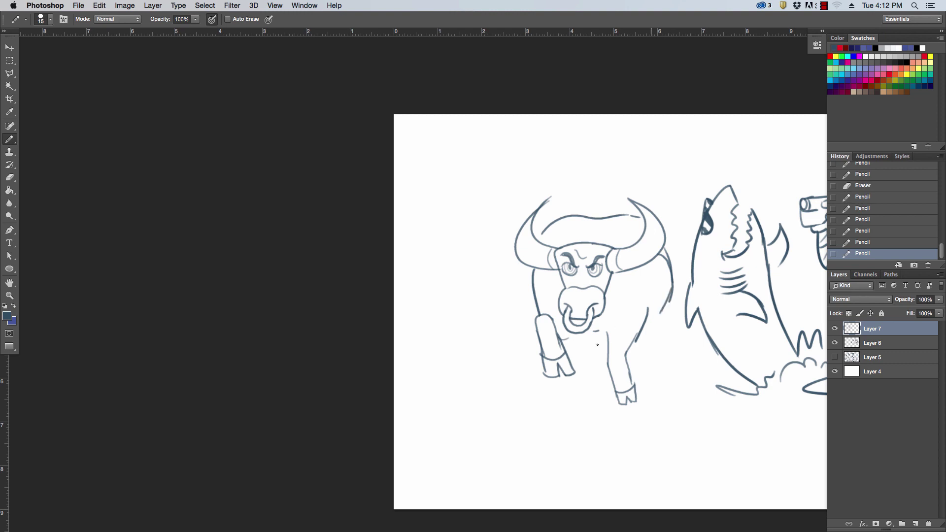
# - Draw the bull's two smaller hind legs with hooves, one under the belly and one below the rump
pyautogui.moveTo(599, 357); pyautogui.dragTo(600, 348)
pyautogui.press('super+z')
pyautogui.moveTo(655, 336); pyautogui.dragTo(649, 367)
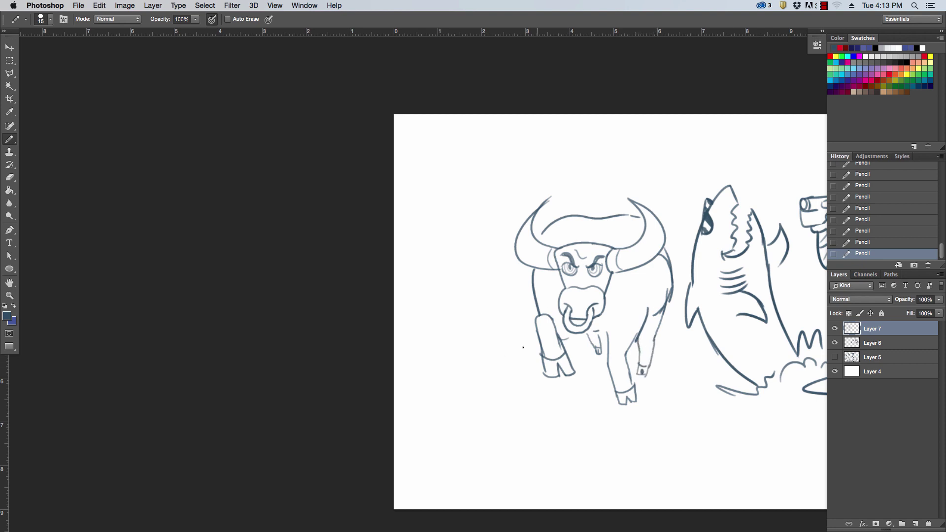
# - Sketch billowing dust-cloud outlines beside the raised leg, above the horns and behind the hind leg
pyautogui.moveTo(525, 367); pyautogui.dragTo(496, 269)
pyautogui.moveTo(573, 189)
pyautogui.mouseDown()
pyautogui.moveTo(576, 169)
pyautogui.moveTo(685, 126)
pyautogui.moveTo(707, 140)
pyautogui.mouseUp()
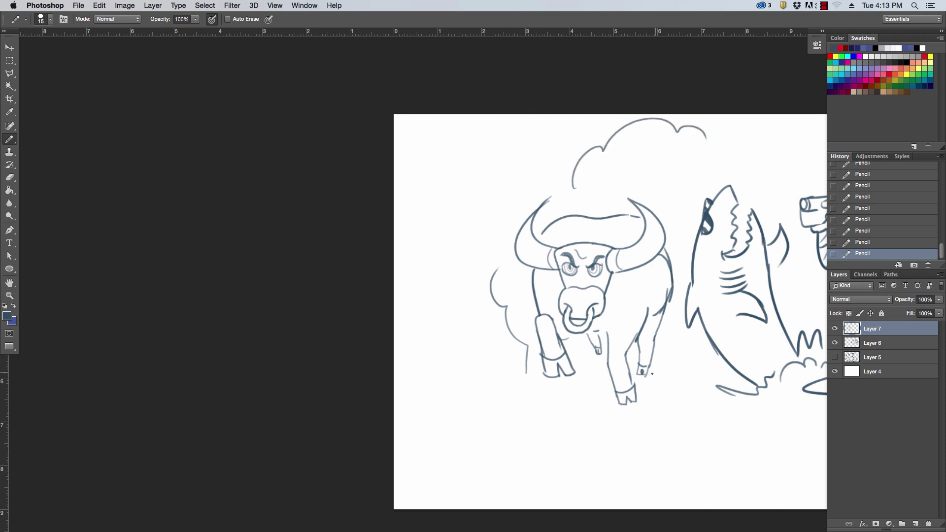
pyautogui.moveTo(652, 374)
pyautogui.mouseDown()
pyautogui.moveTo(679, 345)
pyautogui.moveTo(687, 356)
pyautogui.moveTo(705, 348)
pyautogui.mouseUp()
# - Erase the stray line ends at the tip of the bull's horn above the raised leg
pyautogui.press('z')
pyautogui.moveTo(742, 396); pyautogui.dragTo(700, 395)
pyautogui.moveTo(622, 225); pyautogui.dragTo(655, 226)
pyautogui.press('e')
pyautogui.moveTo(579, 261)
pyautogui.mouseDown()
pyautogui.moveTo(557, 271)
pyautogui.moveTo(582, 250)
pyautogui.moveTo(575, 255)
pyautogui.mouseUp()
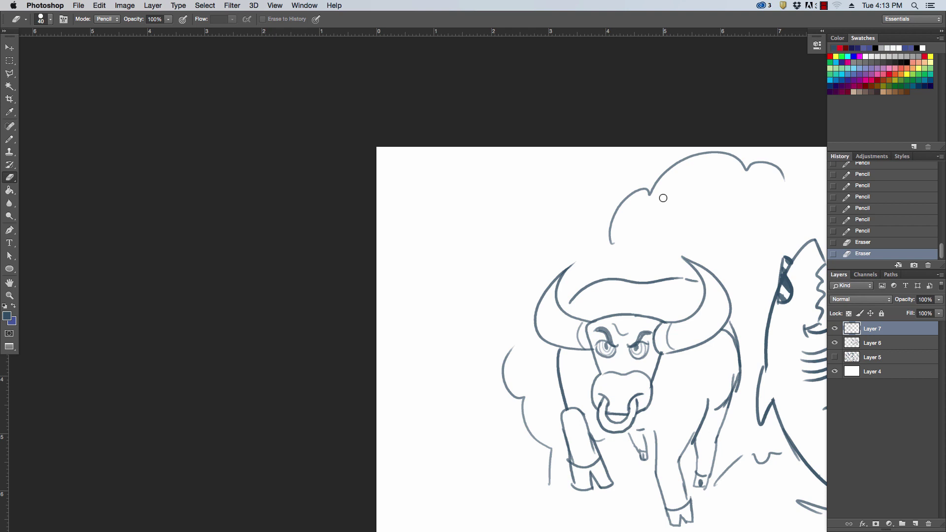
# - Draw tiny puffy trees with slanted trunks beside the raised hoof and two small scared-faced houses beside the planted hoof
pyautogui.press('z')
pyautogui.moveTo(744, 319); pyautogui.dragTo(699, 307)
pyautogui.press('e')
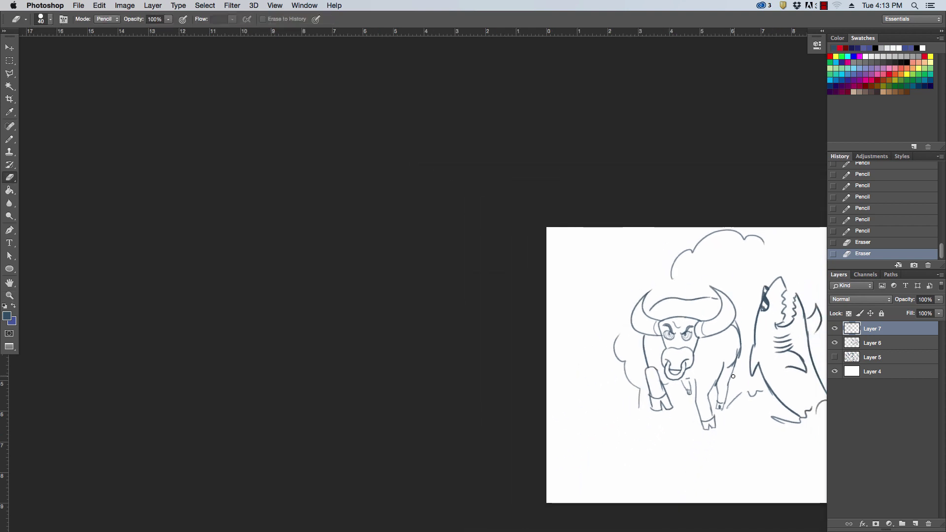
pyautogui.press('b')
pyautogui.press('z')
pyautogui.moveTo(725, 422); pyautogui.dragTo(740, 422)
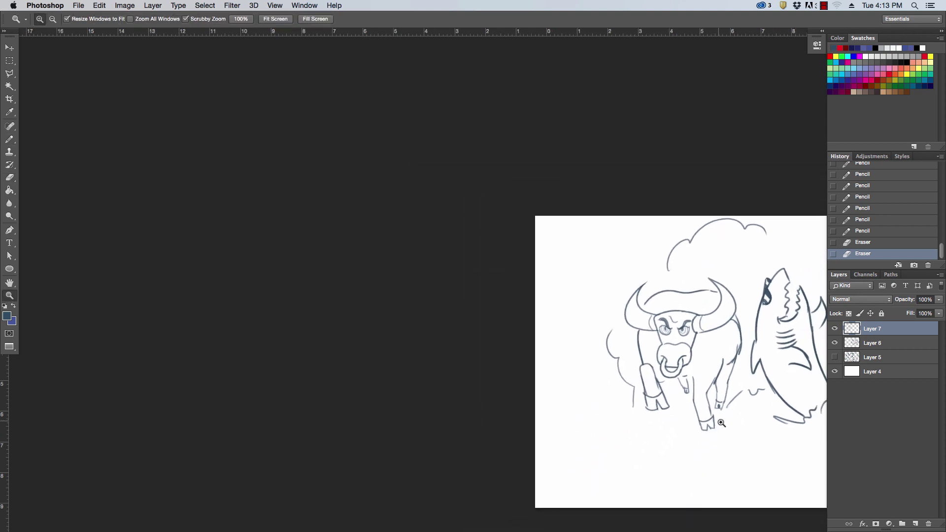
pyautogui.press('b')
pyautogui.moveTo(622, 404)
pyautogui.mouseDown()
pyautogui.moveTo(629, 417)
pyautogui.moveTo(616, 394)
pyautogui.moveTo(622, 401)
pyautogui.moveTo(603, 414)
pyautogui.mouseUp()
pyautogui.moveTo(602, 418)
pyautogui.mouseDown()
pyautogui.moveTo(592, 411)
pyautogui.moveTo(603, 401)
pyautogui.mouseUp()
pyautogui.moveTo(727, 428)
pyautogui.mouseDown()
pyautogui.moveTo(738, 407)
pyautogui.moveTo(746, 419)
pyautogui.moveTo(734, 426)
pyautogui.moveTo(739, 411)
pyautogui.moveTo(760, 426)
pyautogui.moveTo(746, 421)
pyautogui.moveTo(755, 408)
pyautogui.moveTo(758, 429)
pyautogui.mouseUp()
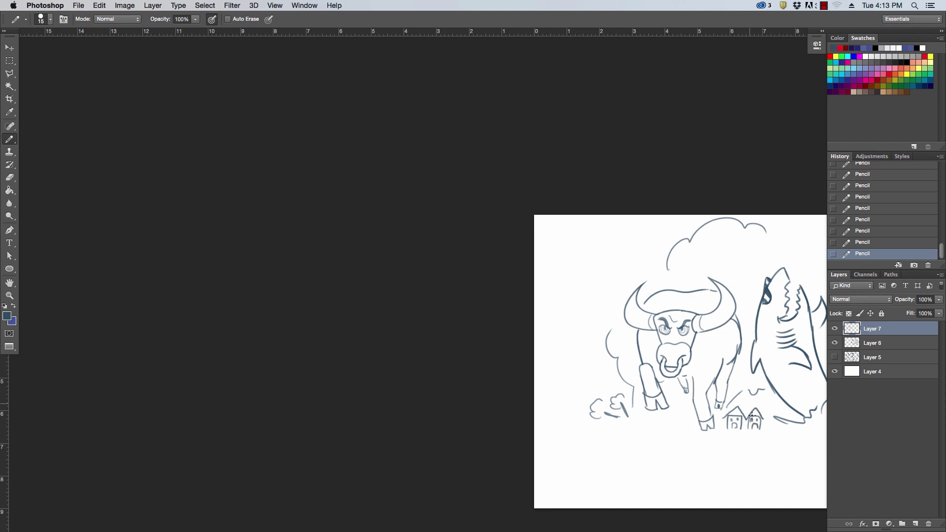
pyautogui.moveTo(596, 397); pyautogui.dragTo(611, 394)
# - Select the shark, the surfer and his board with a closed polygonal lasso outline that leaves out the bull and houses
pyautogui.press('z')
pyautogui.moveTo(782, 368); pyautogui.dragTo(740, 367)
pyautogui.moveTo(772, 442); pyautogui.dragTo(805, 438)
pyautogui.press('space')
pyautogui.moveTo(744, 363); pyautogui.dragTo(496, 309)
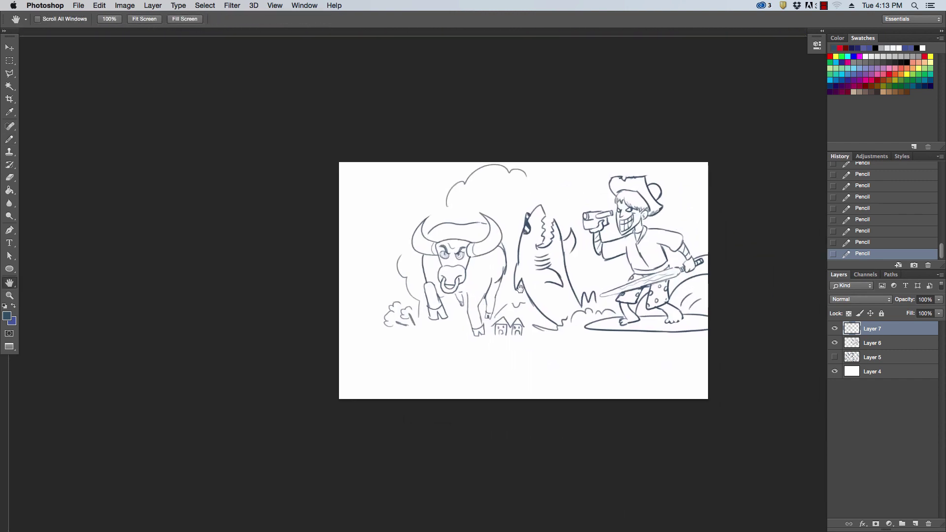
pyautogui.click(544, 213)
pyautogui.press('l')
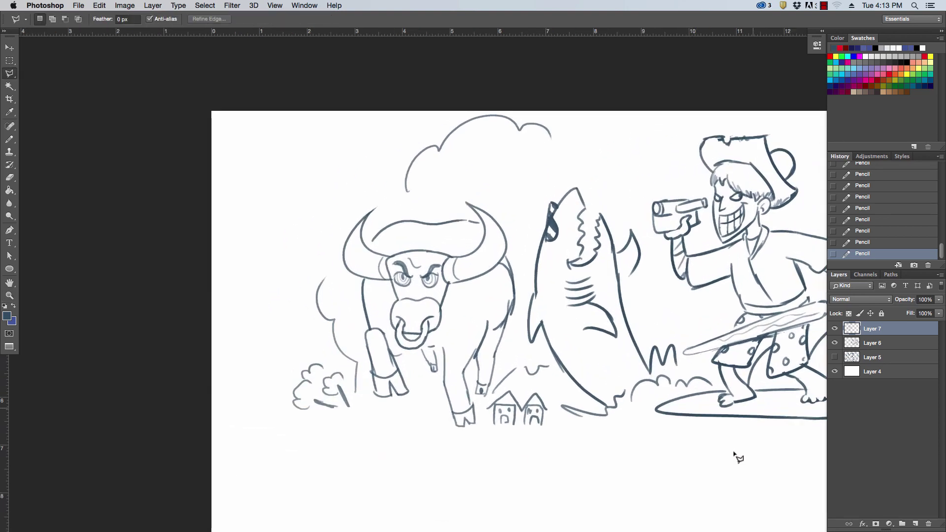
pyautogui.click(559, 371)
pyautogui.click(552, 403)
pyautogui.click(577, 453)
pyautogui.click(760, 483)
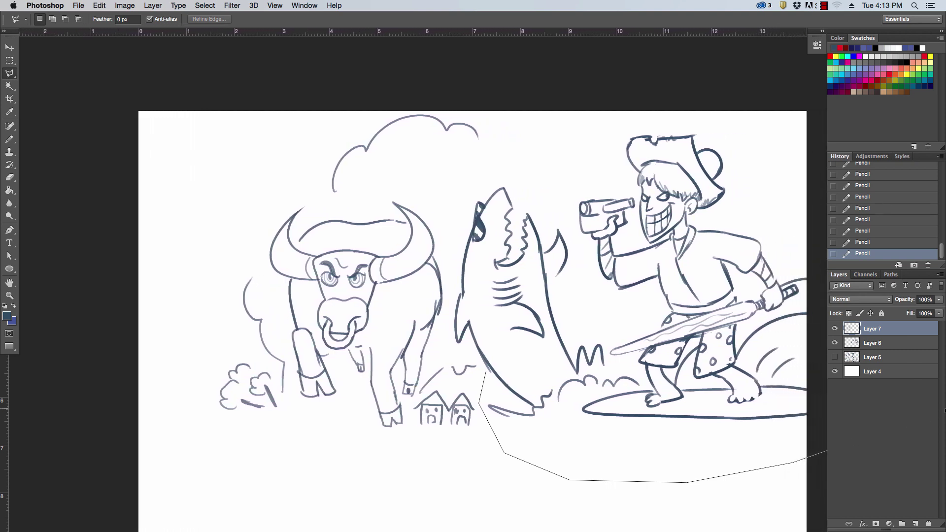
pyautogui.click(779, 463)
pyautogui.click(807, 438)
pyautogui.click(799, 227)
pyautogui.click(776, 152)
pyautogui.click(713, 87)
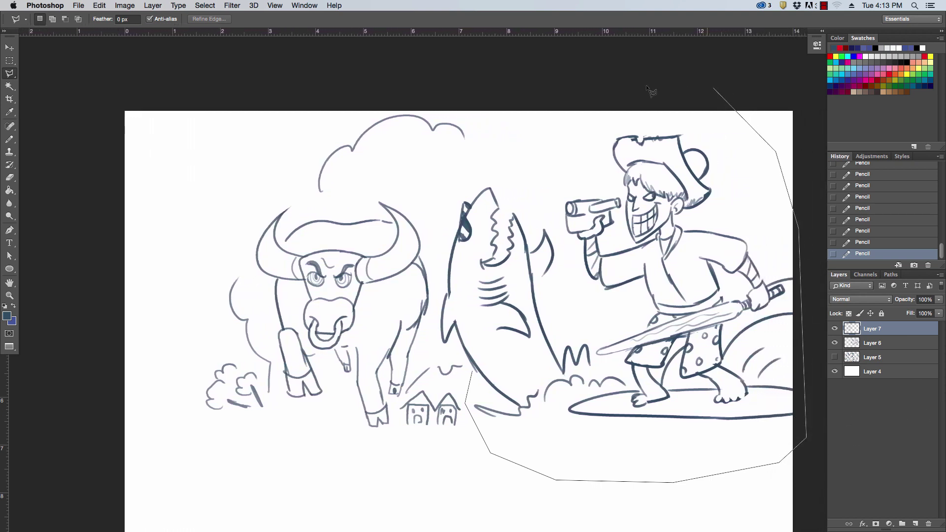
pyautogui.click(591, 100)
pyautogui.click(510, 133)
pyautogui.click(448, 189)
pyautogui.click(435, 345)
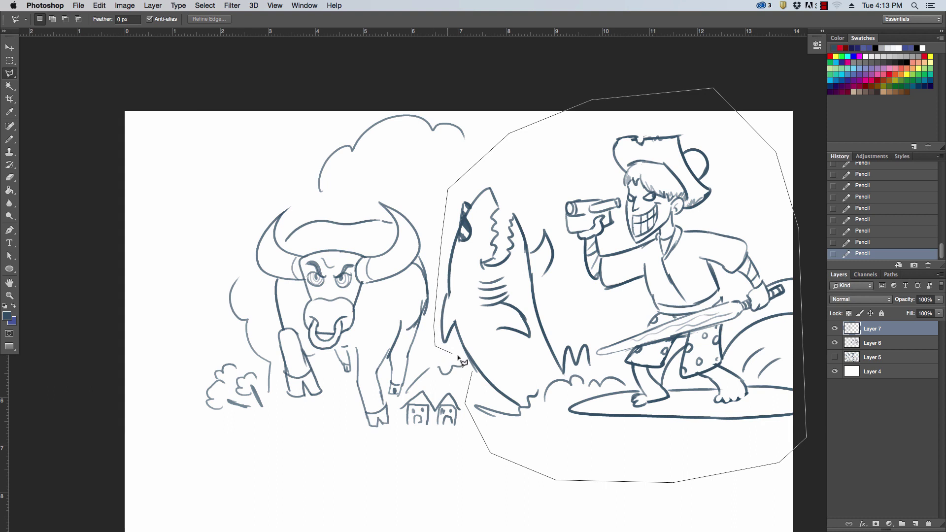
pyautogui.click(471, 373)
# - Scale the selected shark and surfer on Layer 6 to about 70.5%, shift them slightly up and left, and deselect
pyautogui.press('v')
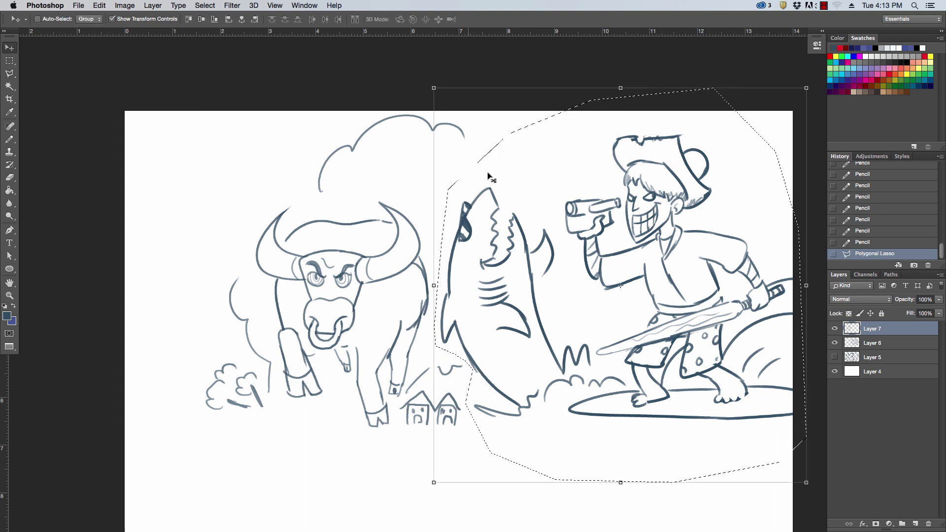
pyautogui.click(434, 88)
pyautogui.click(548, 184)
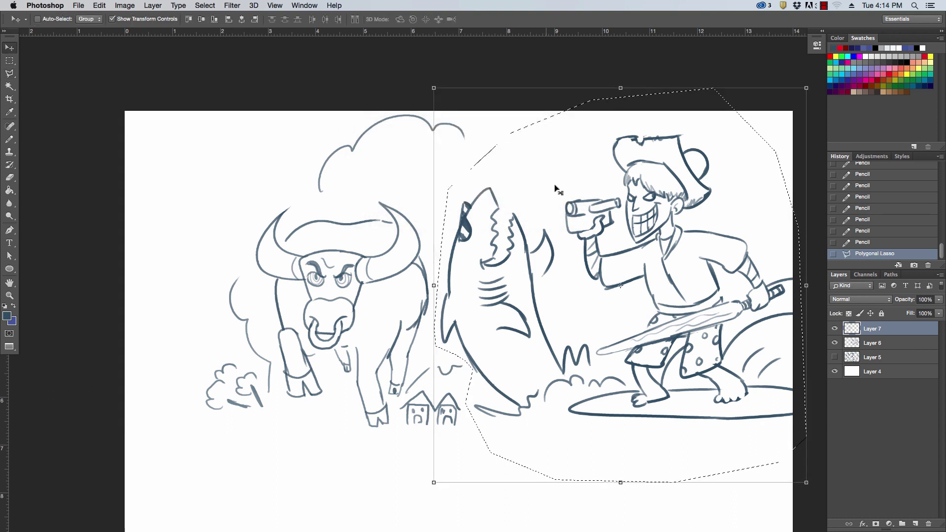
pyautogui.click(882, 344)
pyautogui.moveTo(430, 88)
pyautogui.mouseDown()
pyautogui.moveTo(446, 93)
pyautogui.moveTo(544, 205)
pyautogui.mouseUp()
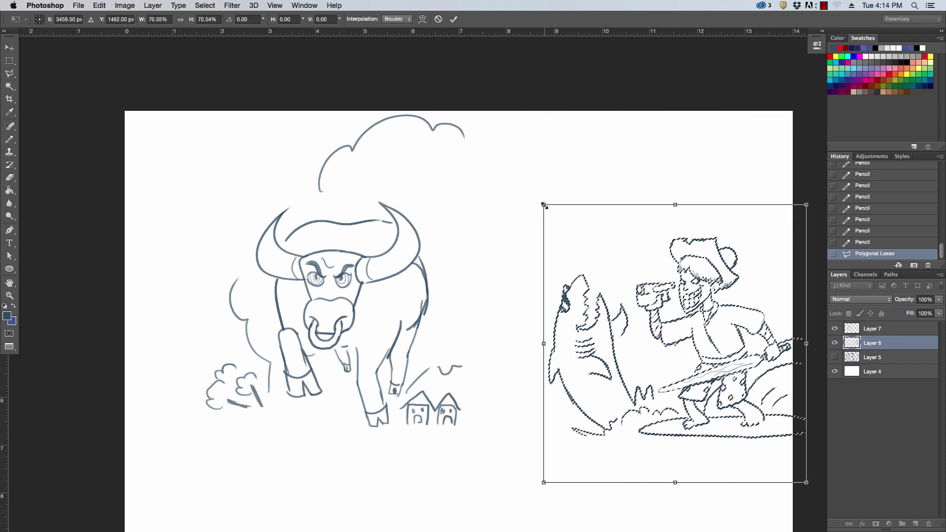
pyautogui.moveTo(768, 282); pyautogui.dragTo(757, 252)
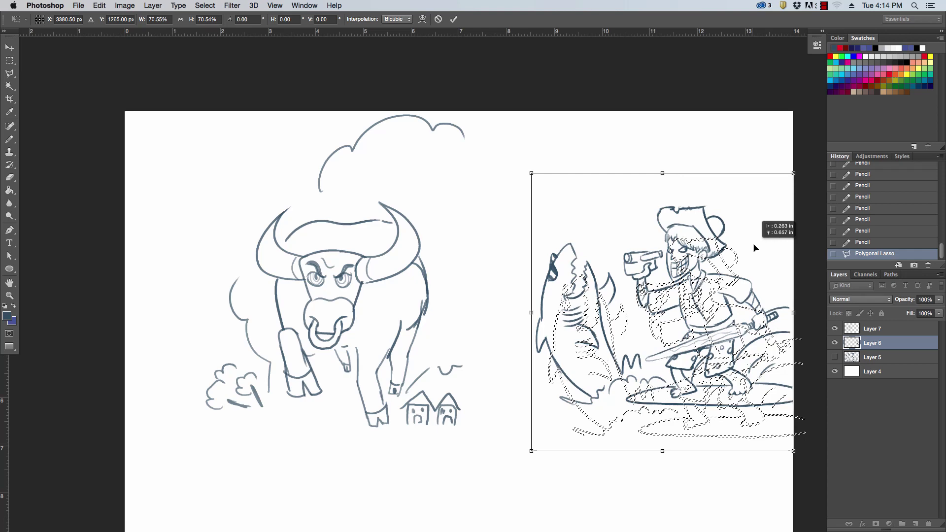
pyautogui.press('Return')
pyautogui.click(730, 167)
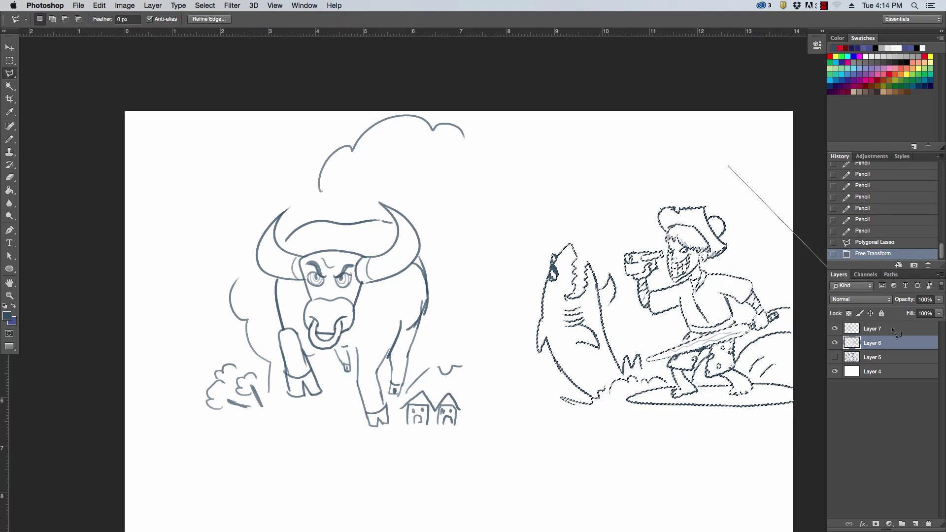
pyautogui.click(729, 167)
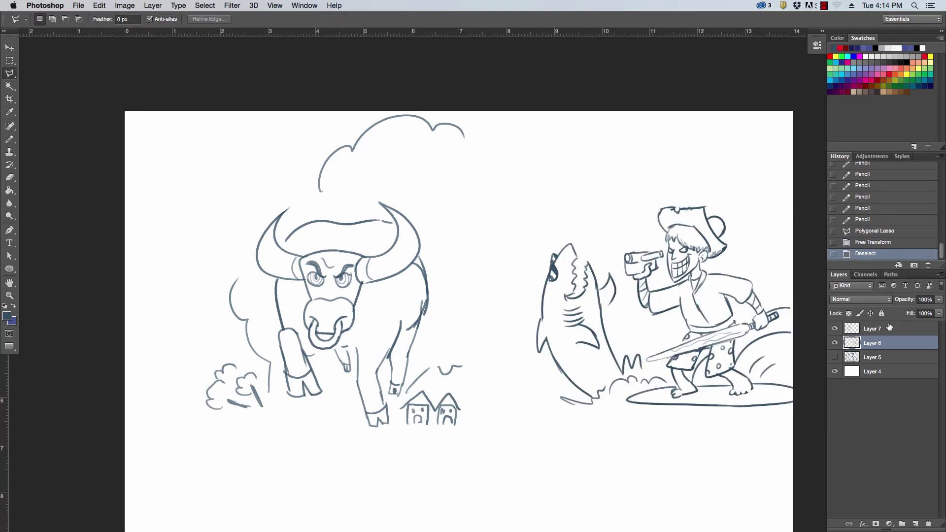
# - Make Layer 7 active and erase the rump line where it overlaps the outer edge of the bull's far horn
pyautogui.click(906, 333)
pyautogui.press('z')
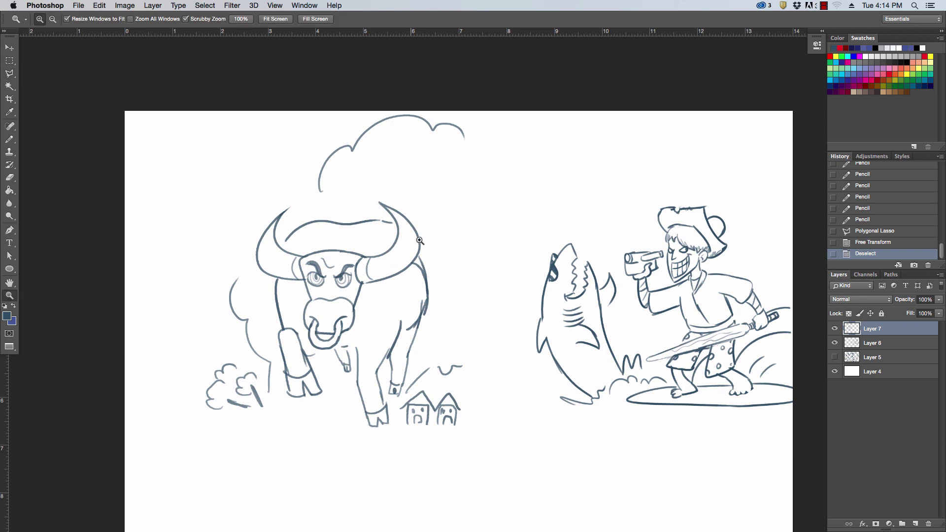
pyautogui.moveTo(403, 247); pyautogui.dragTo(430, 233)
pyautogui.press('e')
pyautogui.hscroll(-10, 528, 366)
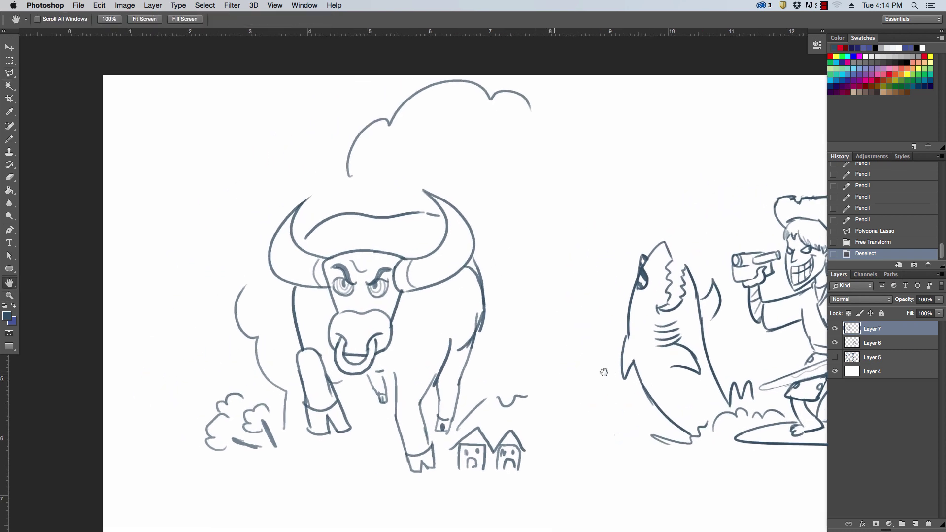
pyautogui.moveTo(652, 234); pyautogui.dragTo(648, 231)
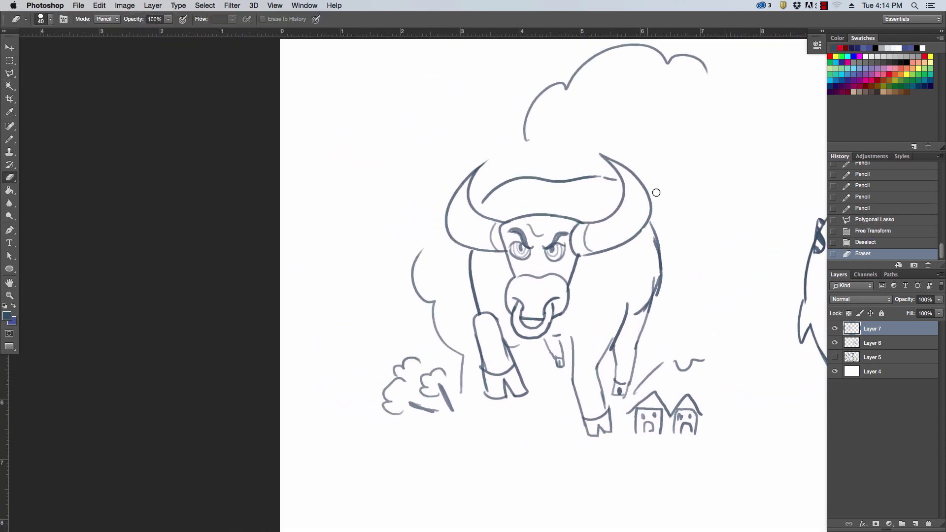
# - Complete the back line at the far horn and draw an upright curved tail with a pointed tuft behind it
pyautogui.press('b')
pyautogui.moveTo(604, 177)
pyautogui.mouseDown()
pyautogui.moveTo(620, 181)
pyautogui.moveTo(632, 138)
pyautogui.moveTo(624, 113)
pyautogui.moveTo(636, 133)
pyautogui.moveTo(633, 174)
pyautogui.mouseUp()
pyautogui.moveTo(636, 140); pyautogui.dragTo(632, 171)
pyautogui.moveTo(632, 139); pyautogui.dragTo(616, 112)
pyautogui.press('super+z')
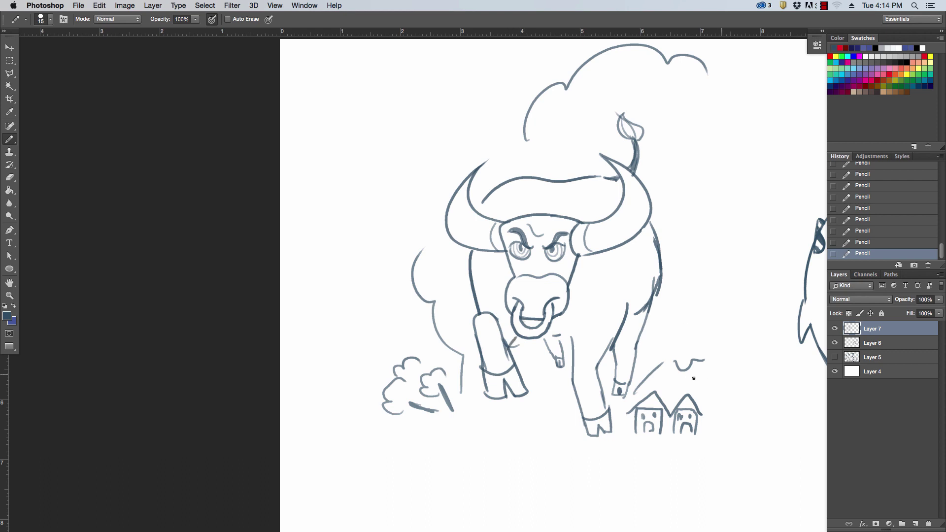
# - Thicken the slanted tree trunks and add another pointed rooftop behind the two small houses
pyautogui.press('z')
pyautogui.keyDown('alt'); pyautogui.click(517, 339); pyautogui.keyUp('alt')
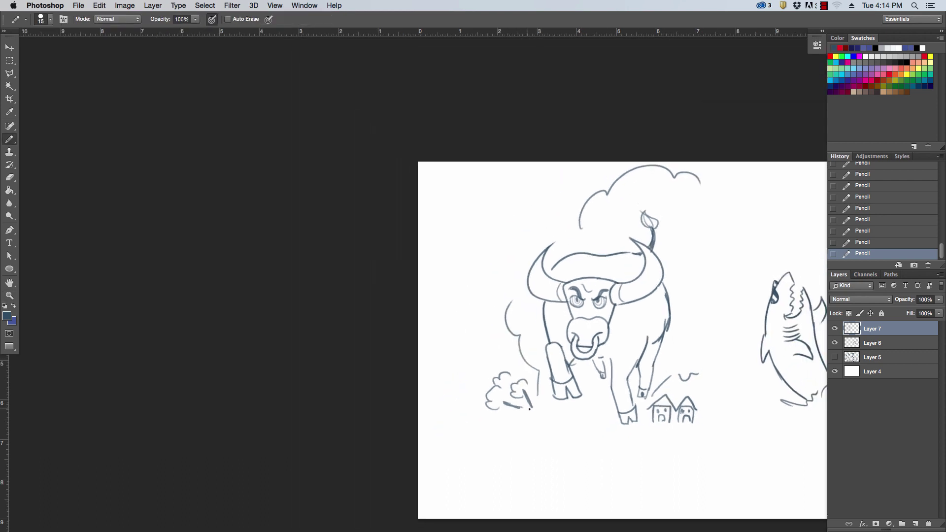
pyautogui.moveTo(519, 403)
pyautogui.mouseDown()
pyautogui.moveTo(532, 416)
pyautogui.moveTo(520, 405)
pyautogui.mouseUp()
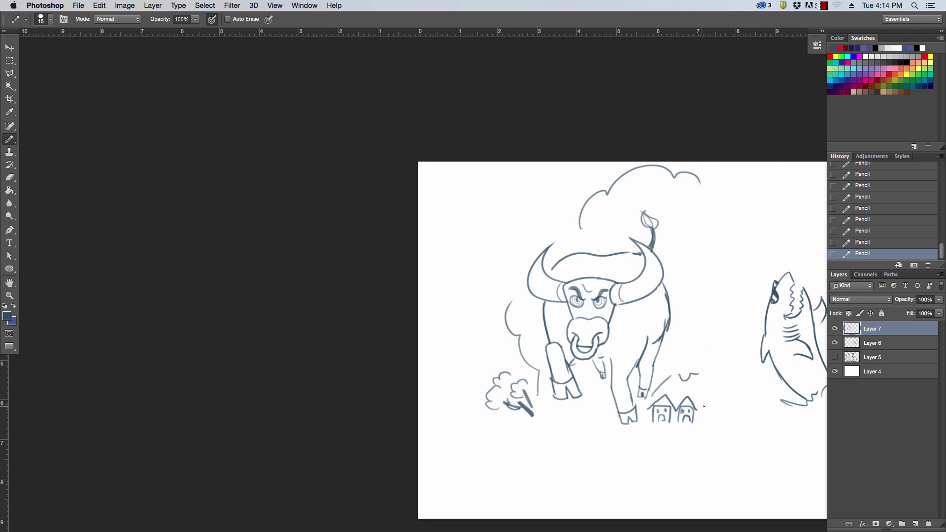
pyautogui.moveTo(671, 400); pyautogui.dragTo(685, 397)
# - Start a tiny matador below the slanted trees by sketching a wide-brimmed hat and a small filled-in head
pyautogui.press('super+space')
pyautogui.moveTo(561, 473); pyautogui.dragTo(599, 461)
pyautogui.moveTo(466, 423); pyautogui.dragTo(491, 422)
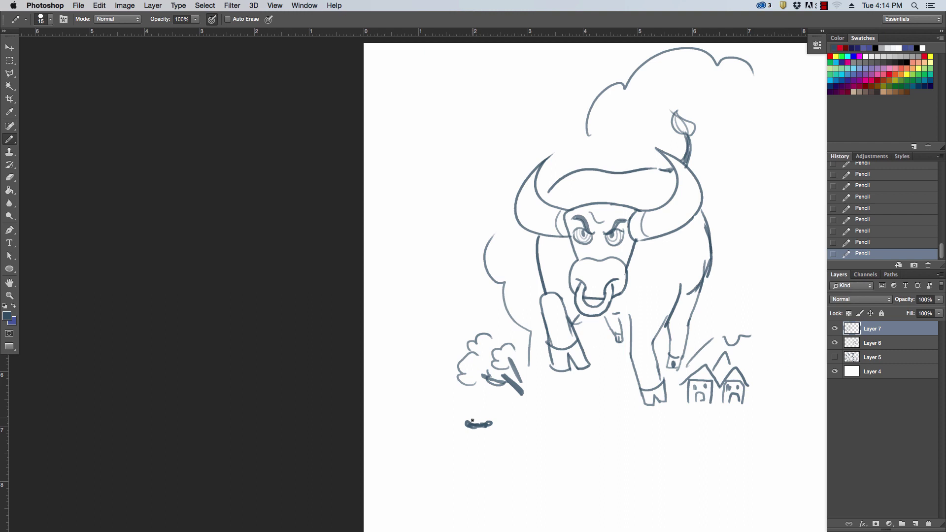
pyautogui.moveTo(472, 424); pyautogui.dragTo(477, 420)
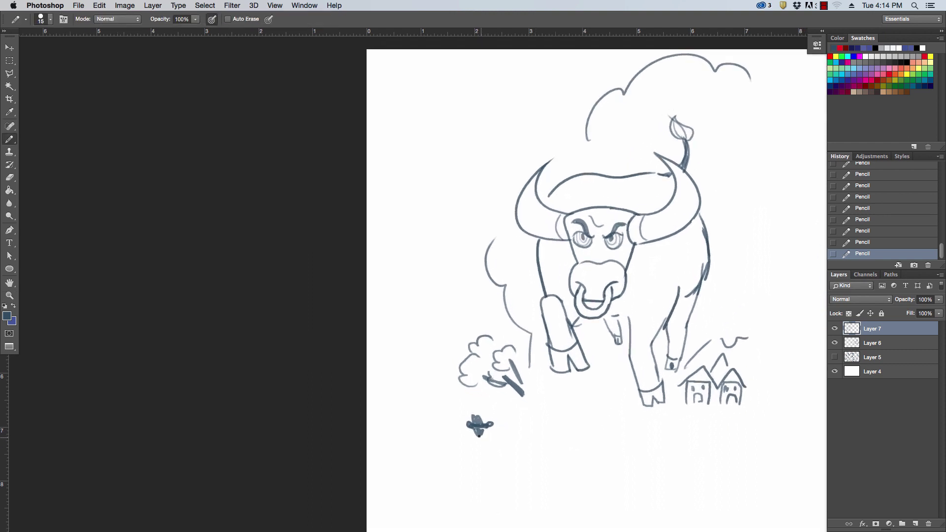
# - Draw the matador's dark, slim body and legs with an outstretched arm holding a hanging cape
pyautogui.moveTo(480, 436)
pyautogui.mouseDown()
pyautogui.moveTo(510, 437)
pyautogui.moveTo(477, 435)
pyautogui.moveTo(481, 473)
pyautogui.mouseUp()
pyautogui.moveTo(512, 442)
pyautogui.mouseDown()
pyautogui.moveTo(529, 475)
pyautogui.moveTo(503, 476)
pyautogui.mouseUp()
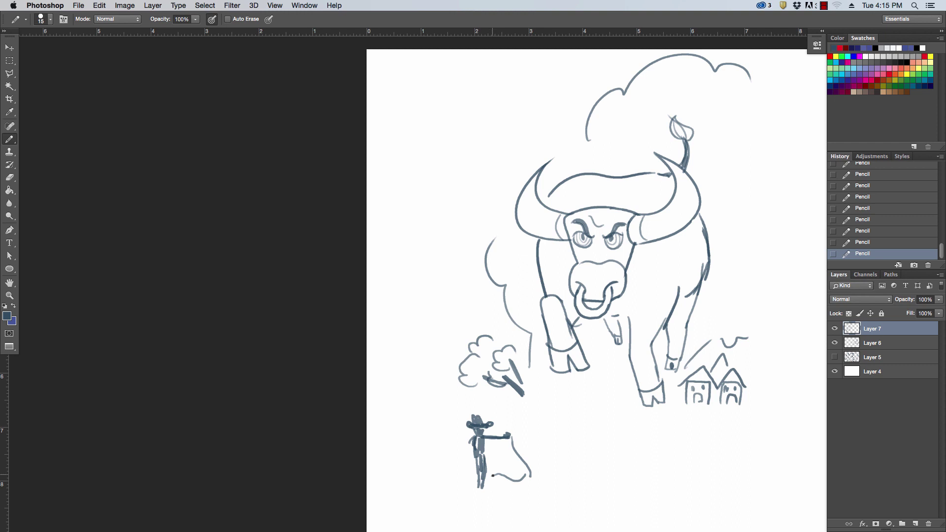
pyautogui.moveTo(493, 475); pyautogui.dragTo(490, 460)
pyautogui.moveTo(477, 450); pyautogui.dragTo(481, 489)
pyautogui.moveTo(489, 437); pyautogui.dragTo(496, 439)
# - Outline the matador with the Polygonal Lasso, scale him to about 83.7%, move him up and right closer to the trees, and deselect
pyautogui.press('l')
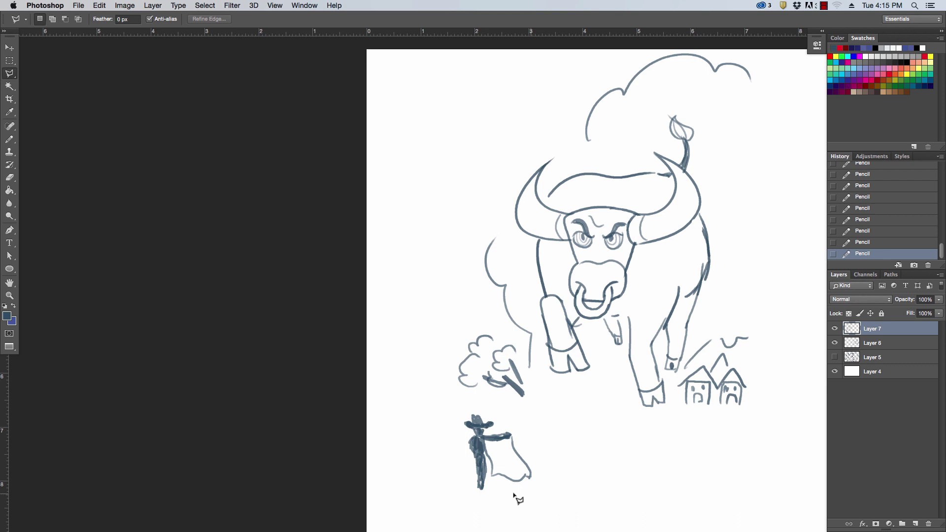
pyautogui.click(503, 497)
pyautogui.click(448, 490)
pyautogui.click(444, 423)
pyautogui.click(483, 400)
pyautogui.click(535, 414)
pyautogui.click(551, 471)
pyautogui.click(534, 491)
pyautogui.click(504, 498)
pyautogui.press('super+t')
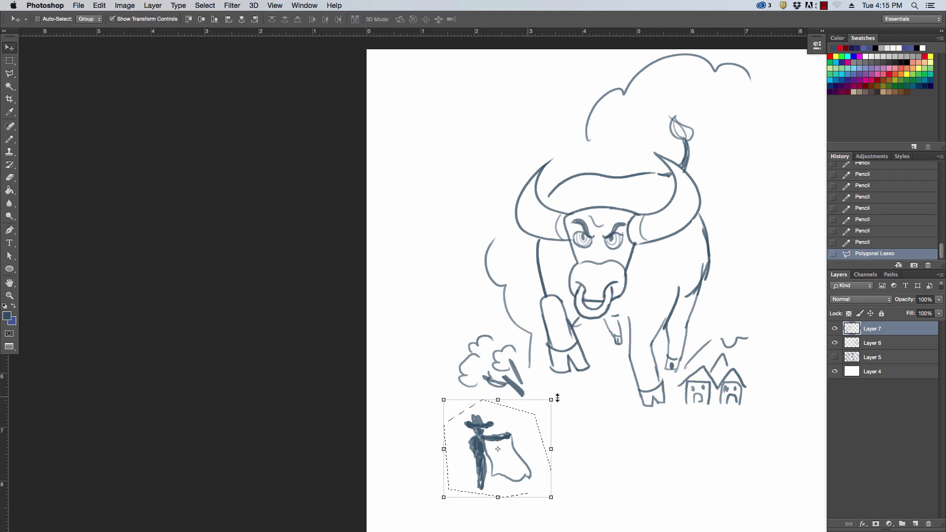
pyautogui.moveTo(551, 400); pyautogui.dragTo(534, 416)
pyautogui.moveTo(532, 452); pyautogui.dragTo(546, 423)
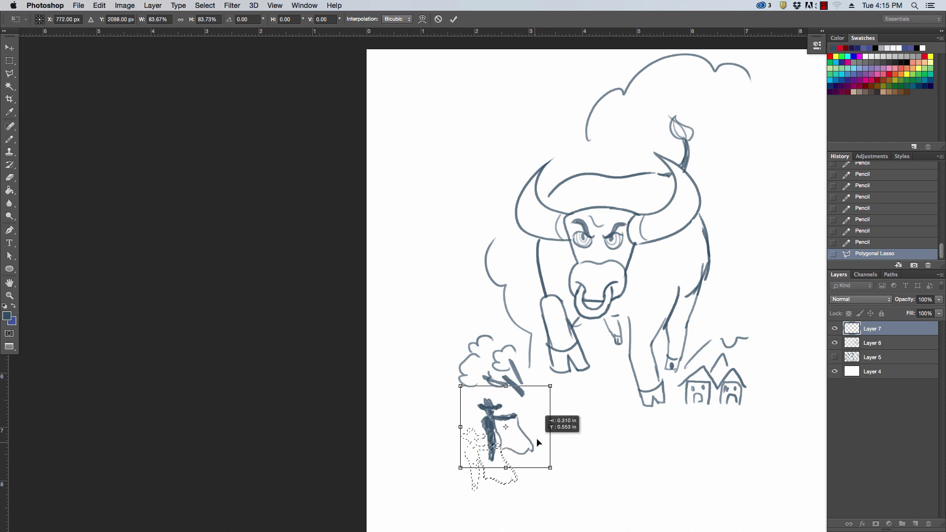
pyautogui.press('Return')
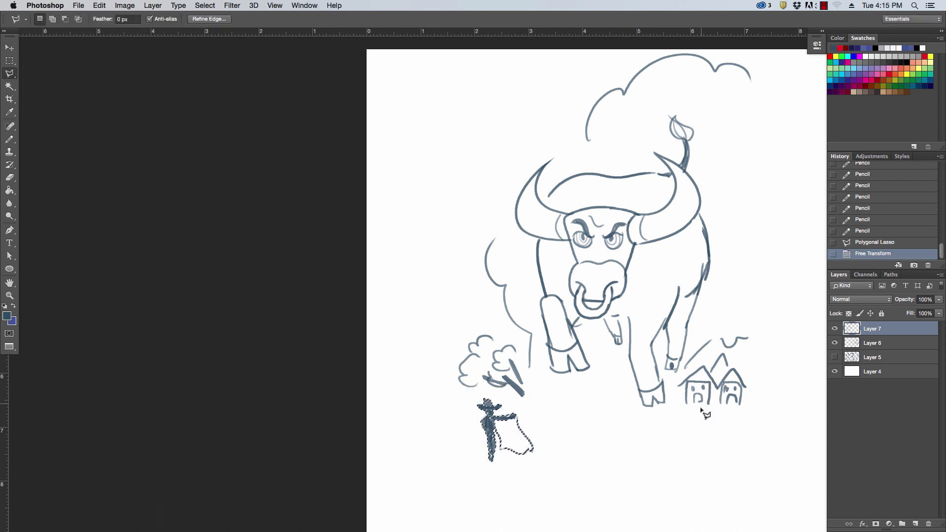
pyautogui.press('super+d')
# - Extend the dust cloud behind the bull with a scalloped outline running down toward the shark
pyautogui.press('super+space')
pyautogui.moveTo(740, 397)
pyautogui.mouseDown()
pyautogui.moveTo(710, 417)
pyautogui.moveTo(727, 434)
pyautogui.moveTo(641, 421)
pyautogui.mouseUp()
pyautogui.press('space')
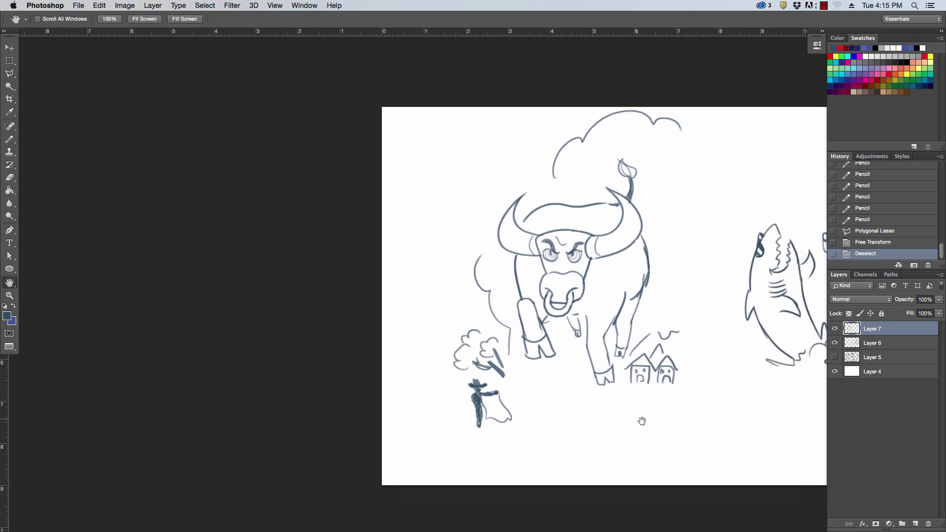
pyautogui.press('b')
pyautogui.moveTo(690, 137); pyautogui.dragTo(738, 187)
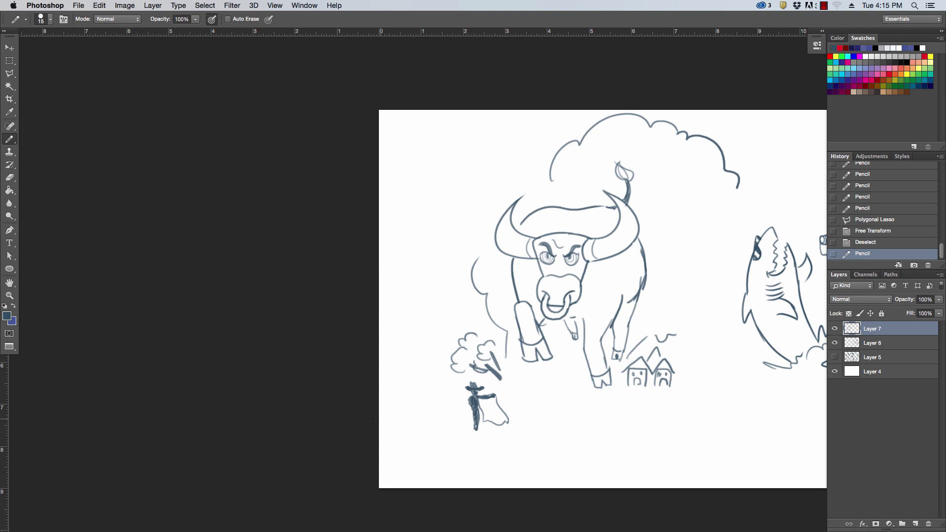
# - Draw the stepped top edge of a curved fence across the foreground and drop vertical panel edges from its corners
pyautogui.moveTo(373, 418)
pyautogui.mouseDown()
pyautogui.moveTo(445, 441)
pyautogui.moveTo(438, 446)
pyautogui.moveTo(453, 454)
pyautogui.moveTo(532, 469)
pyautogui.moveTo(591, 463)
pyautogui.mouseUp()
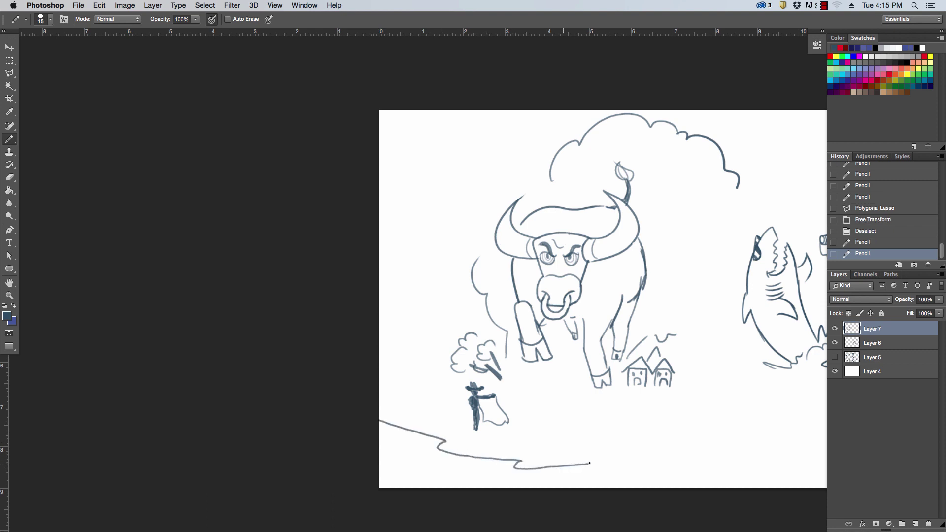
pyautogui.press('super+z')
pyautogui.moveTo(469, 457)
pyautogui.mouseDown()
pyautogui.moveTo(538, 461)
pyautogui.moveTo(650, 450)
pyautogui.moveTo(717, 430)
pyautogui.mouseUp()
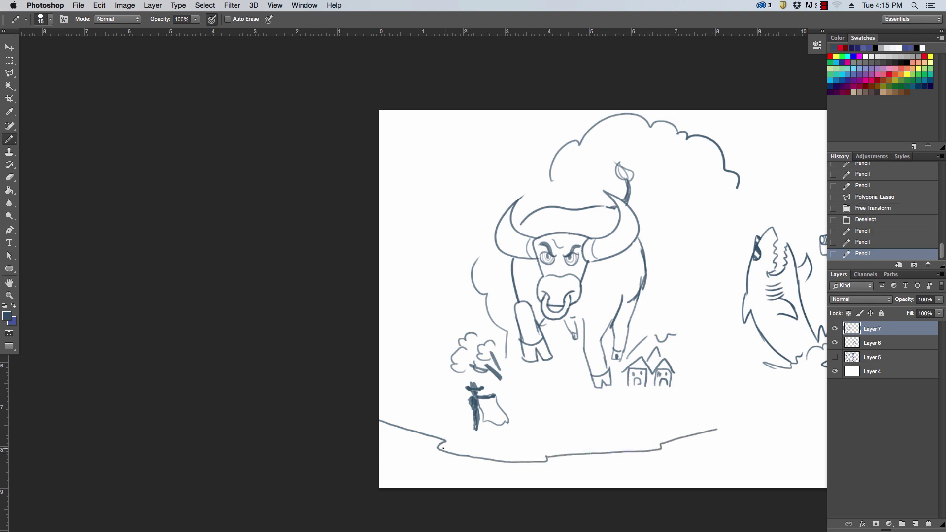
pyautogui.moveTo(437, 448); pyautogui.dragTo(441, 488)
pyautogui.moveTo(546, 495); pyautogui.dragTo(547, 493)
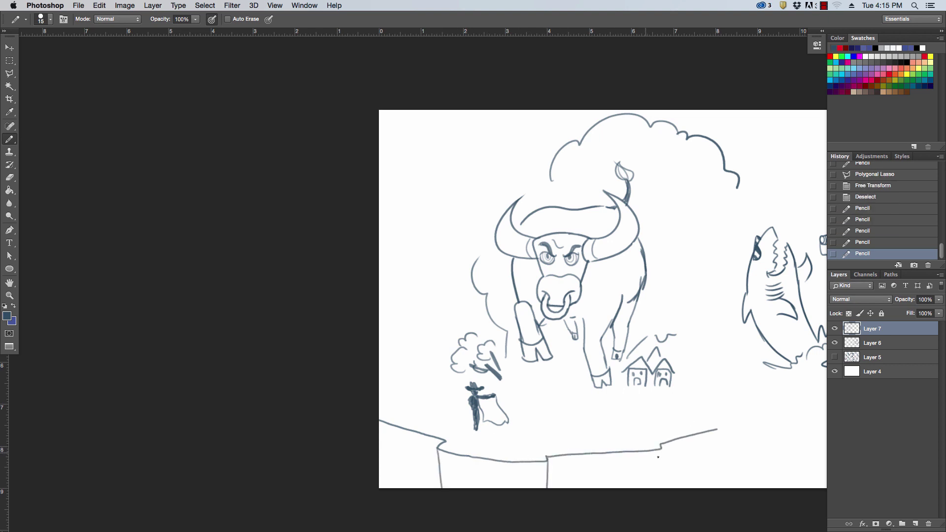
pyautogui.moveTo(661, 446); pyautogui.dragTo(655, 488)
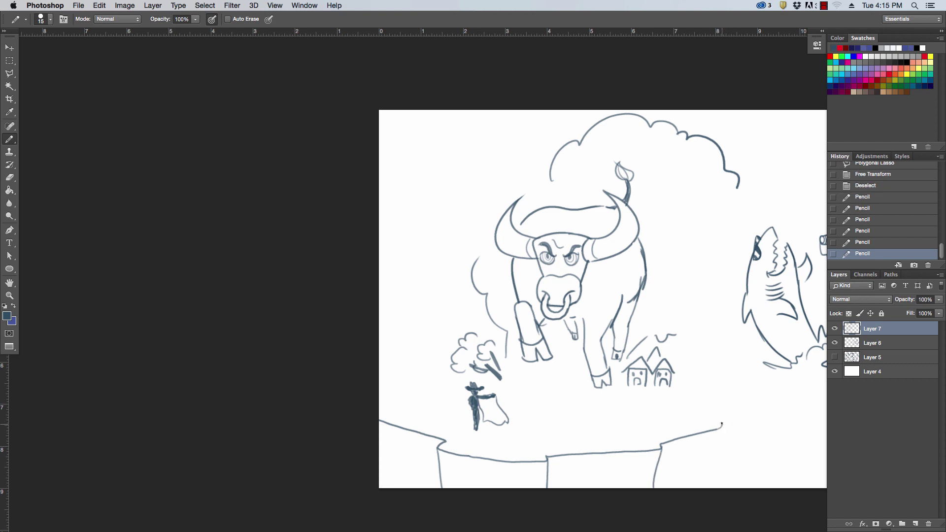
pyautogui.press('super+z')
pyautogui.moveTo(722, 423)
pyautogui.mouseDown()
pyautogui.moveTo(749, 416)
pyautogui.moveTo(716, 429)
pyautogui.moveTo(704, 488)
pyautogui.mouseUp()
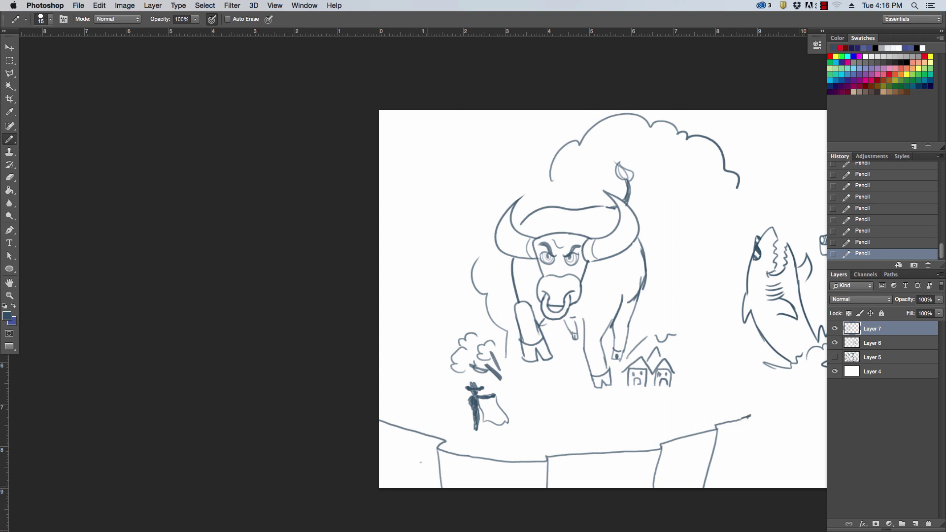
# - Add vertical plank lines and small specks of wood texture to the foreground fence panels
pyautogui.moveTo(423, 438); pyautogui.dragTo(431, 495)
pyautogui.moveTo(418, 462); pyautogui.dragTo(414, 489)
pyautogui.moveTo(395, 451); pyautogui.dragTo(403, 490)
pyautogui.moveTo(465, 457); pyautogui.dragTo(487, 492)
pyautogui.moveTo(567, 456); pyautogui.dragTo(565, 490)
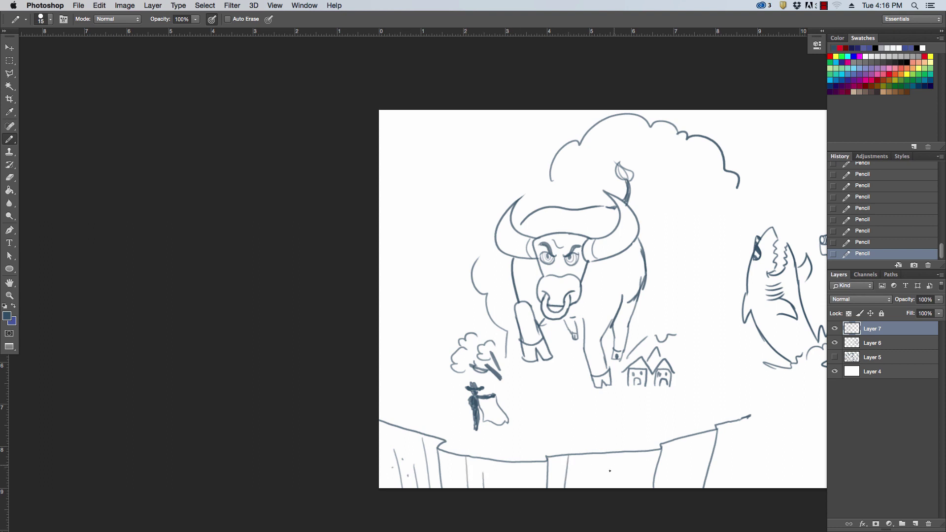
pyautogui.moveTo(641, 449); pyautogui.dragTo(632, 489)
pyautogui.moveTo(733, 420)
pyautogui.mouseDown()
pyautogui.moveTo(724, 462)
pyautogui.moveTo(743, 452)
pyautogui.mouseUp()
# - Draw a horizon line behind the bull, reaching to the canvas edge on one side and the shark on the other
pyautogui.moveTo(486, 308); pyautogui.dragTo(380, 314)
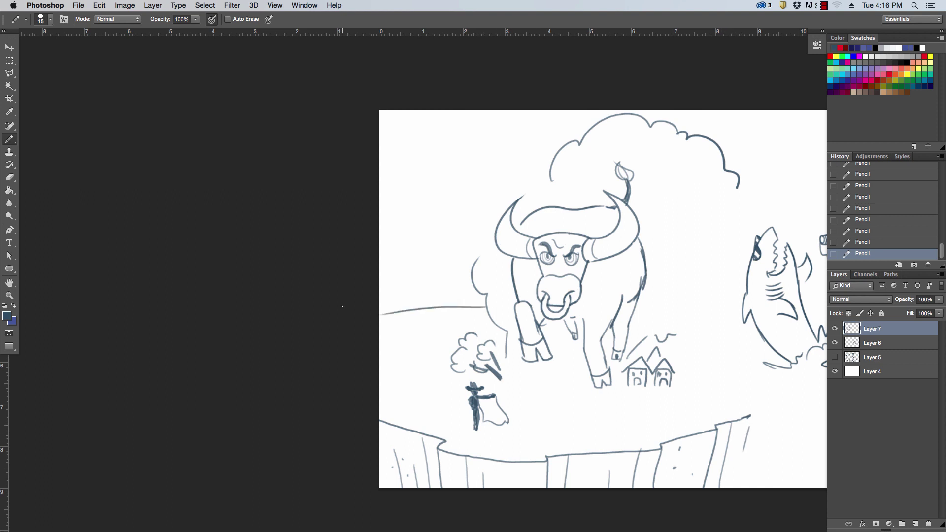
pyautogui.moveTo(672, 304); pyautogui.dragTo(741, 310)
pyautogui.press('z')
pyautogui.moveTo(759, 406)
pyautogui.mouseDown()
pyautogui.moveTo(744, 413)
pyautogui.moveTo(752, 392)
pyautogui.mouseUp()
pyautogui.press('z')
pyautogui.moveTo(700, 371)
pyautogui.mouseDown()
pyautogui.moveTo(725, 371)
pyautogui.moveTo(710, 370)
pyautogui.mouseUp()
pyautogui.press('b')
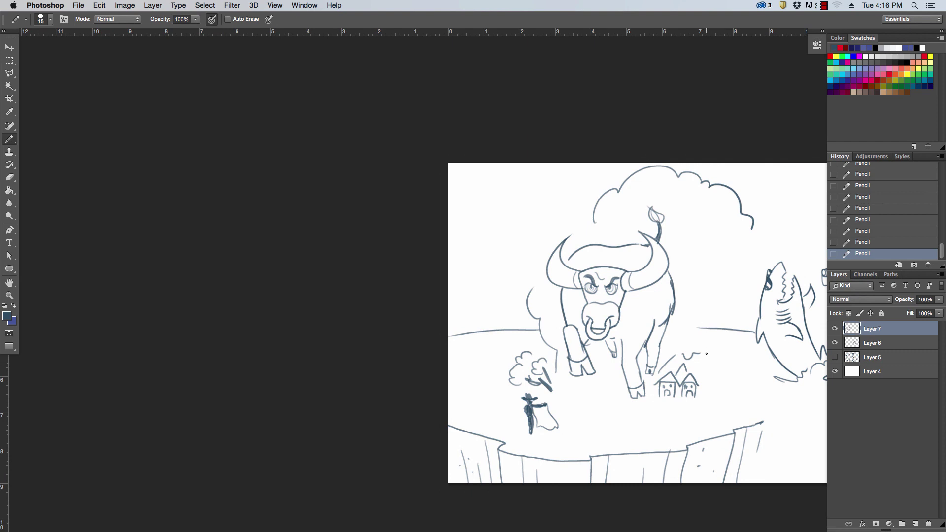
# - Continue the dust cloud outline at both ends, down toward the bull's near horn and toward the shark
pyautogui.press('h')
pyautogui.moveTo(827, 311); pyautogui.dragTo(660, 256)
pyautogui.press('b')
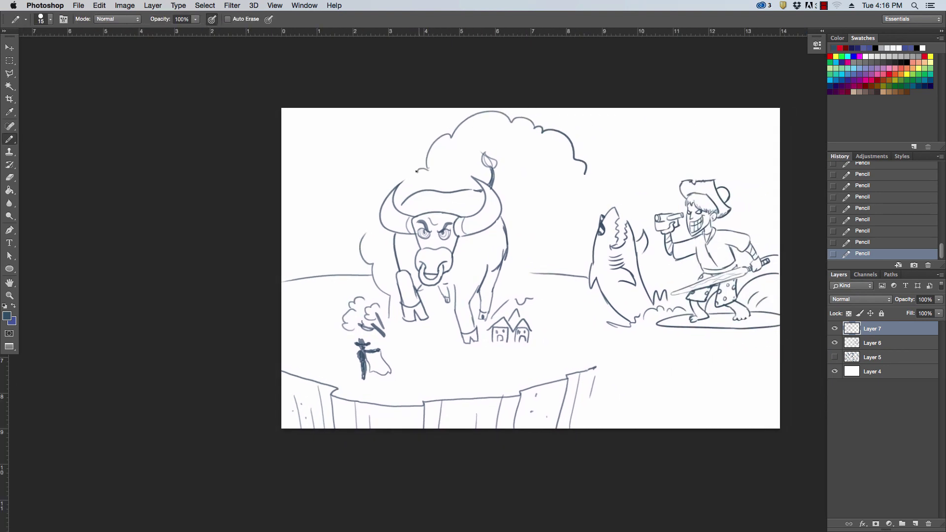
pyautogui.moveTo(417, 172); pyautogui.dragTo(382, 191)
pyautogui.moveTo(583, 176); pyautogui.dragTo(587, 195)
# - Lasso the whole bull scene on Layer 7, scale it to about 67.7%, and shift it slightly right and down
pyautogui.press('h')
pyautogui.moveTo(536, 274)
pyautogui.mouseDown()
pyautogui.moveTo(545, 276)
pyautogui.moveTo(474, 268)
pyautogui.mouseUp()
pyautogui.press('z')
pyautogui.click(636, 410)
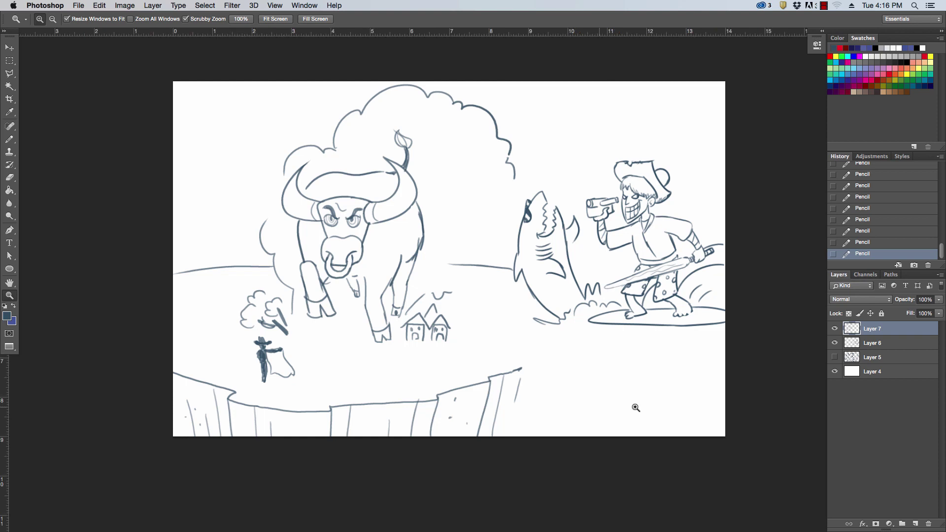
pyautogui.press('l')
pyautogui.click(574, 384)
pyautogui.click(497, 312)
pyautogui.click(515, 272)
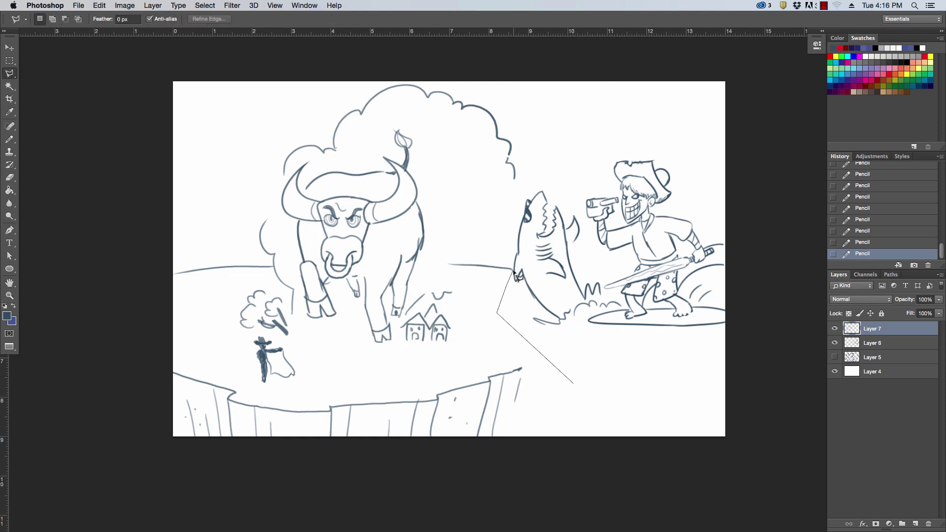
pyautogui.click(506, 234)
pyautogui.click(526, 168)
pyautogui.click(509, 101)
pyautogui.click(389, 65)
pyautogui.click(296, 77)
pyautogui.click(155, 172)
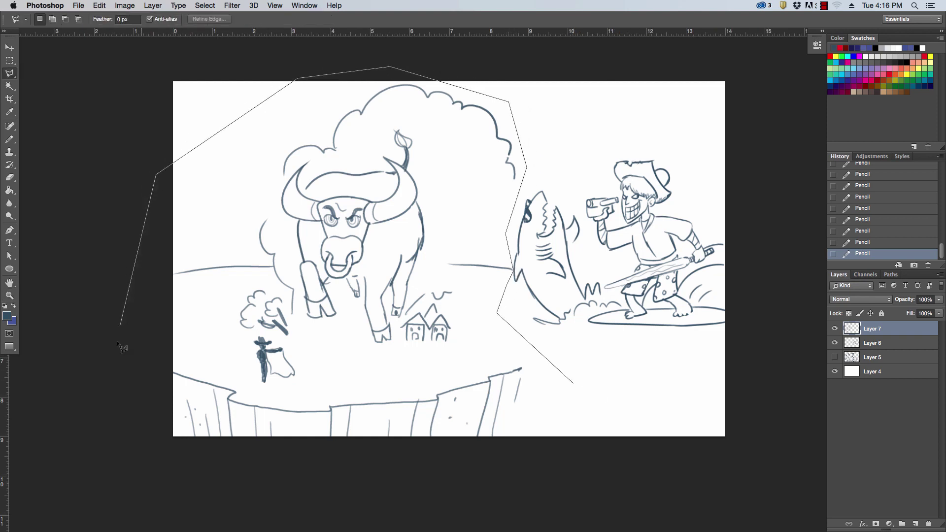
pyautogui.click(117, 353)
pyautogui.click(136, 458)
pyautogui.click(281, 510)
pyautogui.click(524, 500)
pyautogui.click(591, 433)
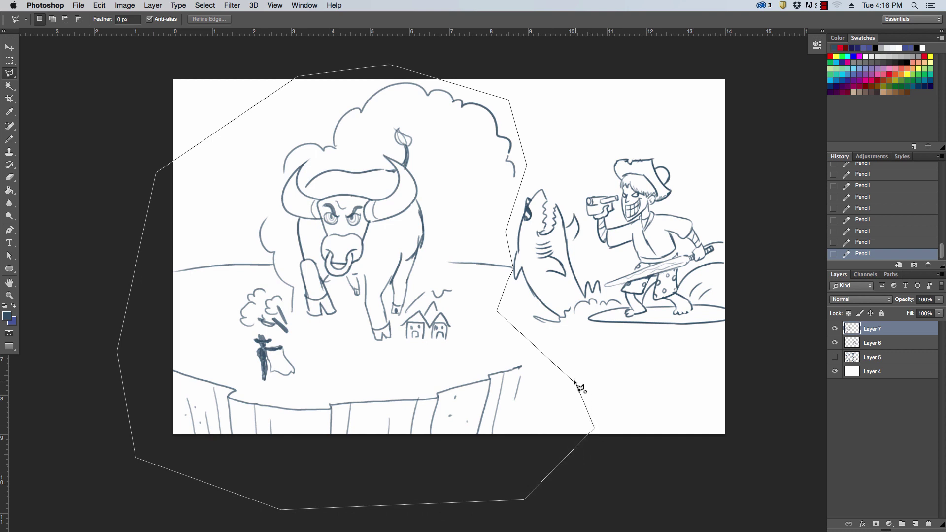
pyautogui.click(575, 384)
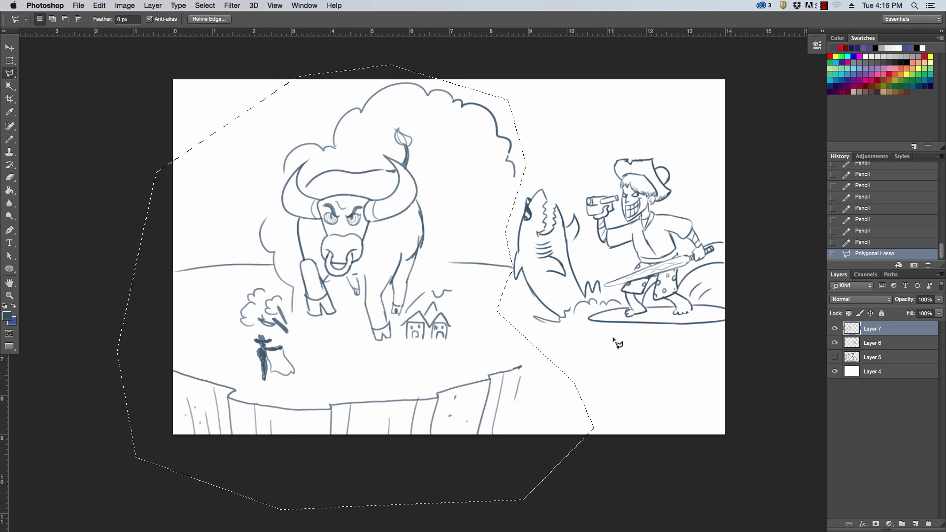
pyautogui.press('v')
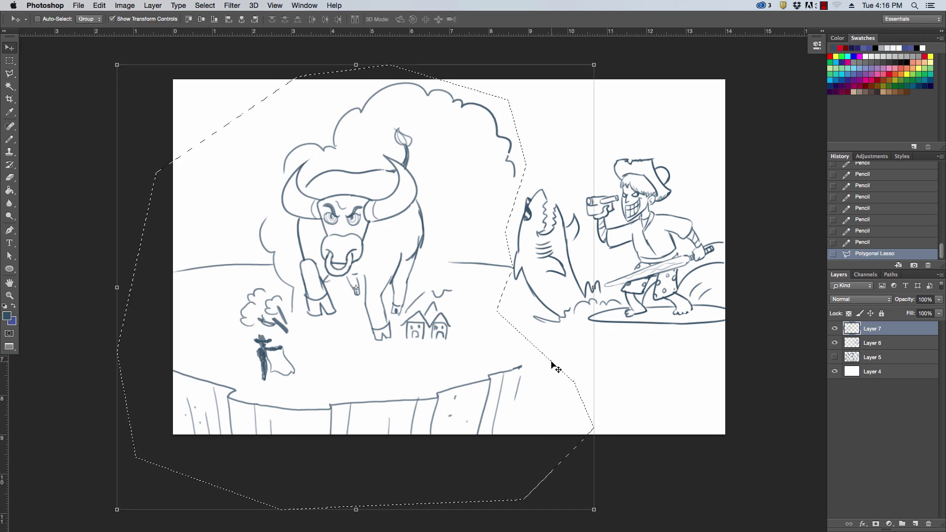
pyautogui.moveTo(594, 509); pyautogui.dragTo(466, 268)
pyautogui.moveTo(399, 212); pyautogui.dragTo(446, 218)
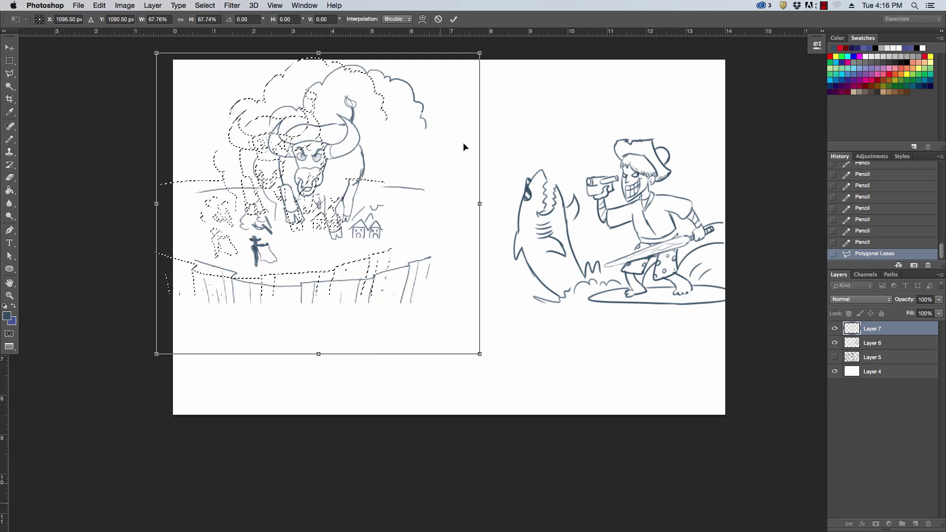
pyautogui.click(454, 19)
# - Try to lasso and resize the shark and surfer while Layer 7 is active
pyautogui.press('l')
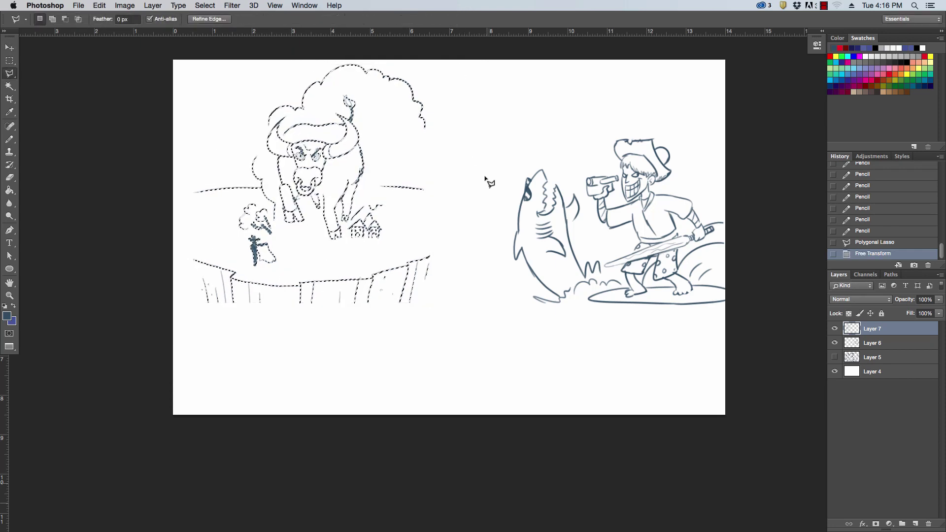
pyautogui.click(457, 170)
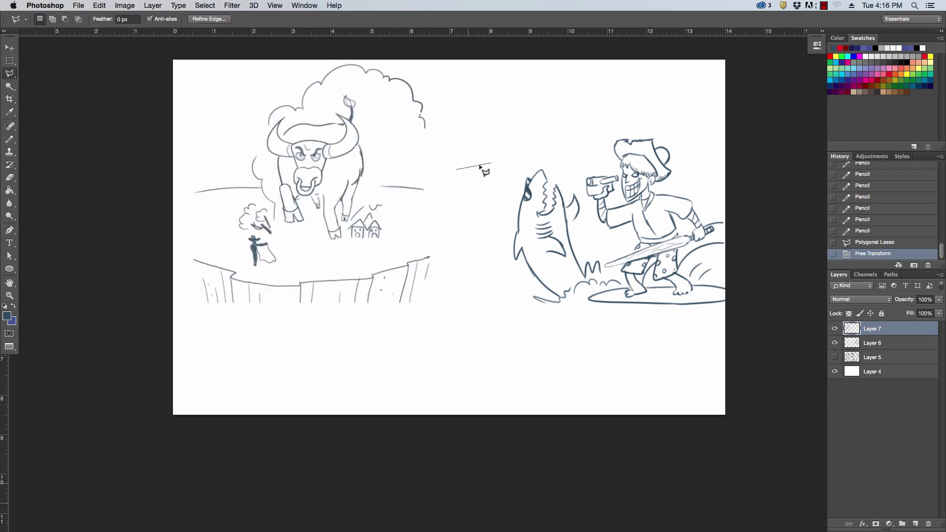
pyautogui.click(601, 97)
pyautogui.click(694, 105)
pyautogui.click(772, 182)
pyautogui.click(735, 328)
pyautogui.click(685, 346)
pyautogui.click(544, 337)
pyautogui.click(496, 288)
pyautogui.click(457, 170)
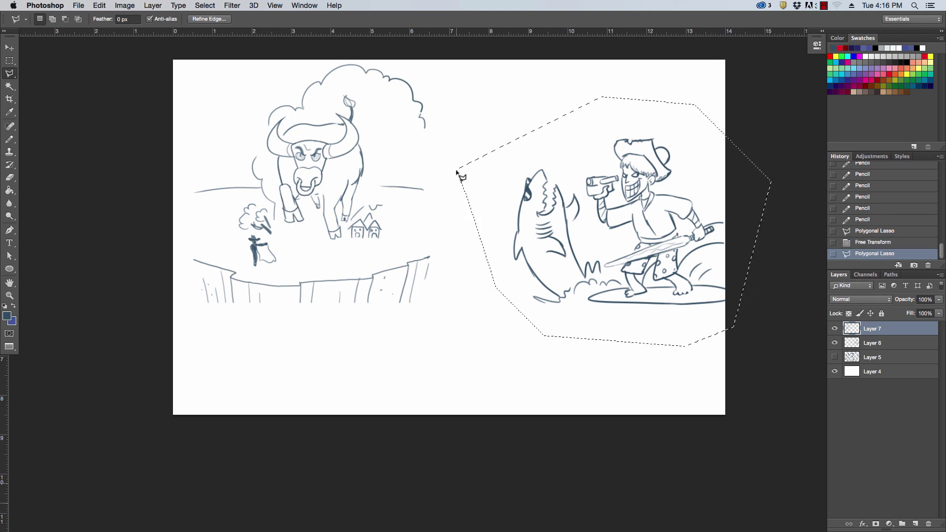
pyautogui.press('b')
pyautogui.press('super+t')
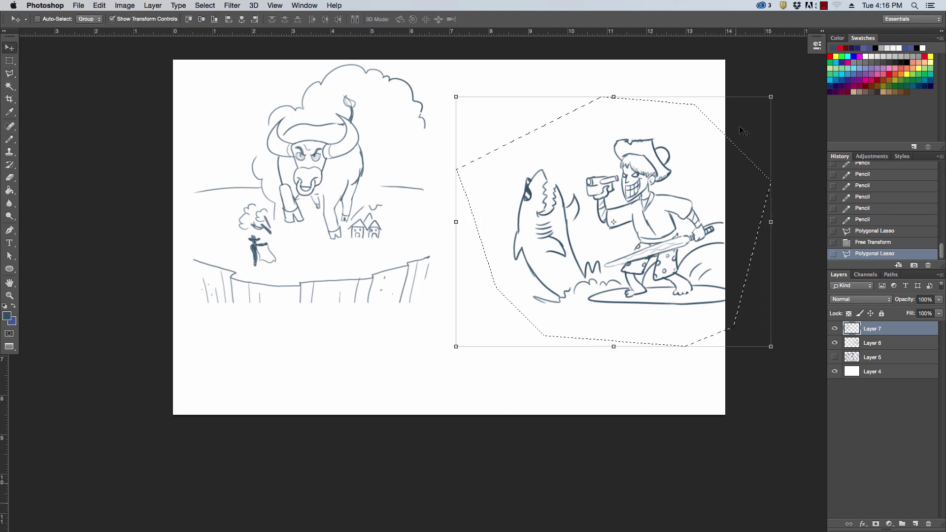
pyautogui.moveTo(759, 104)
pyautogui.mouseDown()
pyautogui.moveTo(709, 146)
pyautogui.moveTo(776, 80)
pyautogui.moveTo(773, 102)
pyautogui.mouseUp()
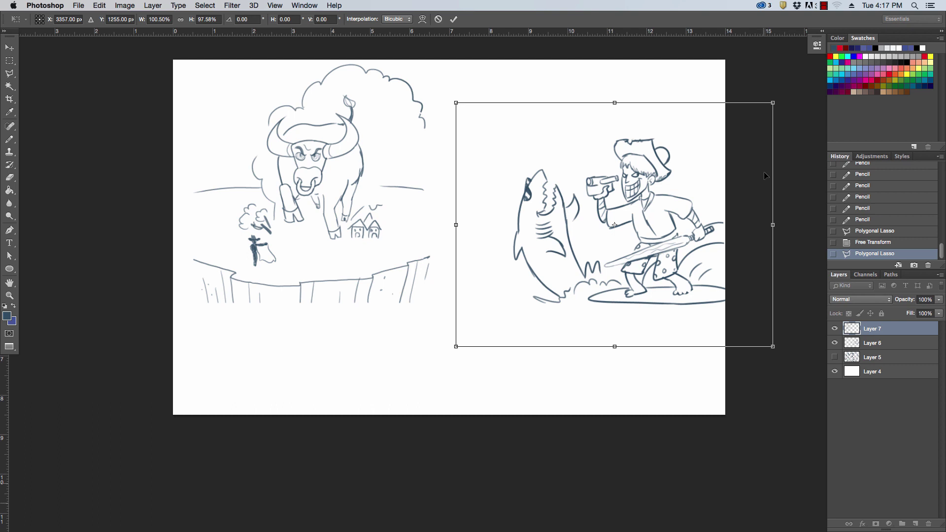
pyautogui.press('Return')
# - Lasso the shark and surfer on Layer 6, scale them to about 41%, and place them beneath the bull scene
pyautogui.press('l')
pyautogui.click(886, 346)
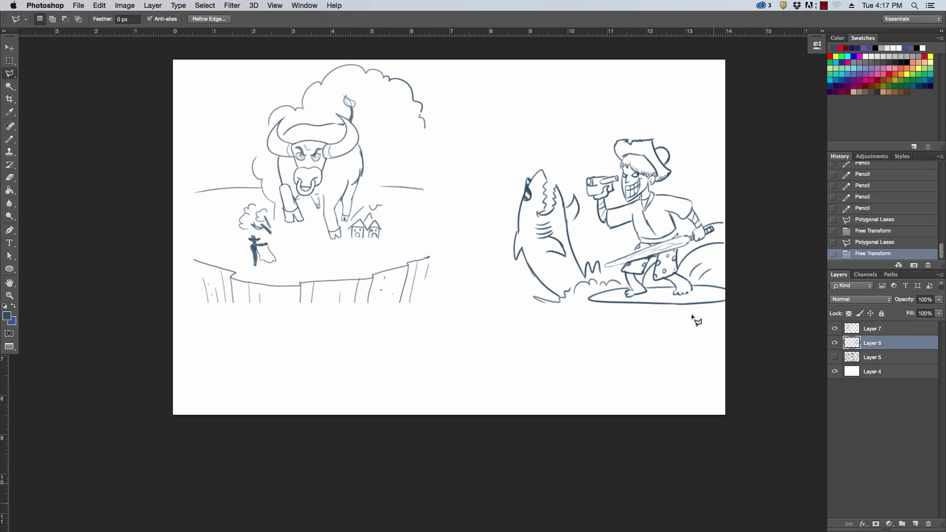
pyautogui.click(573, 333)
pyautogui.click(495, 306)
pyautogui.click(489, 176)
pyautogui.click(581, 108)
pyautogui.click(672, 93)
pyautogui.click(752, 158)
pyautogui.click(766, 270)
pyautogui.click(727, 328)
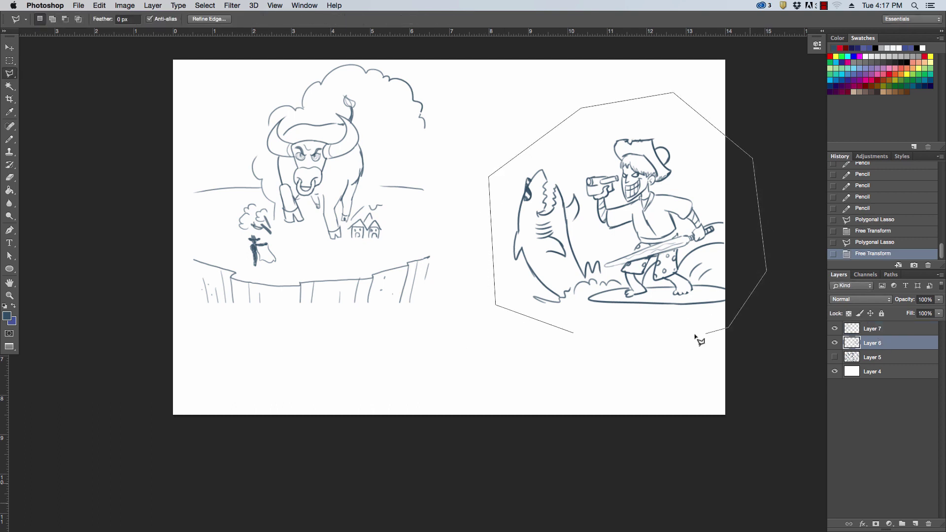
pyautogui.click(628, 342)
pyautogui.click(573, 333)
pyautogui.press('v')
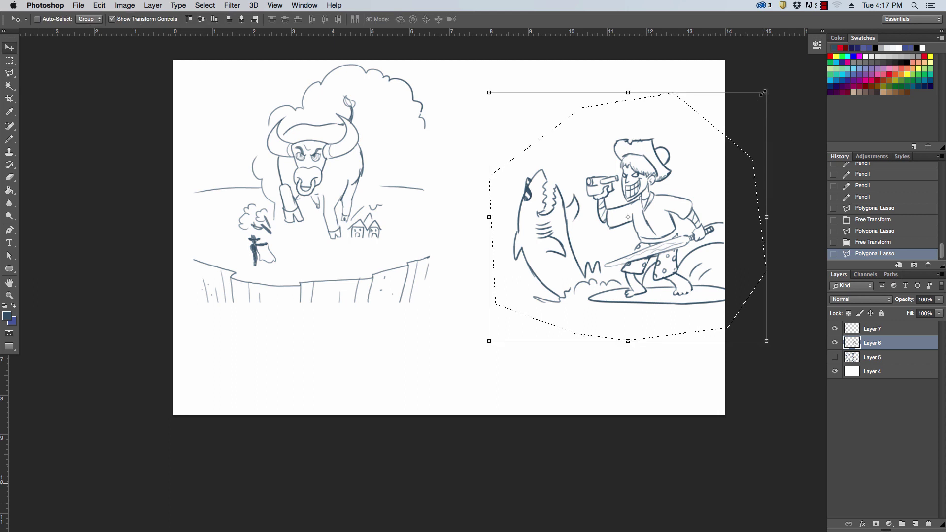
pyautogui.moveTo(767, 92); pyautogui.dragTo(646, 202)
pyautogui.moveTo(632, 242); pyautogui.dragTo(442, 320)
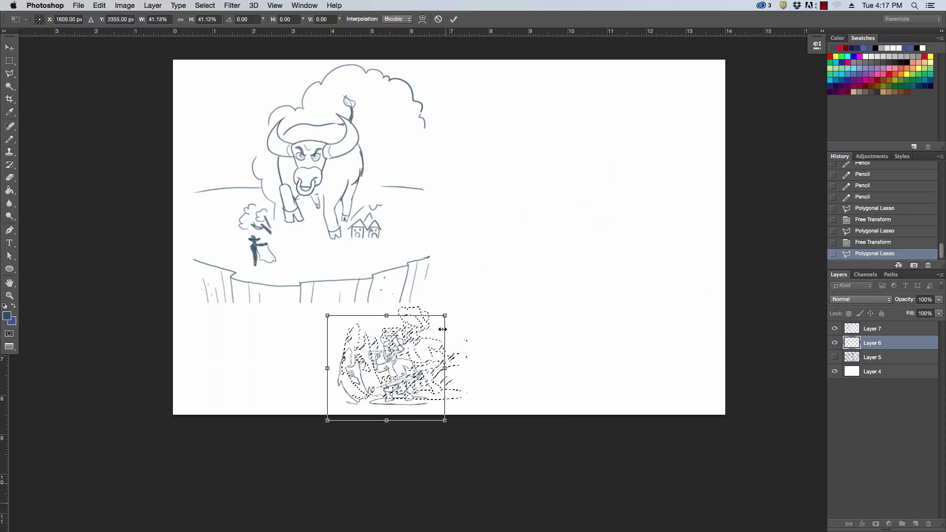
pyautogui.moveTo(427, 367); pyautogui.dragTo(399, 368)
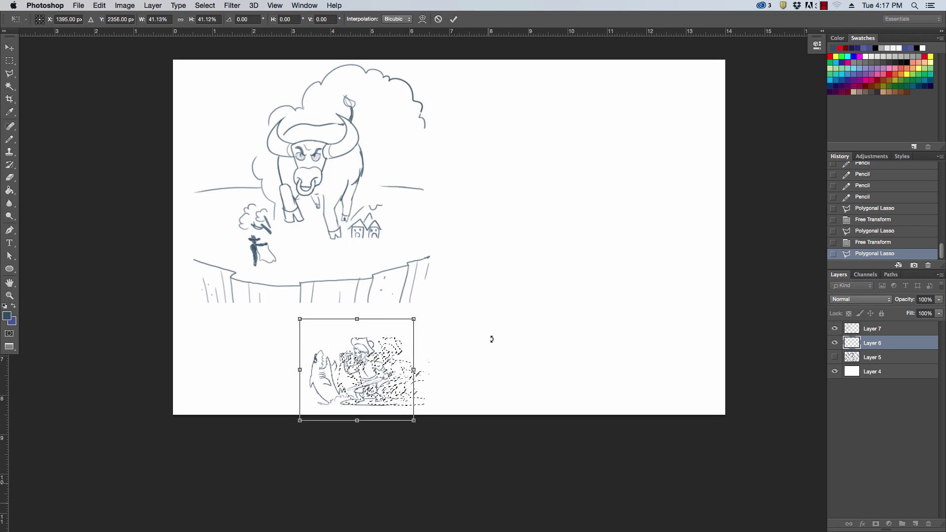
pyautogui.press('Return')
pyautogui.click(502, 355)
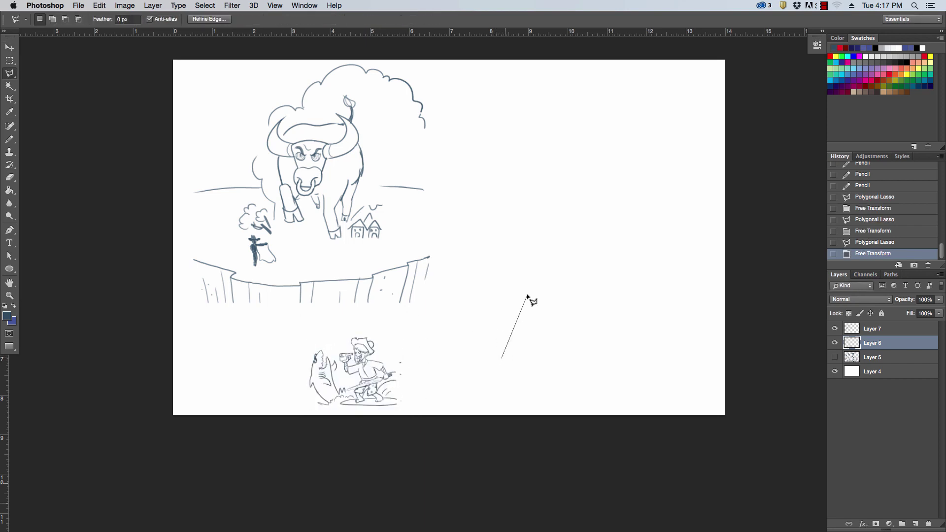
pyautogui.press('Escape')
pyautogui.hotkey('ctrl', 'd')
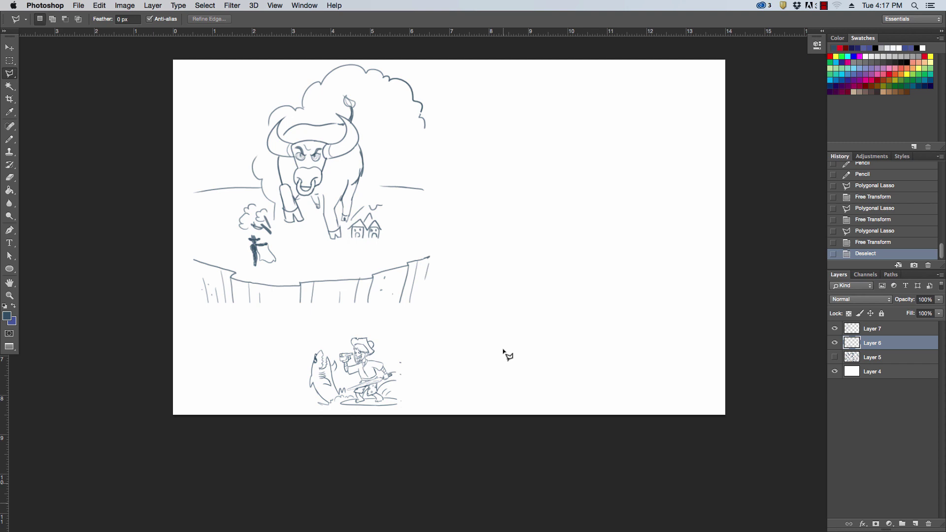
# - On Layer 7, draw three long cliff lines from the plateau's front edge down toward the shark and surfer
pyautogui.click(891, 358)
pyautogui.click(893, 329)
pyautogui.press('b')
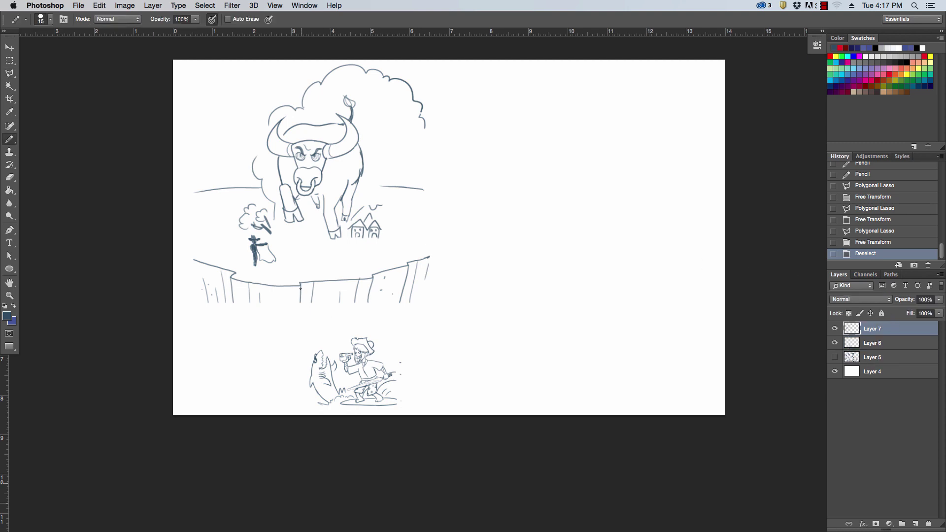
pyautogui.moveTo(301, 288); pyautogui.dragTo(296, 380)
pyautogui.moveTo(231, 283); pyautogui.dragTo(241, 363)
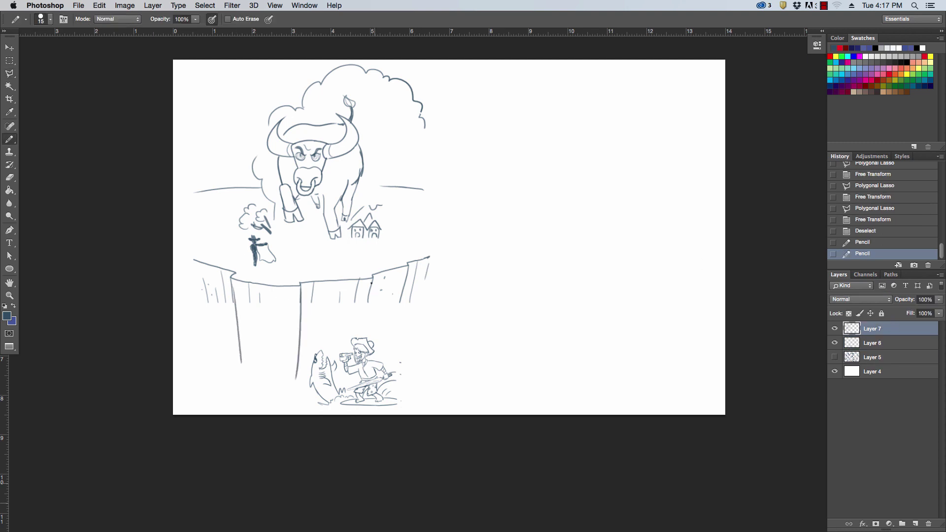
pyautogui.moveTo(371, 282); pyautogui.dragTo(362, 328)
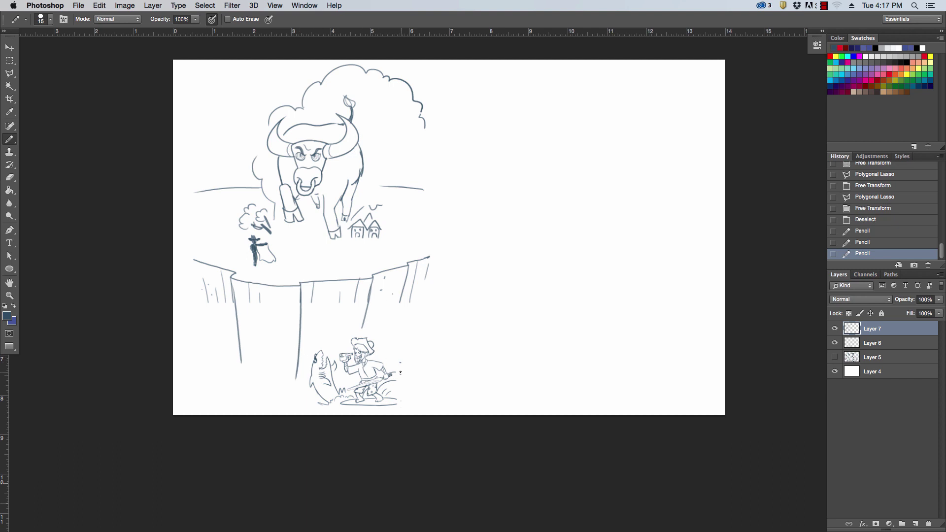
# - Sketch a wavy waterline along the cliff base on both sides of the shark and surfer
pyautogui.moveTo(397, 373); pyautogui.dragTo(427, 394)
pyautogui.moveTo(312, 404)
pyautogui.mouseDown()
pyautogui.moveTo(281, 384)
pyautogui.moveTo(259, 394)
pyautogui.moveTo(176, 374)
pyautogui.mouseUp()
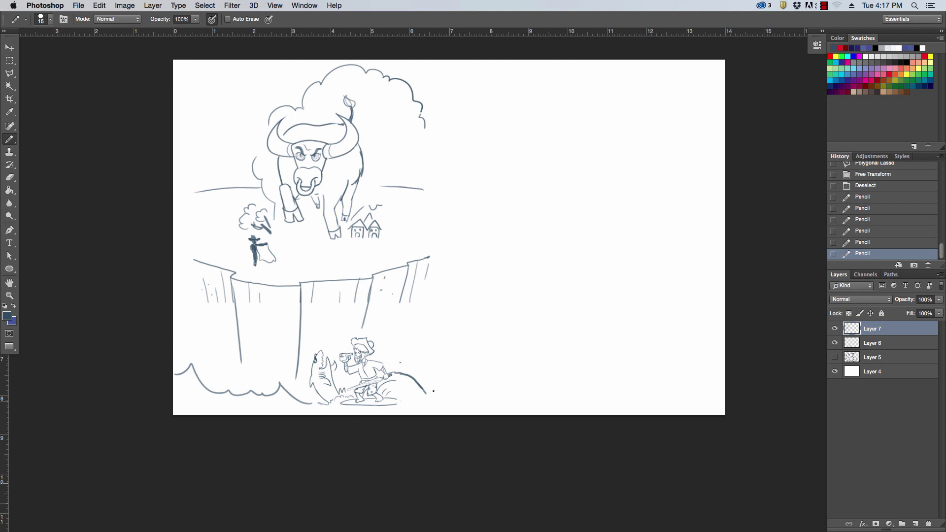
pyautogui.moveTo(435, 394); pyautogui.dragTo(482, 390)
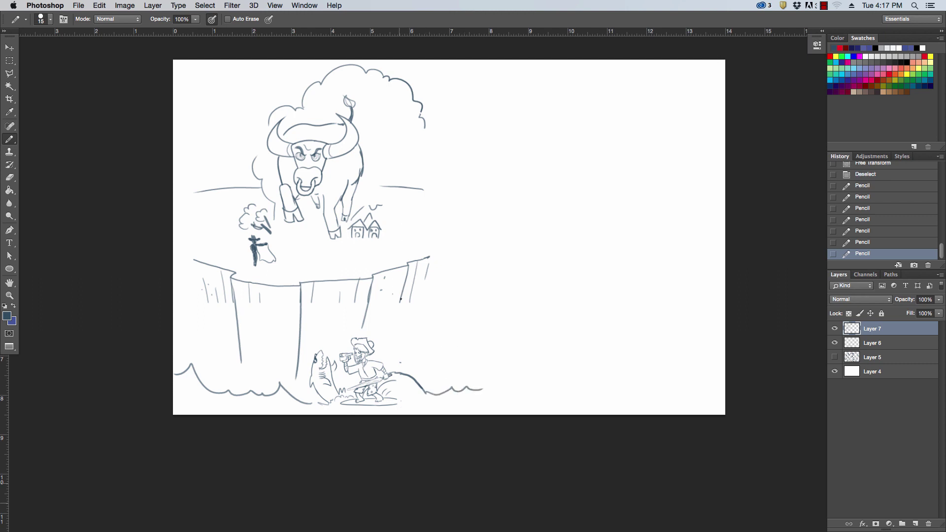
# - Extend the plateau's front rim at both ends and add two more long cliff lines behind the surfer
pyautogui.moveTo(405, 290); pyautogui.dragTo(389, 365)
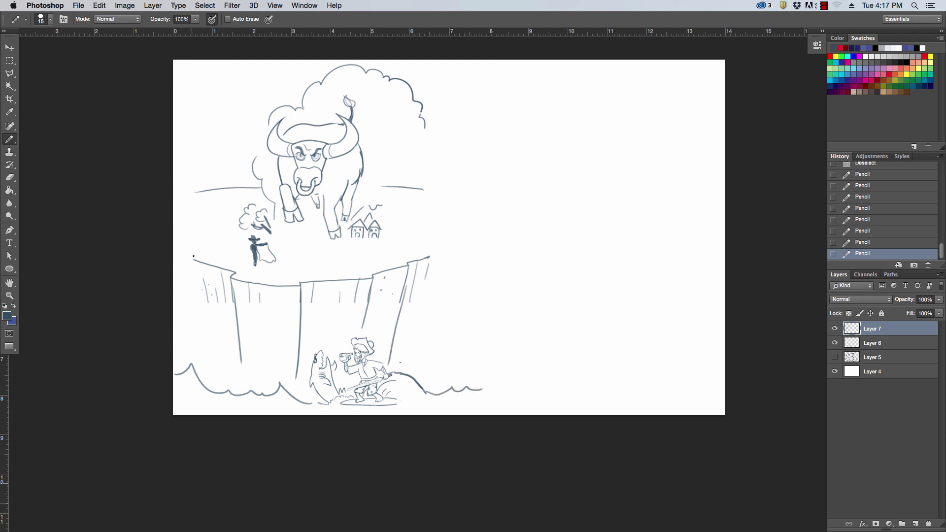
pyautogui.moveTo(193, 257); pyautogui.dragTo(161, 234)
pyautogui.moveTo(452, 249); pyautogui.dragTo(425, 363)
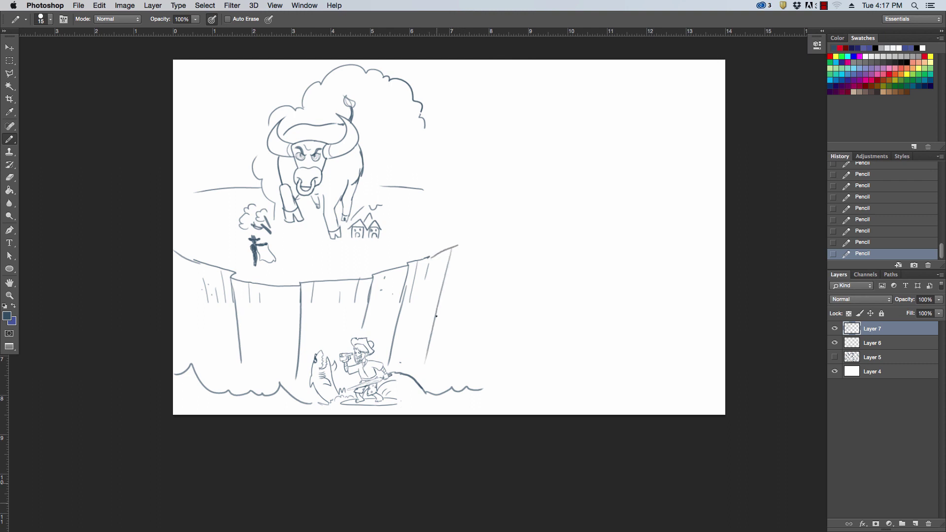
# - Close the plateau's far side with a jagged rim, draw its outer cliff edge down to the water, and add cliff lines near the canvas edge
pyautogui.moveTo(423, 189)
pyautogui.mouseDown()
pyautogui.moveTo(452, 195)
pyautogui.moveTo(469, 234)
pyautogui.mouseUp()
pyautogui.press('super+z')
pyautogui.moveTo(423, 189)
pyautogui.mouseDown()
pyautogui.moveTo(463, 202)
pyautogui.moveTo(480, 227)
pyautogui.moveTo(453, 246)
pyautogui.moveTo(462, 363)
pyautogui.mouseUp()
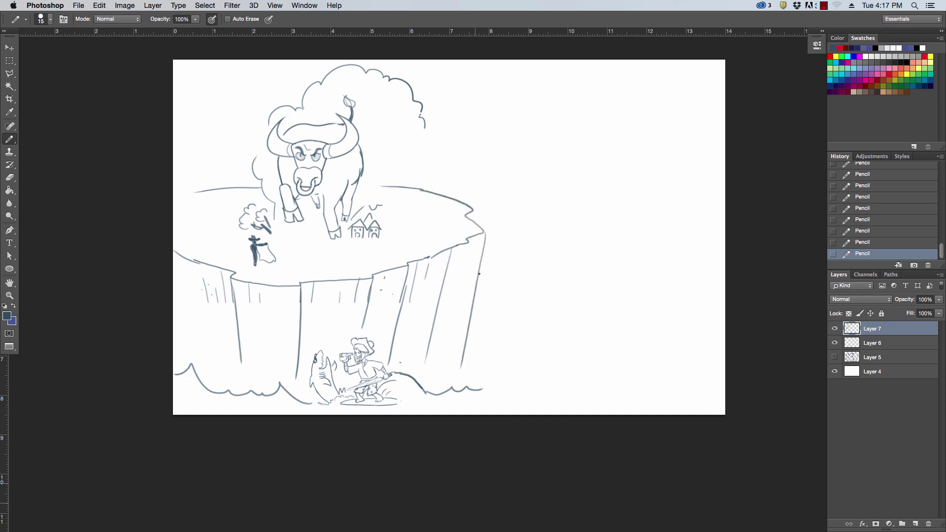
pyautogui.press('super+z')
pyautogui.moveTo(486, 232)
pyautogui.mouseDown()
pyautogui.moveTo(449, 392)
pyautogui.moveTo(452, 323)
pyautogui.mouseUp()
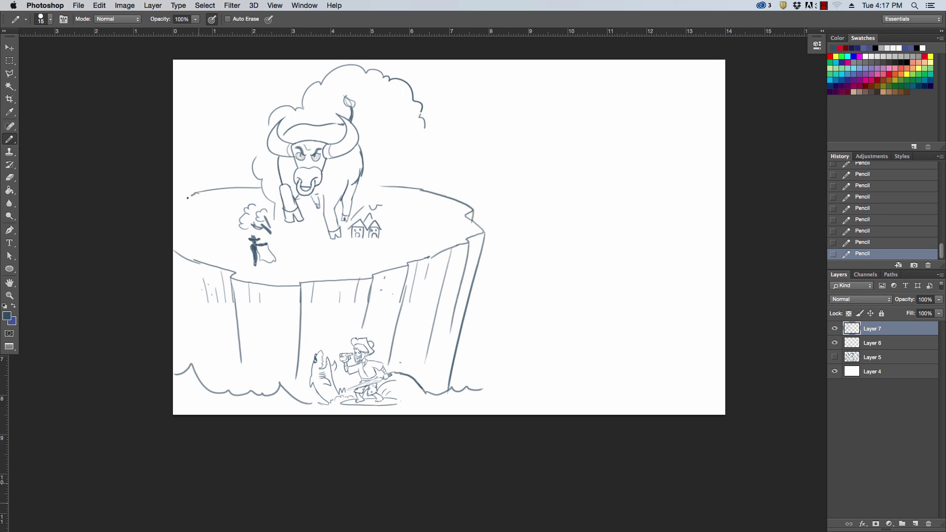
pyautogui.moveTo(179, 268); pyautogui.dragTo(216, 385)
pyautogui.moveTo(156, 271); pyautogui.dragTo(187, 344)
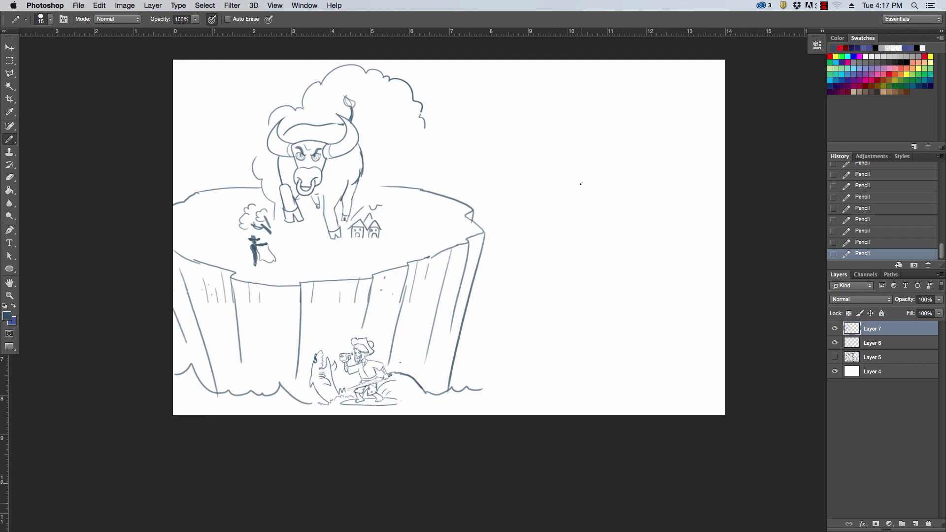
# - Sketch an angry man's head with square glasses, gritted teeth, short hair and neck in the empty area beside the plateau
pyautogui.press('z')
pyautogui.moveTo(587, 179)
pyautogui.mouseDown()
pyautogui.moveTo(576, 188)
pyautogui.moveTo(589, 191)
pyautogui.mouseUp()
pyautogui.press('space')
pyautogui.moveTo(515, 235); pyautogui.dragTo(646, 267)
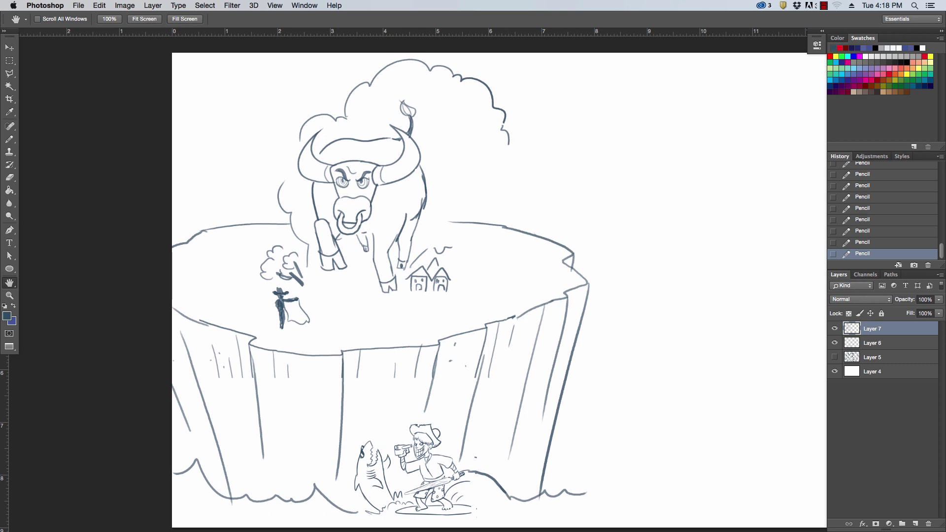
pyautogui.press('Tab')
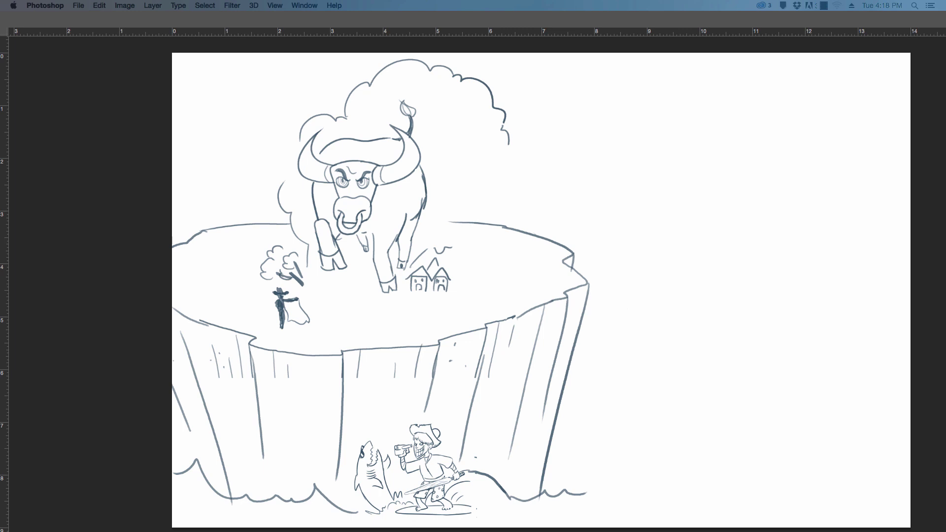
pyautogui.press('Tab')
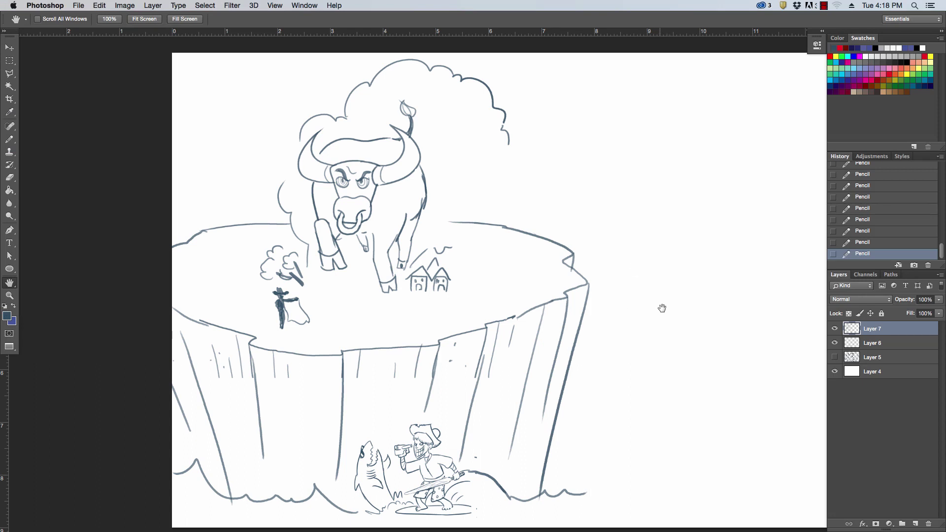
pyautogui.moveTo(661, 309); pyautogui.dragTo(452, 340)
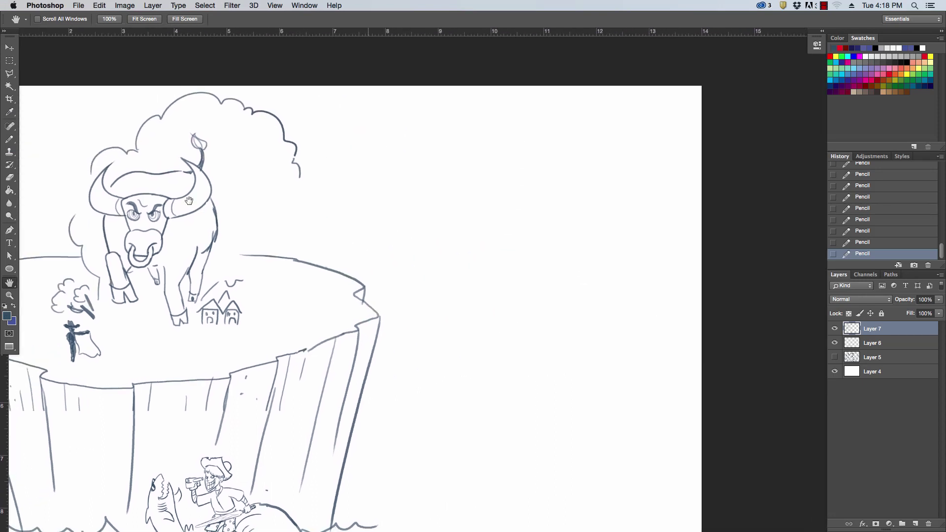
pyautogui.click(11, 139)
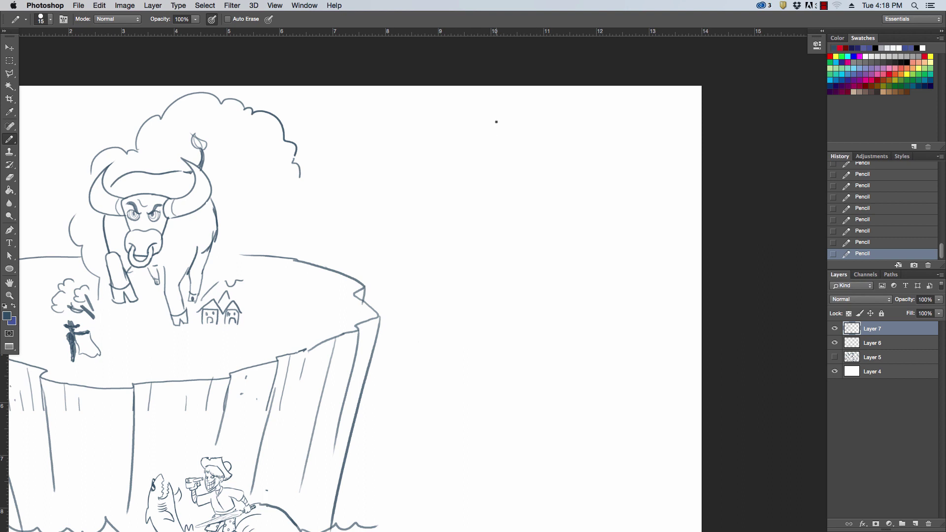
pyautogui.moveTo(500, 157)
pyautogui.mouseDown()
pyautogui.moveTo(496, 121)
pyautogui.moveTo(535, 116)
pyautogui.moveTo(538, 149)
pyautogui.moveTo(546, 140)
pyautogui.moveTo(539, 154)
pyautogui.moveTo(543, 133)
pyautogui.moveTo(497, 139)
pyautogui.moveTo(528, 142)
pyautogui.moveTo(519, 145)
pyautogui.moveTo(541, 133)
pyautogui.moveTo(533, 156)
pyautogui.mouseUp()
pyautogui.moveTo(519, 157)
pyautogui.mouseDown()
pyautogui.moveTo(507, 170)
pyautogui.moveTo(526, 174)
pyautogui.moveTo(537, 160)
pyautogui.mouseUp()
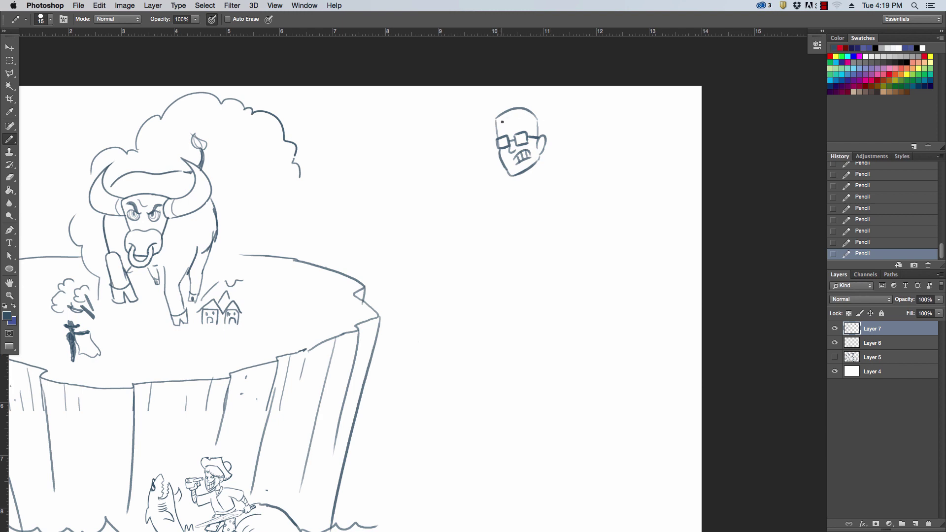
pyautogui.moveTo(507, 112)
pyautogui.mouseDown()
pyautogui.moveTo(490, 120)
pyautogui.moveTo(533, 114)
pyautogui.moveTo(493, 114)
pyautogui.mouseUp()
pyautogui.moveTo(518, 103)
pyautogui.mouseDown()
pyautogui.moveTo(532, 107)
pyautogui.moveTo(544, 139)
pyautogui.moveTo(524, 127)
pyautogui.moveTo(509, 135)
pyautogui.moveTo(546, 166)
pyautogui.moveTo(534, 175)
pyautogui.mouseUp()
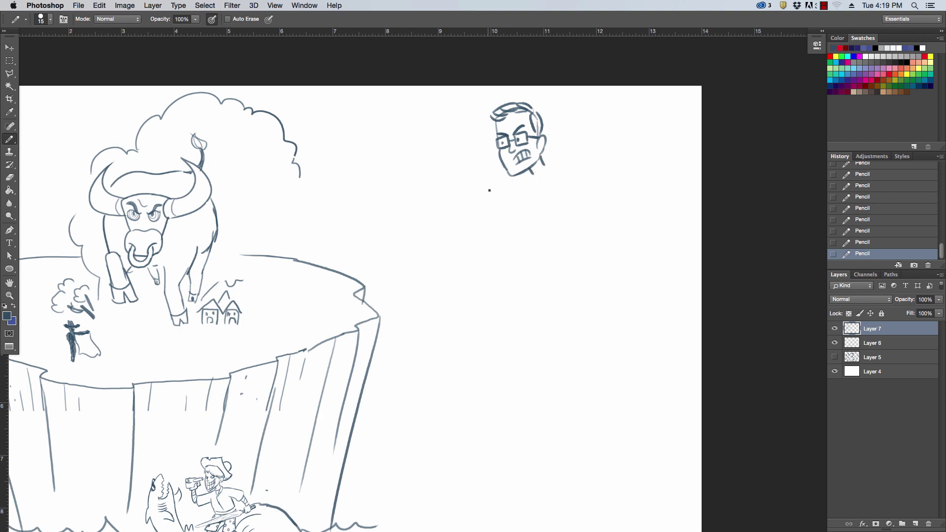
# - Draw the man's shoulder, collar, outstretched arm pointing a sword at the bull, and bent arm ending in a fist
pyautogui.moveTo(544, 166); pyautogui.dragTo(603, 178)
pyautogui.moveTo(512, 179)
pyautogui.mouseDown()
pyautogui.moveTo(531, 173)
pyautogui.moveTo(438, 188)
pyautogui.moveTo(443, 202)
pyautogui.moveTo(425, 185)
pyautogui.moveTo(419, 206)
pyautogui.moveTo(327, 183)
pyautogui.moveTo(417, 192)
pyautogui.mouseUp()
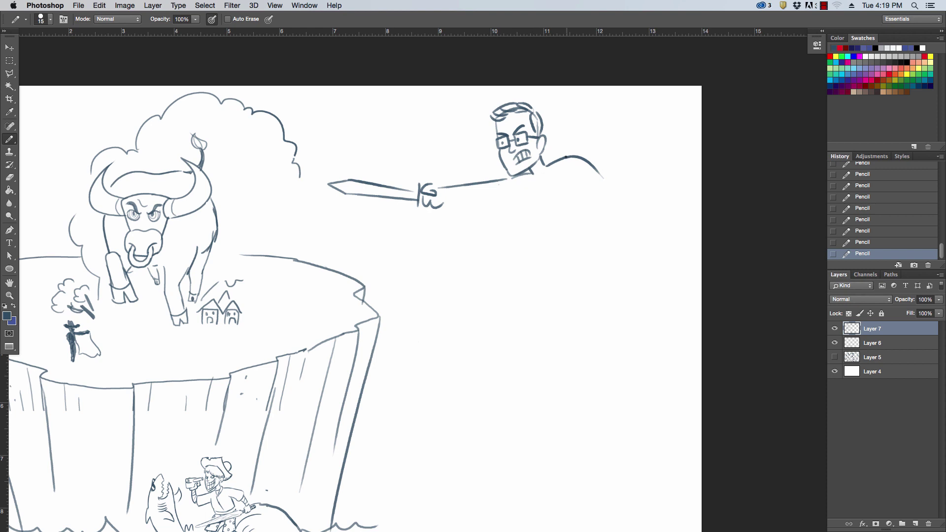
pyautogui.moveTo(533, 177); pyautogui.dragTo(548, 171)
pyautogui.moveTo(443, 202); pyautogui.dragTo(501, 202)
pyautogui.moveTo(572, 175)
pyautogui.mouseDown()
pyautogui.moveTo(590, 196)
pyautogui.moveTo(583, 228)
pyautogui.moveTo(608, 203)
pyautogui.moveTo(564, 222)
pyautogui.moveTo(564, 233)
pyautogui.moveTo(596, 217)
pyautogui.moveTo(579, 219)
pyautogui.moveTo(590, 187)
pyautogui.mouseUp()
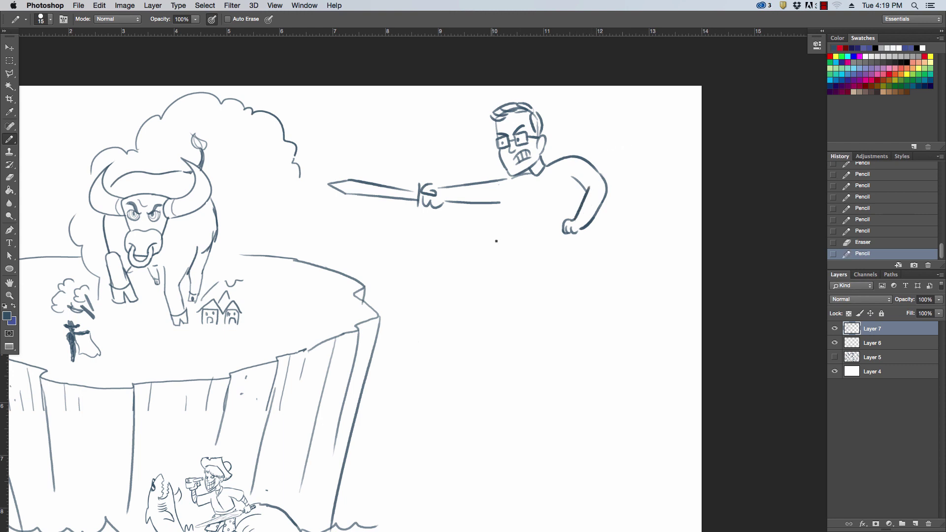
# - Outline the top of a second head below the swordsman, finish his arm creases, and draw his bent leg
pyautogui.moveTo(498, 233)
pyautogui.mouseDown()
pyautogui.moveTo(544, 227)
pyautogui.moveTo(487, 225)
pyautogui.moveTo(521, 229)
pyautogui.moveTo(493, 231)
pyautogui.moveTo(502, 234)
pyautogui.moveTo(541, 226)
pyautogui.mouseUp()
pyautogui.moveTo(496, 202); pyautogui.dragTo(516, 210)
pyautogui.moveTo(572, 177); pyautogui.dragTo(583, 193)
pyautogui.moveTo(574, 179); pyautogui.dragTo(588, 200)
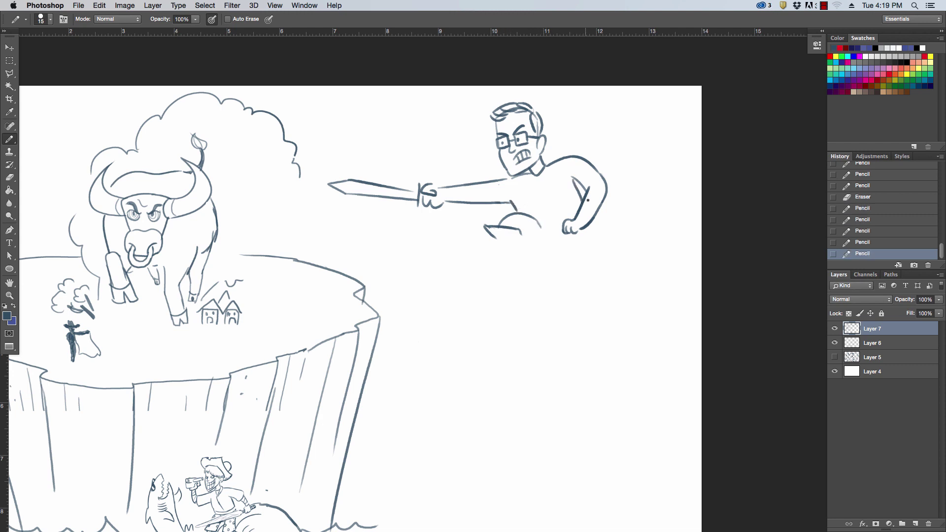
pyautogui.moveTo(588, 233)
pyautogui.mouseDown()
pyautogui.moveTo(592, 263)
pyautogui.moveTo(566, 275)
pyautogui.mouseUp()
pyautogui.press('super+z')
pyautogui.moveTo(587, 225)
pyautogui.mouseDown()
pyautogui.moveTo(592, 261)
pyautogui.moveTo(552, 266)
pyautogui.moveTo(590, 288)
pyautogui.moveTo(581, 312)
pyautogui.moveTo(596, 295)
pyautogui.mouseUp()
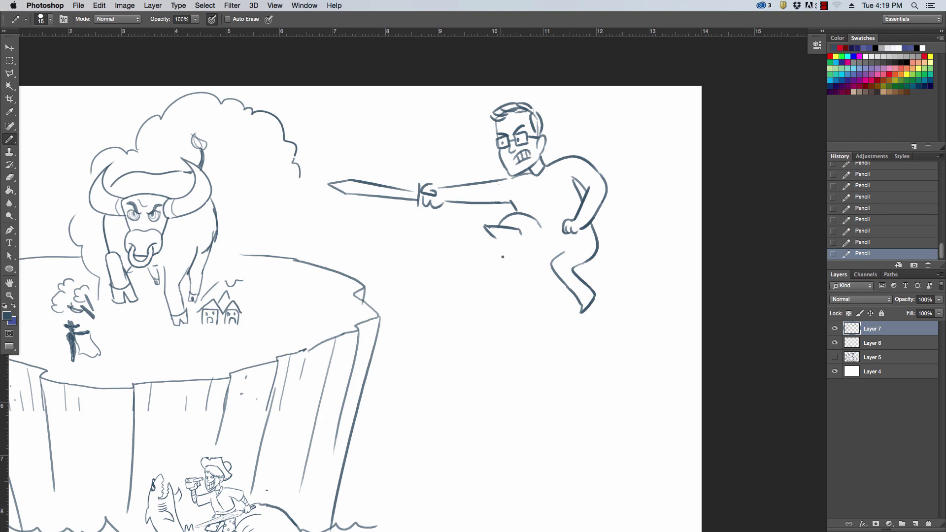
# - Give the lower head square glasses, gritted teeth, a beard and an ear, and add the line to the swordsman's fist
pyautogui.moveTo(493, 255)
pyautogui.mouseDown()
pyautogui.moveTo(507, 245)
pyautogui.moveTo(523, 254)
pyautogui.moveTo(508, 256)
pyautogui.mouseUp()
pyautogui.moveTo(507, 245)
pyautogui.mouseDown()
pyautogui.moveTo(517, 237)
pyautogui.moveTo(502, 246)
pyautogui.moveTo(517, 276)
pyautogui.moveTo(530, 260)
pyautogui.moveTo(528, 270)
pyautogui.moveTo(522, 263)
pyautogui.moveTo(538, 260)
pyautogui.moveTo(496, 267)
pyautogui.moveTo(495, 285)
pyautogui.moveTo(536, 287)
pyautogui.moveTo(538, 271)
pyautogui.mouseUp()
pyautogui.moveTo(539, 226)
pyautogui.mouseDown()
pyautogui.moveTo(542, 258)
pyautogui.moveTo(543, 242)
pyautogui.moveTo(494, 263)
pyautogui.mouseUp()
pyautogui.moveTo(548, 249)
pyautogui.mouseDown()
pyautogui.moveTo(578, 243)
pyautogui.moveTo(546, 234)
pyautogui.moveTo(566, 227)
pyautogui.mouseUp()
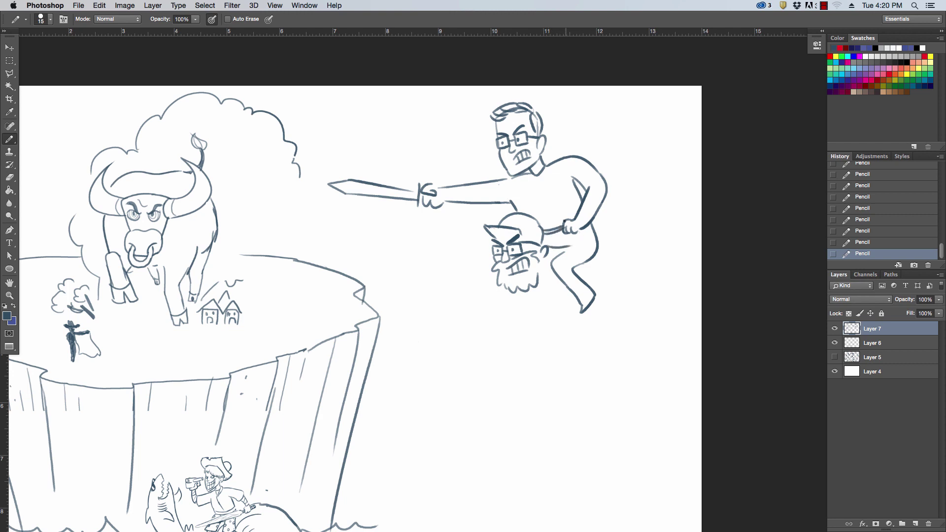
# - Add armor to the swordsman: a chest plate, collar, shoulder guard, forearm cuff and round elbow guard
pyautogui.moveTo(586, 161)
pyautogui.mouseDown()
pyautogui.moveTo(574, 180)
pyautogui.moveTo(599, 203)
pyautogui.mouseUp()
pyautogui.moveTo(472, 184)
pyautogui.mouseDown()
pyautogui.moveTo(473, 202)
pyautogui.moveTo(519, 218)
pyautogui.moveTo(579, 201)
pyautogui.moveTo(552, 211)
pyautogui.mouseUp()
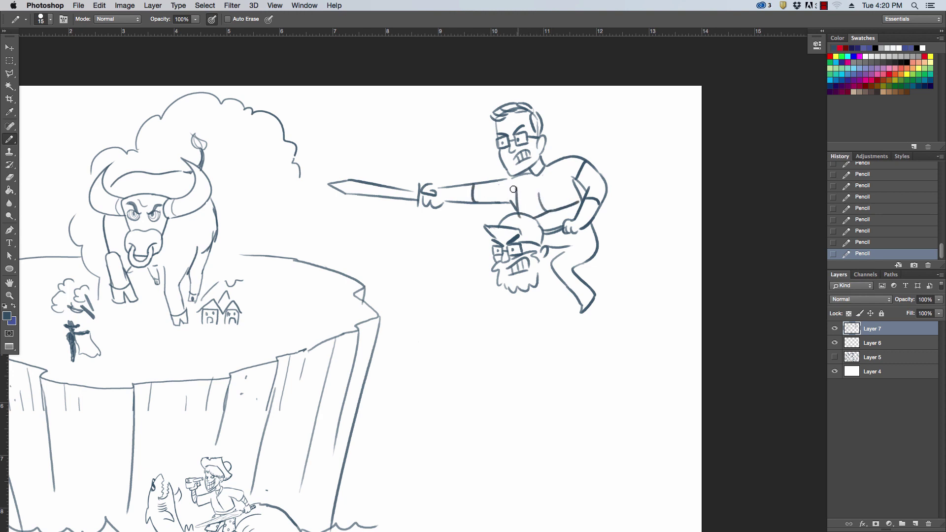
pyautogui.moveTo(515, 186); pyautogui.dragTo(517, 207)
pyautogui.moveTo(571, 157)
pyautogui.mouseDown()
pyautogui.moveTo(546, 172)
pyautogui.moveTo(551, 158)
pyautogui.moveTo(580, 158)
pyautogui.moveTo(527, 190)
pyautogui.moveTo(551, 179)
pyautogui.mouseUp()
pyautogui.moveTo(527, 190); pyautogui.dragTo(557, 177)
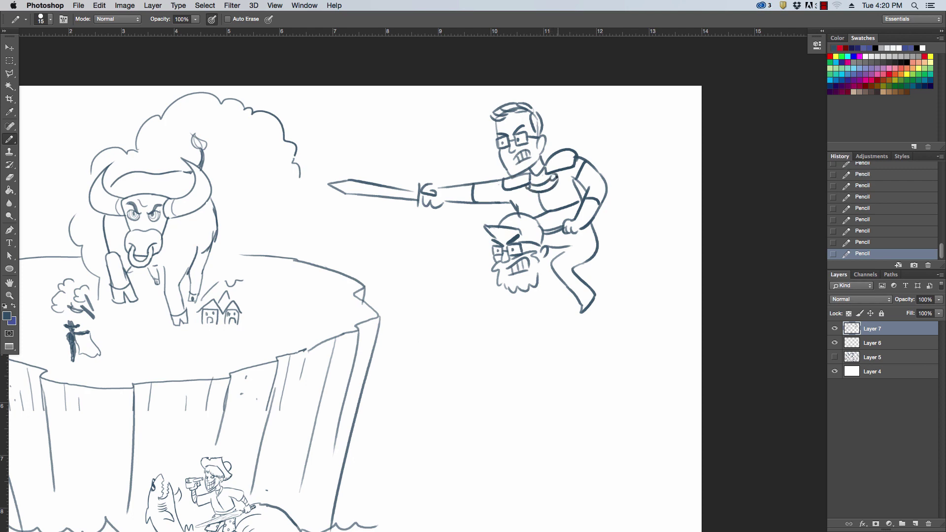
pyautogui.moveTo(478, 184); pyautogui.dragTo(481, 211)
pyautogui.moveTo(588, 188)
pyautogui.mouseDown()
pyautogui.moveTo(603, 182)
pyautogui.moveTo(614, 195)
pyautogui.moveTo(614, 183)
pyautogui.mouseUp()
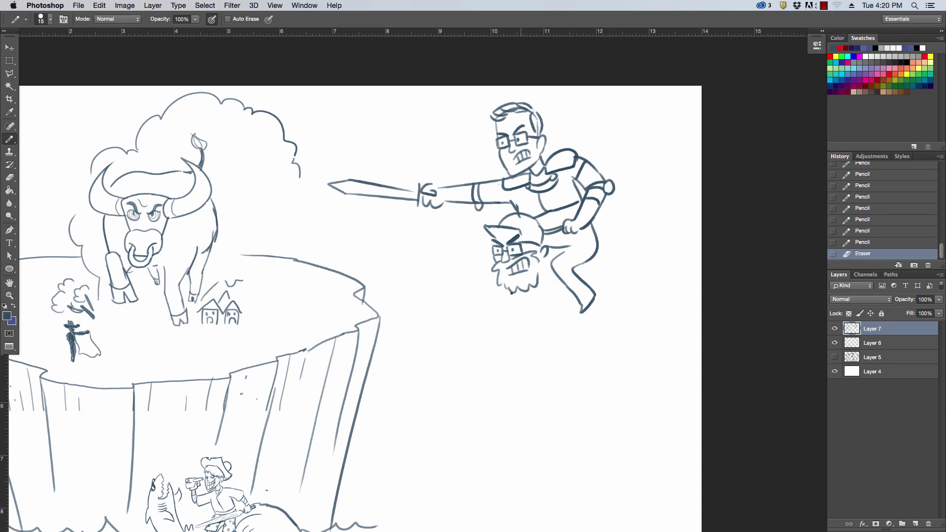
# - Draw the bearded man's chest line and his bent arm hooked around the swordsman's knee
pyautogui.moveTo(504, 287); pyautogui.dragTo(516, 327)
pyautogui.moveTo(573, 269); pyautogui.dragTo(604, 288)
pyautogui.moveTo(604, 254)
pyautogui.mouseDown()
pyautogui.moveTo(629, 268)
pyautogui.moveTo(601, 265)
pyautogui.moveTo(597, 250)
pyautogui.moveTo(588, 261)
pyautogui.moveTo(587, 246)
pyautogui.mouseUp()
pyautogui.moveTo(588, 256)
pyautogui.mouseDown()
pyautogui.moveTo(599, 241)
pyautogui.moveTo(607, 258)
pyautogui.moveTo(588, 261)
pyautogui.mouseUp()
pyautogui.moveTo(586, 189); pyautogui.dragTo(582, 196)
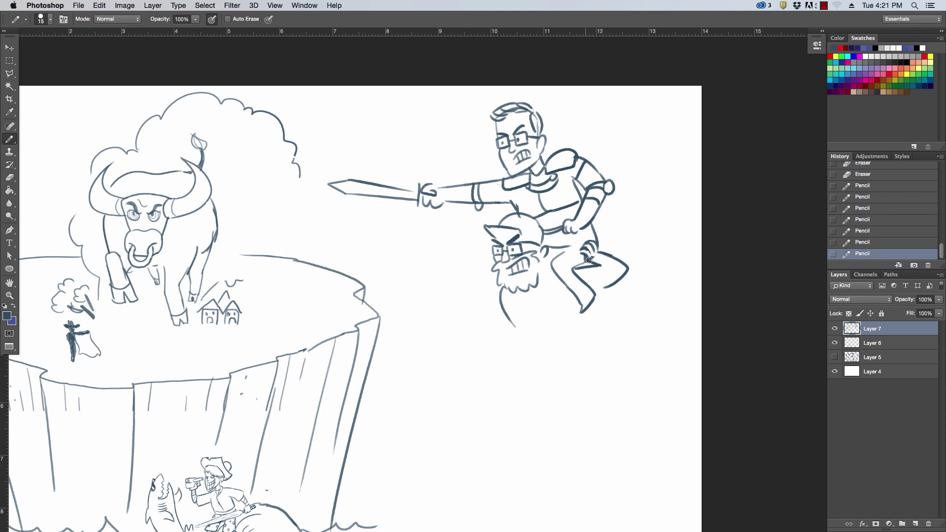
# - Clean up the swordsman's bent leg, draw his foot and far leg beside the beard, and start the rear body line
pyautogui.press('e')
pyautogui.moveTo(599, 256); pyautogui.dragTo(585, 267)
pyautogui.moveTo(489, 265); pyautogui.dragTo(492, 310)
pyautogui.moveTo(493, 308)
pyautogui.mouseDown()
pyautogui.moveTo(484, 317)
pyautogui.moveTo(501, 312)
pyautogui.moveTo(497, 296)
pyautogui.mouseUp()
pyautogui.moveTo(581, 304)
pyautogui.mouseDown()
pyautogui.moveTo(594, 299)
pyautogui.moveTo(618, 313)
pyautogui.mouseUp()
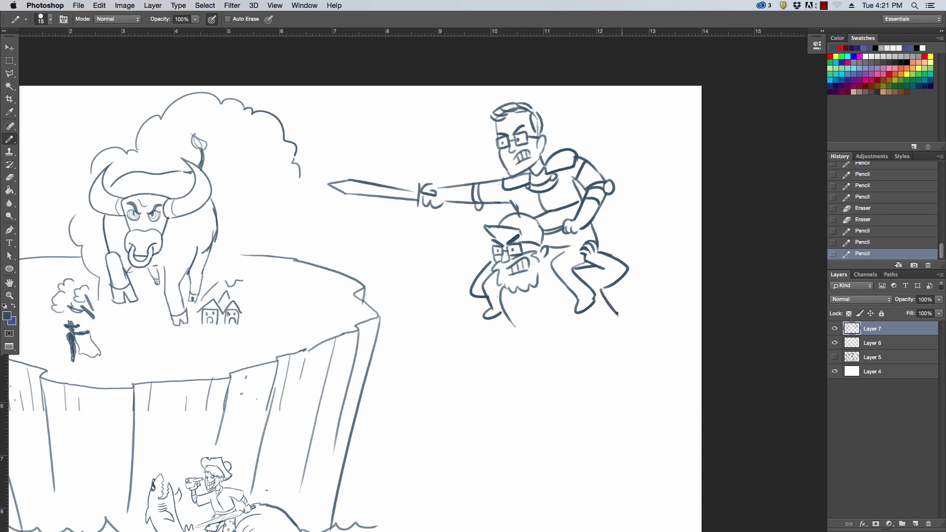
# - Draw the bearded man's body as a rocket with a curved belly, a rear fin, a nozzle and the first exhaust lines
pyautogui.moveTo(502, 290); pyautogui.dragTo(563, 367)
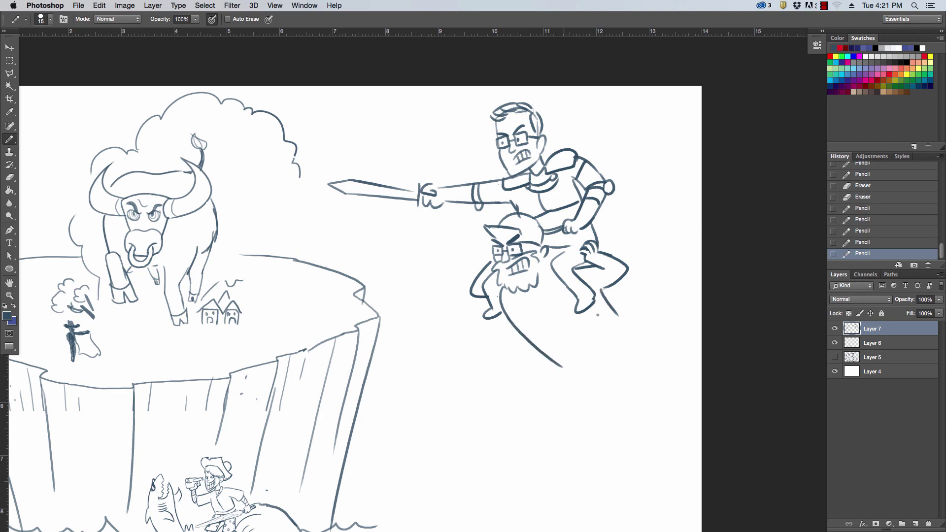
pyautogui.moveTo(628, 392); pyautogui.dragTo(542, 345)
pyautogui.moveTo(523, 248)
pyautogui.mouseDown()
pyautogui.moveTo(567, 260)
pyautogui.moveTo(542, 270)
pyautogui.moveTo(550, 283)
pyautogui.mouseUp()
pyautogui.moveTo(501, 322)
pyautogui.mouseDown()
pyautogui.moveTo(548, 284)
pyautogui.moveTo(549, 303)
pyautogui.moveTo(516, 328)
pyautogui.moveTo(524, 317)
pyautogui.moveTo(549, 381)
pyautogui.mouseUp()
pyautogui.moveTo(529, 333)
pyautogui.mouseDown()
pyautogui.moveTo(546, 323)
pyautogui.moveTo(566, 347)
pyautogui.mouseUp()
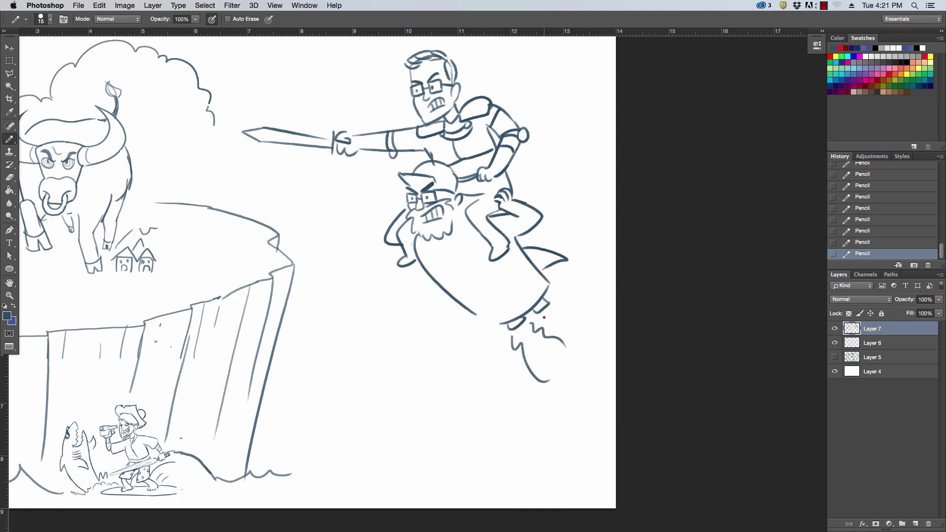
# - Draw billowing smoke outlines trailing behind the rocket body and extend its belly line to the nozzle
pyautogui.moveTo(545, 316)
pyautogui.mouseDown()
pyautogui.moveTo(557, 329)
pyautogui.moveTo(610, 305)
pyautogui.mouseUp()
pyautogui.moveTo(560, 327); pyautogui.dragTo(576, 344)
pyautogui.moveTo(548, 383); pyautogui.dragTo(544, 460)
pyautogui.moveTo(570, 345); pyautogui.dragTo(578, 350)
pyautogui.moveTo(607, 298)
pyautogui.mouseDown()
pyautogui.moveTo(590, 244)
pyautogui.moveTo(616, 172)
pyautogui.mouseUp()
pyautogui.moveTo(460, 305); pyautogui.dragTo(497, 324)
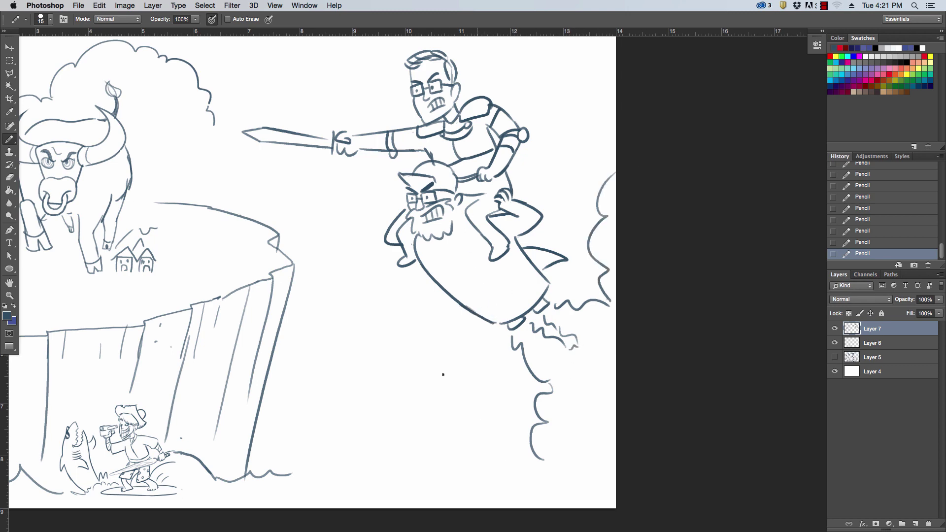
# - Add a center line along the sword's blade and redraw the fist around the hilt with fingers
pyautogui.hscroll(-10, 467, 365)
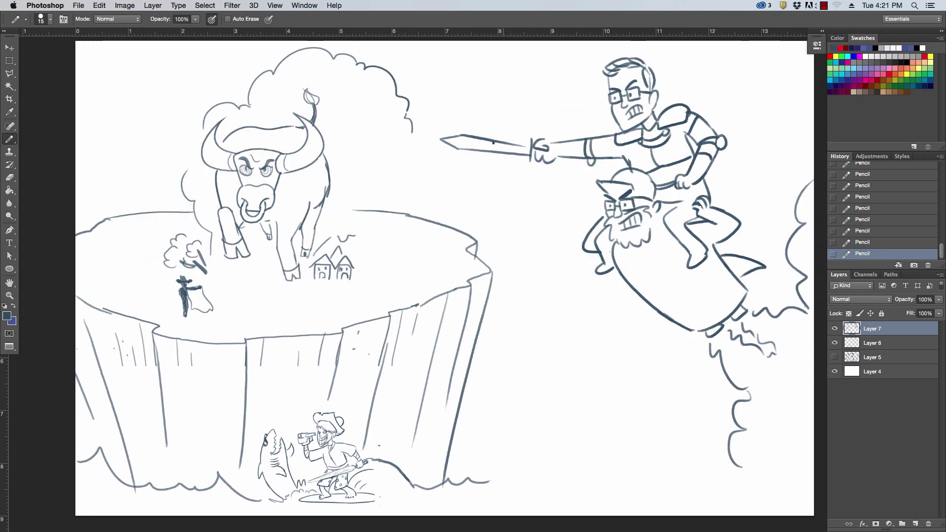
pyautogui.moveTo(464, 144)
pyautogui.mouseDown()
pyautogui.moveTo(529, 147)
pyautogui.moveTo(553, 163)
pyautogui.mouseUp()
pyautogui.click(535, 150)
pyautogui.click(537, 152)
pyautogui.moveTo(551, 154)
pyautogui.mouseDown()
pyautogui.moveTo(558, 163)
pyautogui.moveTo(557, 142)
pyautogui.mouseUp()
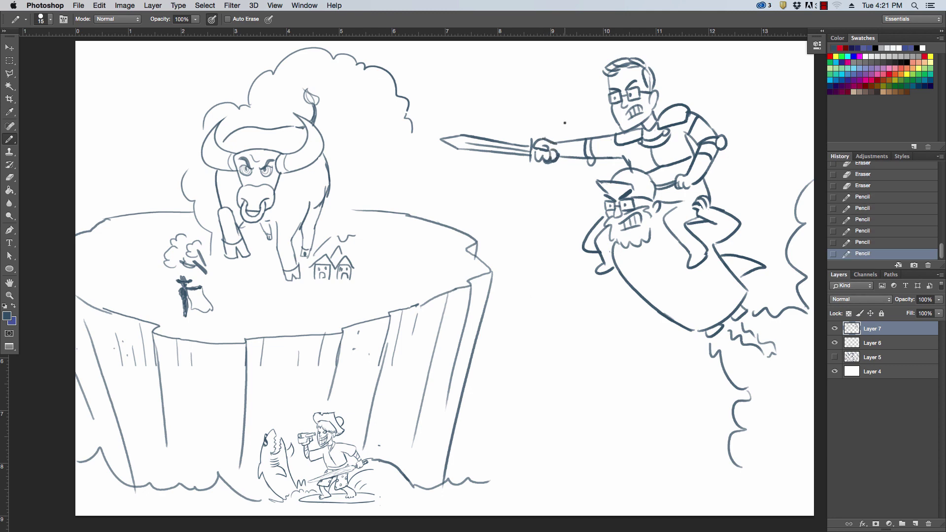
# - Draw a Union Jack pattern on the rocket body, with a curved central cross and diagonal stripes
pyautogui.moveTo(633, 380)
pyautogui.mouseDown()
pyautogui.moveTo(636, 338)
pyautogui.moveTo(688, 355)
pyautogui.moveTo(692, 374)
pyautogui.moveTo(676, 360)
pyautogui.moveTo(519, 402)
pyautogui.moveTo(594, 374)
pyautogui.moveTo(551, 383)
pyautogui.mouseUp()
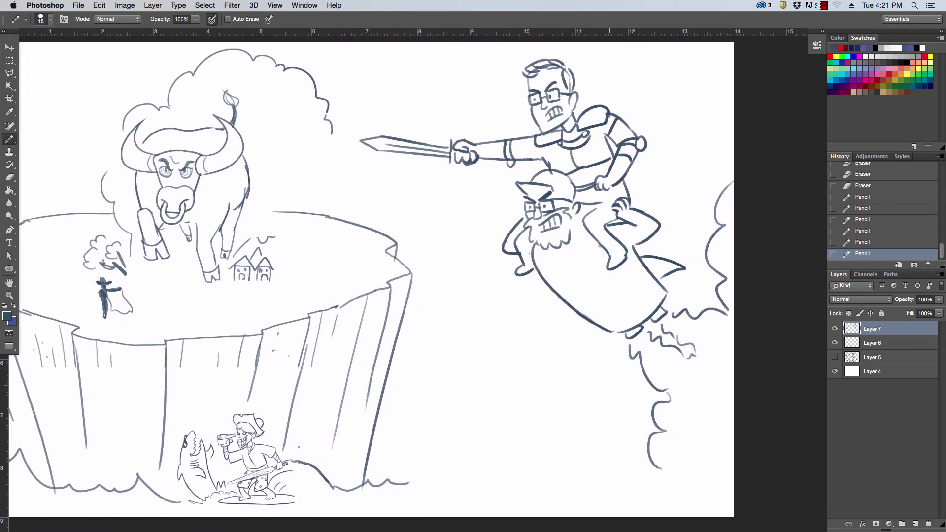
pyautogui.moveTo(578, 232)
pyautogui.mouseDown()
pyautogui.moveTo(581, 263)
pyautogui.moveTo(590, 259)
pyautogui.moveTo(565, 280)
pyautogui.moveTo(665, 293)
pyautogui.mouseUp()
pyautogui.moveTo(592, 301)
pyautogui.mouseDown()
pyautogui.moveTo(601, 325)
pyautogui.moveTo(585, 316)
pyautogui.moveTo(665, 303)
pyautogui.mouseUp()
pyautogui.moveTo(554, 287)
pyautogui.mouseDown()
pyautogui.moveTo(581, 296)
pyautogui.moveTo(582, 314)
pyautogui.mouseUp()
pyautogui.moveTo(584, 280); pyautogui.dragTo(581, 241)
pyautogui.moveTo(585, 232)
pyautogui.mouseDown()
pyautogui.moveTo(594, 280)
pyautogui.moveTo(581, 285)
pyautogui.moveTo(577, 233)
pyautogui.mouseUp()
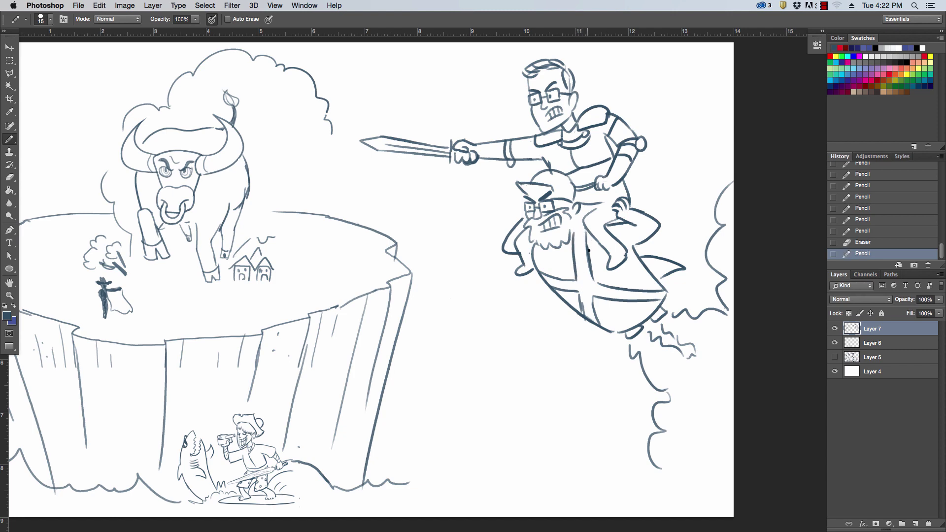
pyautogui.moveTo(585, 283)
pyautogui.mouseDown()
pyautogui.moveTo(580, 242)
pyautogui.moveTo(583, 286)
pyautogui.mouseUp()
pyautogui.moveTo(550, 250)
pyautogui.mouseDown()
pyautogui.moveTo(560, 281)
pyautogui.moveTo(641, 258)
pyautogui.moveTo(594, 273)
pyautogui.moveTo(623, 329)
pyautogui.moveTo(633, 322)
pyautogui.mouseUp()
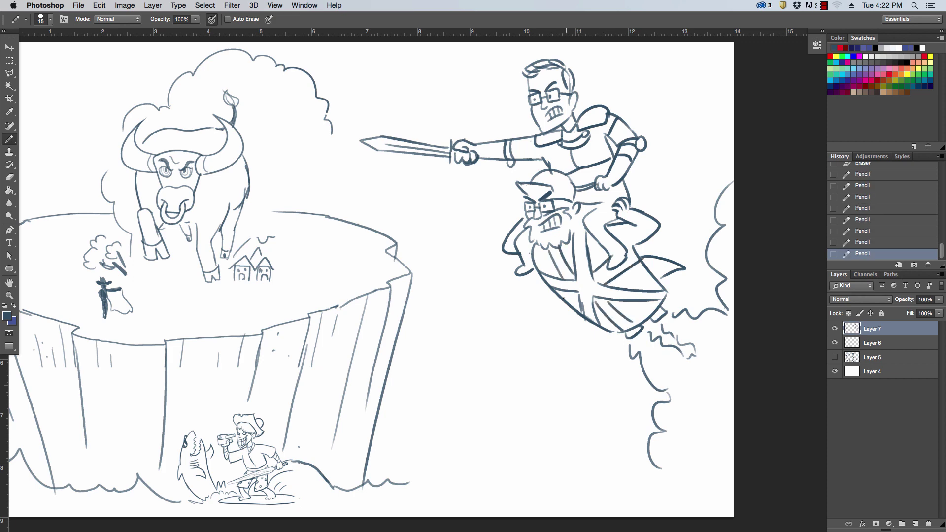
pyautogui.moveTo(563, 299); pyautogui.dragTo(580, 298)
# - Add short crease marks at the swordsman's knees and band lines across his shoulder guards
pyautogui.moveTo(624, 249)
pyautogui.mouseDown()
pyautogui.moveTo(651, 235)
pyautogui.moveTo(644, 220)
pyautogui.mouseUp()
pyautogui.moveTo(515, 228); pyautogui.dragTo(506, 237)
pyautogui.moveTo(517, 222); pyautogui.dragTo(510, 231)
pyautogui.moveTo(558, 131); pyautogui.dragTo(537, 136)
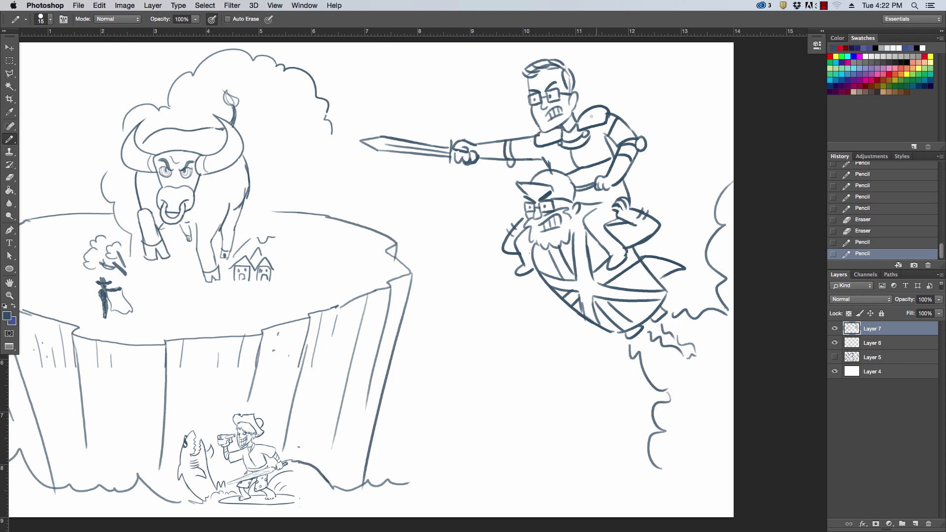
pyautogui.moveTo(589, 111)
pyautogui.mouseDown()
pyautogui.moveTo(586, 125)
pyautogui.moveTo(597, 121)
pyautogui.moveTo(545, 144)
pyautogui.moveTo(552, 142)
pyautogui.mouseUp()
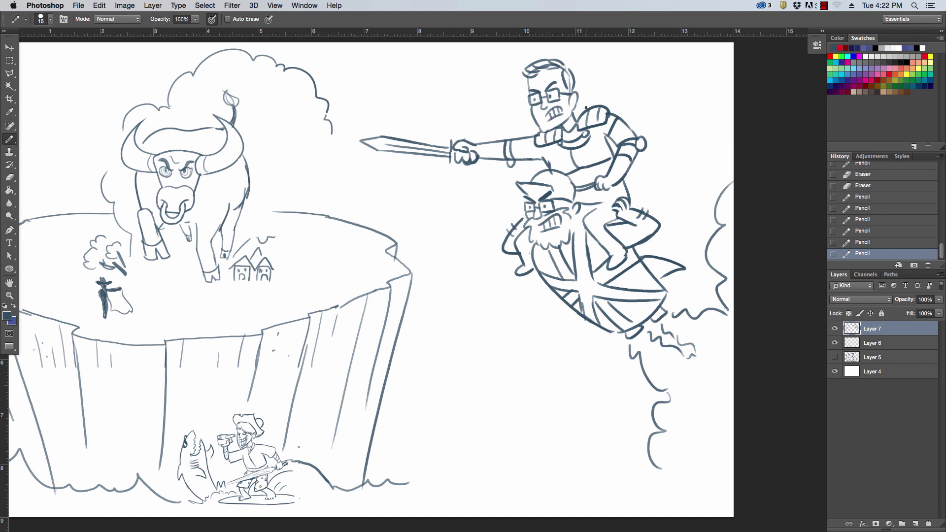
# - Sketch a city skyline below the rocket, with a crowned statue raising a torch on a pedestal
pyautogui.hotkey('ctrl', '-')
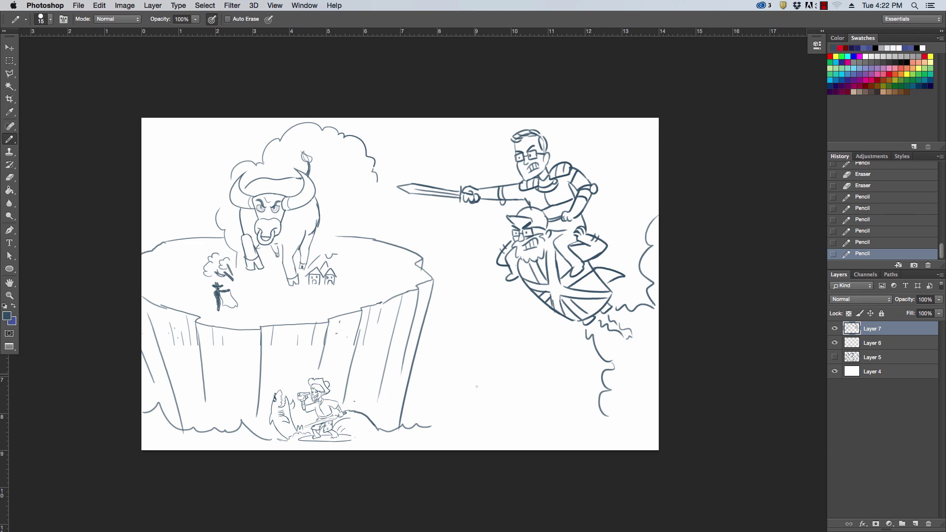
pyautogui.moveTo(462, 417)
pyautogui.mouseDown()
pyautogui.moveTo(463, 390)
pyautogui.moveTo(495, 397)
pyautogui.moveTo(503, 345)
pyautogui.moveTo(521, 393)
pyautogui.moveTo(559, 369)
pyautogui.moveTo(556, 342)
pyautogui.moveTo(566, 374)
pyautogui.moveTo(557, 394)
pyautogui.moveTo(540, 404)
pyautogui.moveTo(550, 396)
pyautogui.moveTo(532, 397)
pyautogui.moveTo(554, 411)
pyautogui.moveTo(530, 439)
pyautogui.moveTo(565, 428)
pyautogui.moveTo(566, 439)
pyautogui.mouseUp()
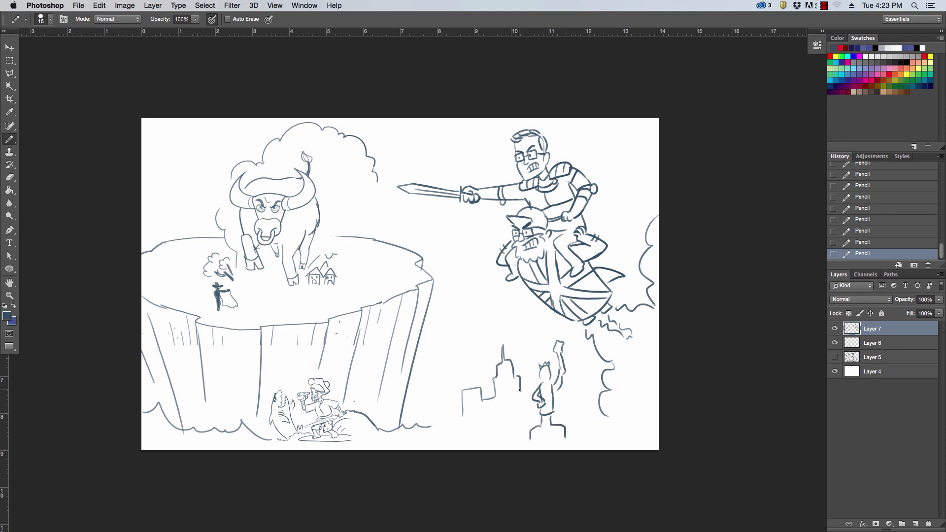
pyautogui.moveTo(519, 390); pyautogui.dragTo(530, 381)
pyautogui.moveTo(462, 412)
pyautogui.mouseDown()
pyautogui.moveTo(441, 387)
pyautogui.moveTo(438, 413)
pyautogui.mouseUp()
pyautogui.moveTo(562, 391); pyautogui.dragTo(590, 388)
pyautogui.moveTo(437, 407); pyautogui.dragTo(436, 434)
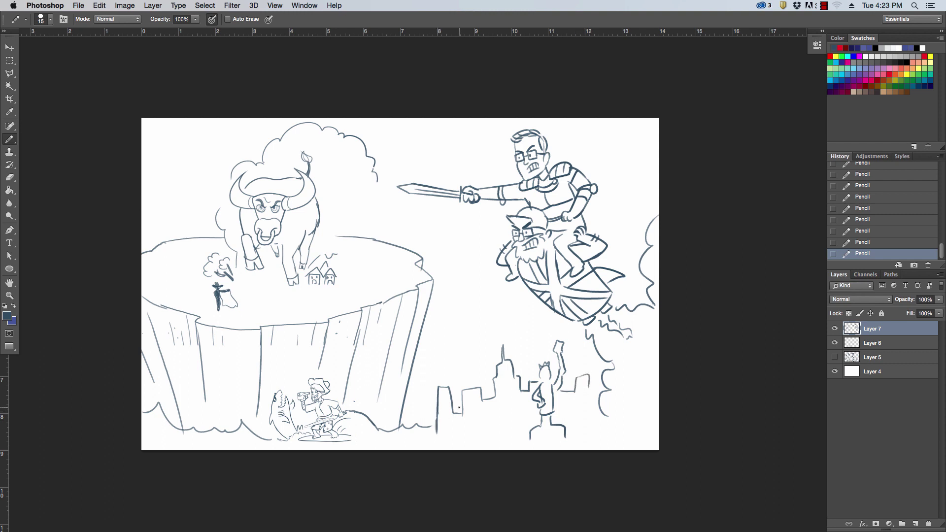
pyautogui.press('super+plus')
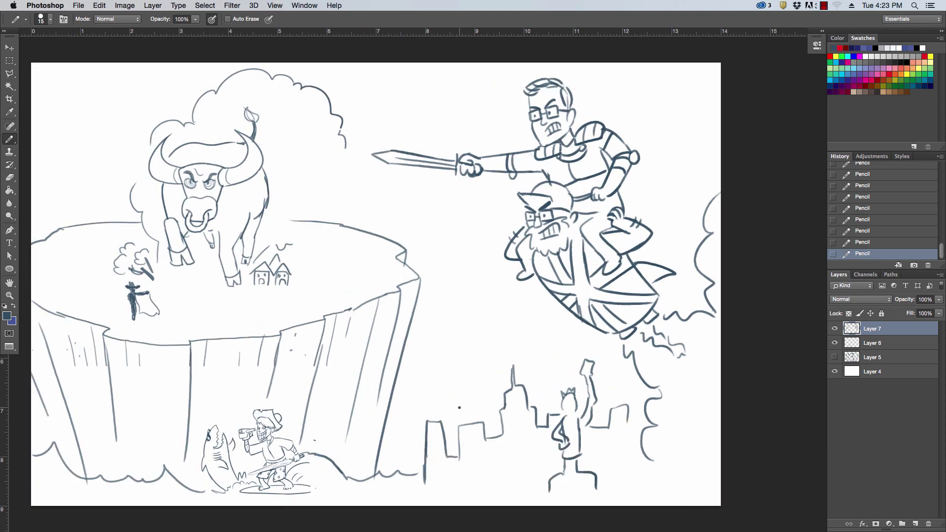
pyautogui.moveTo(428, 386); pyautogui.dragTo(478, 383)
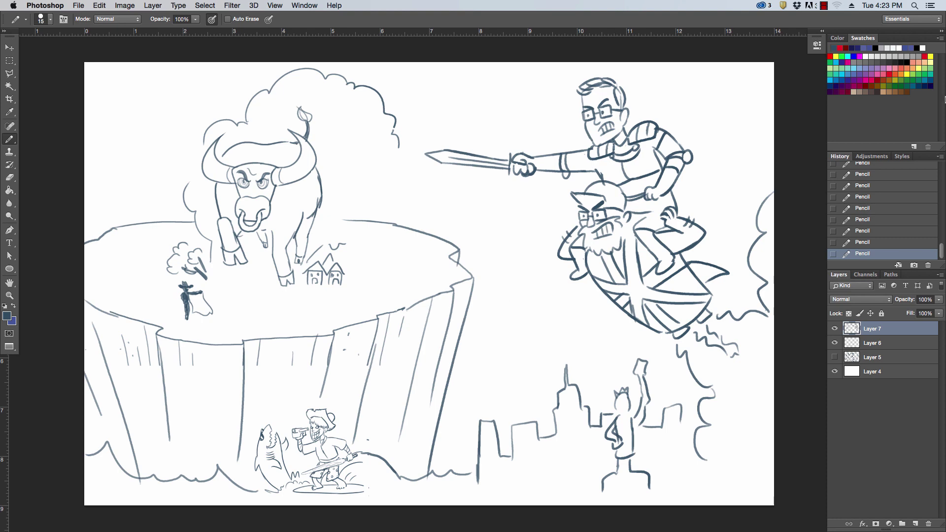
pyautogui.click(825, 6)
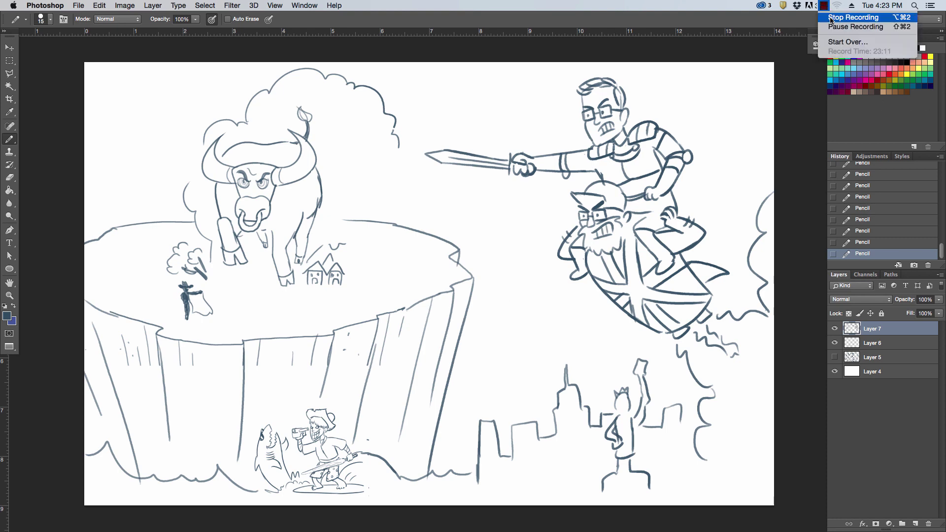